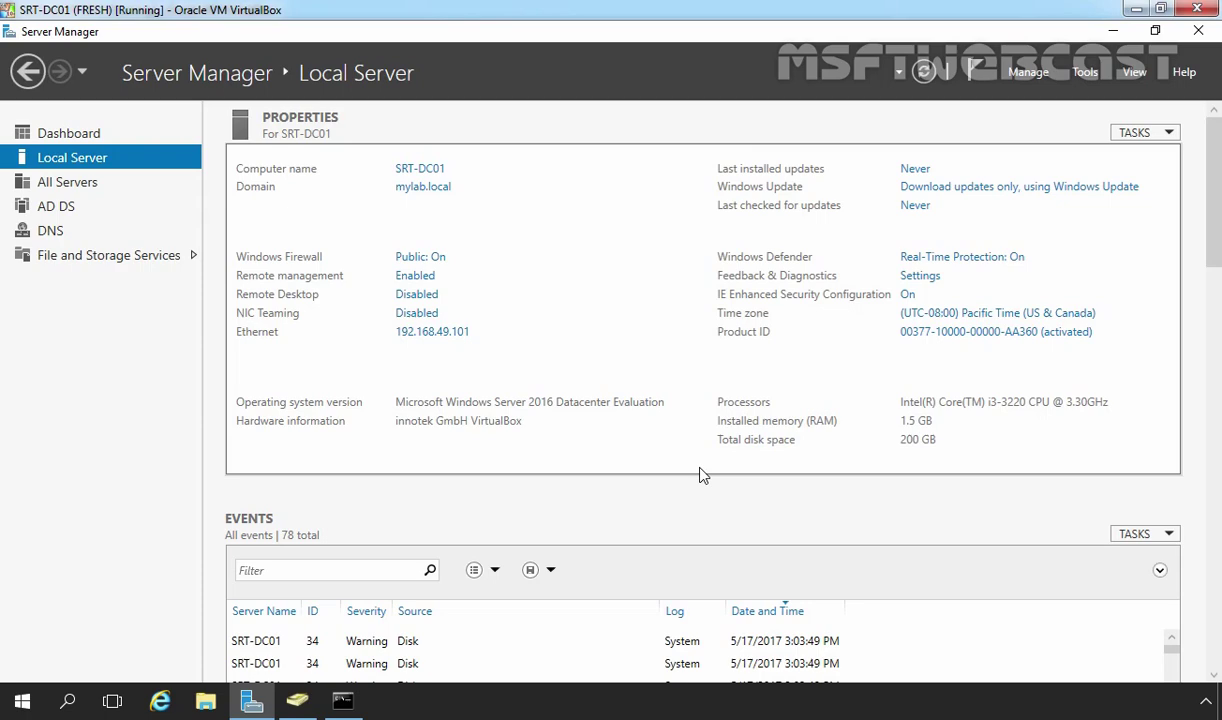
Step: Restore the command prompt and scroll through SRT-DC01's ipconfig /all output
click(342, 700)
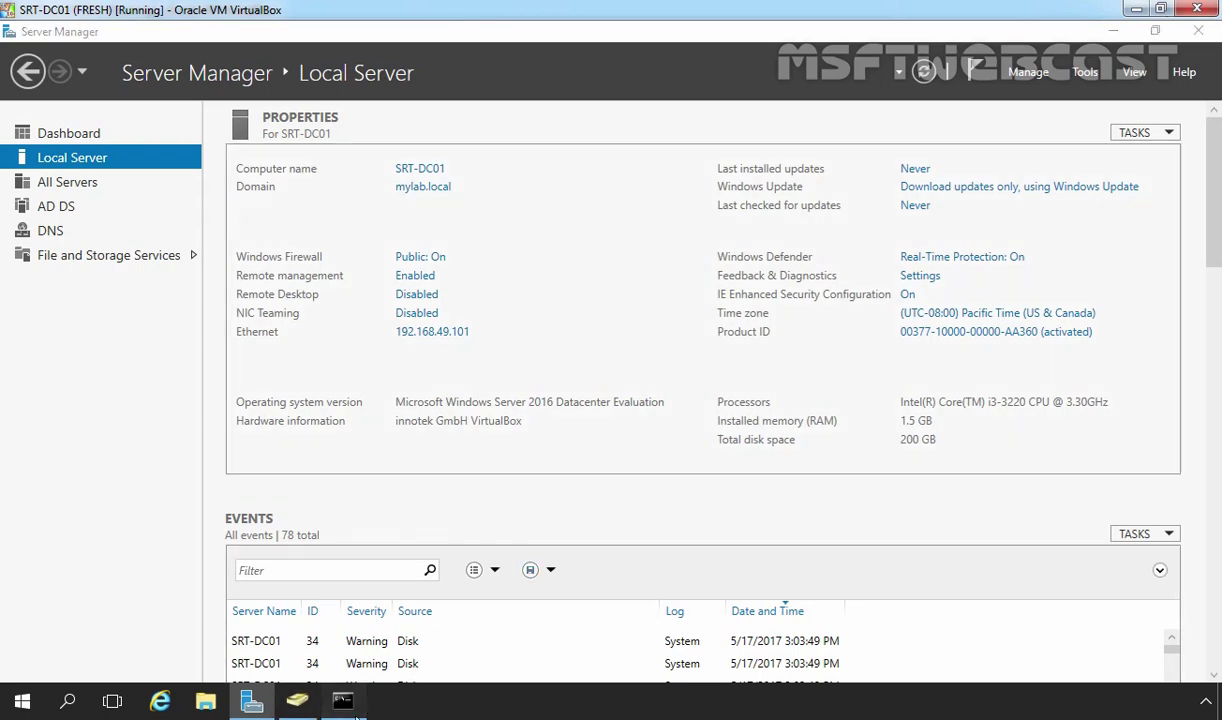
scroll(465, 455, up, 3)
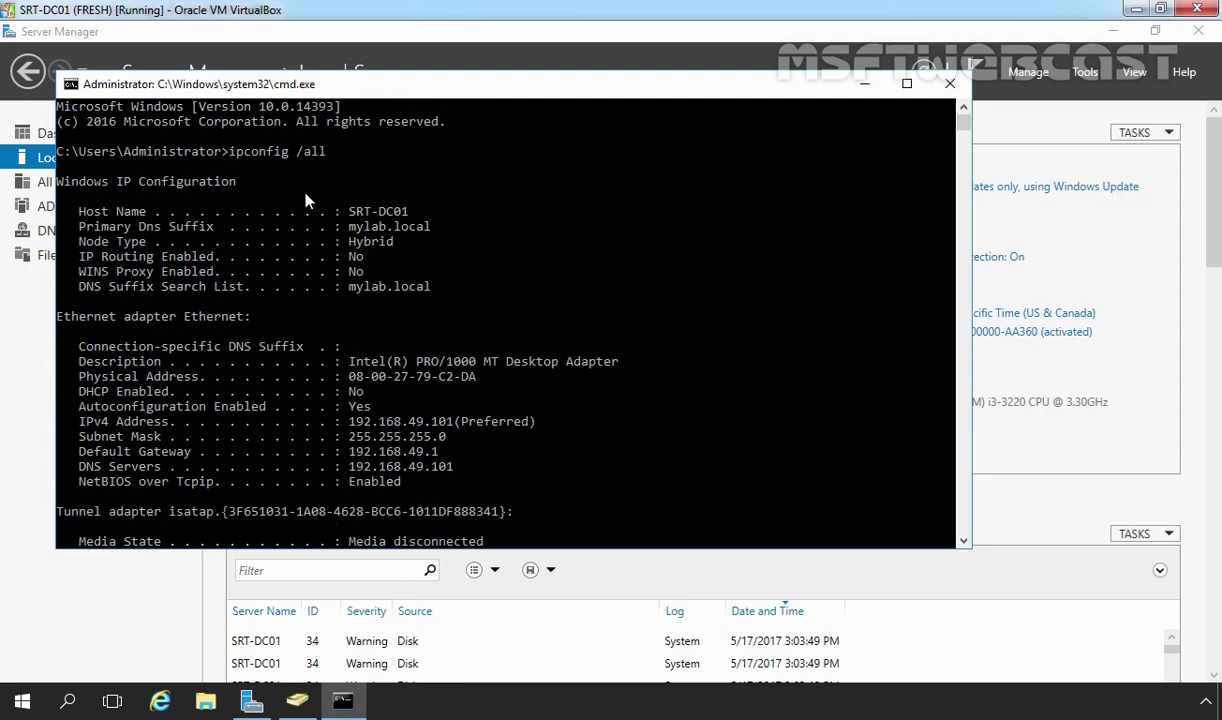
scroll(308, 165, down, 2)
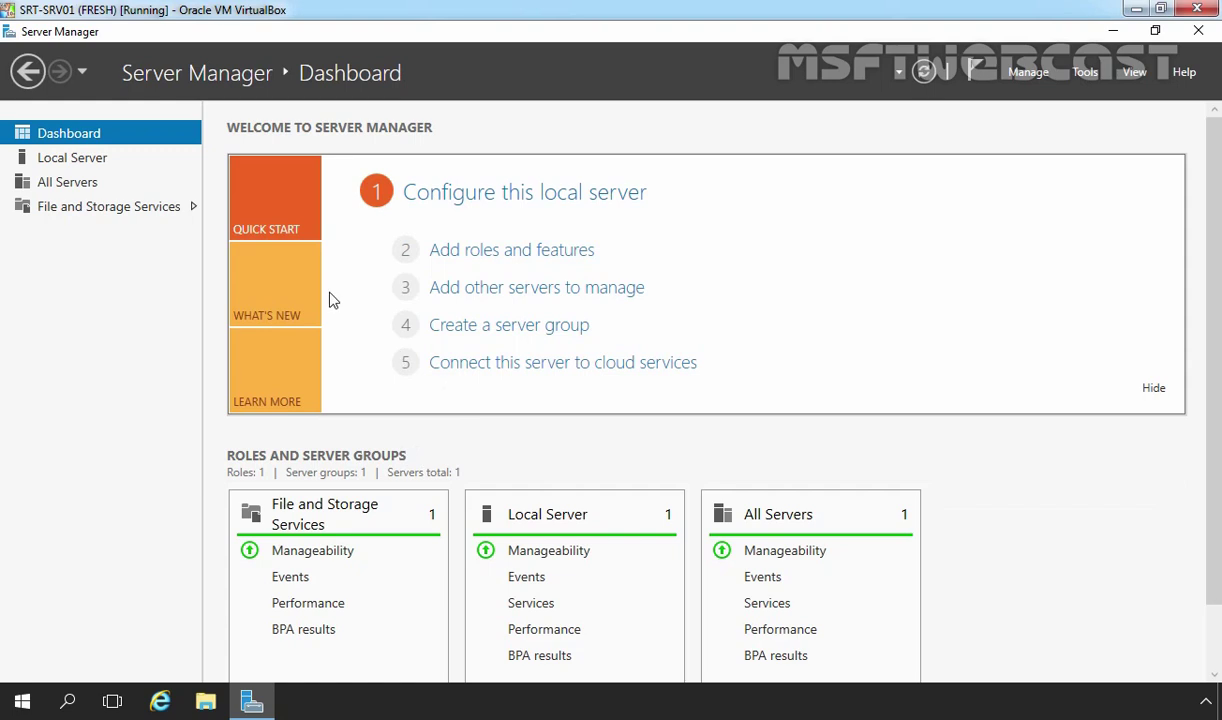
Step: Show SRT-SRV01's Local Server properties in Server Manager
click(50, 159)
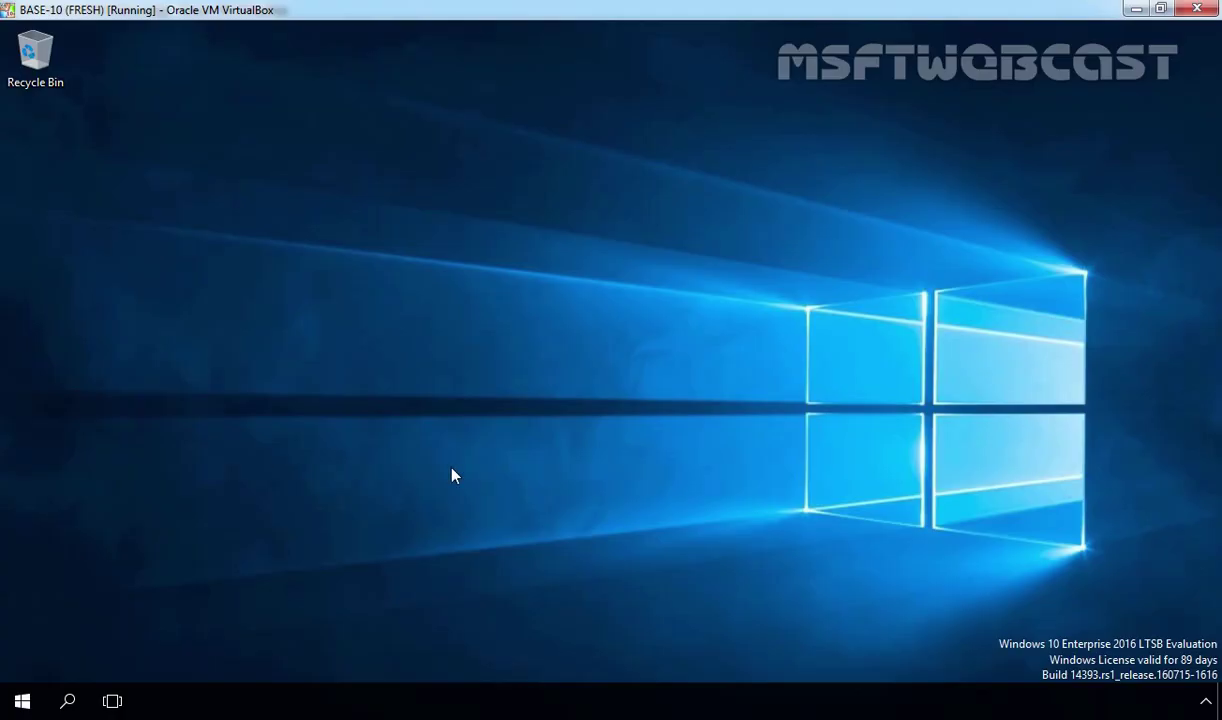
Step: Launch cmd on BASE-10 via Run and run ipconfig /all
key(super+r)
text(cmd)
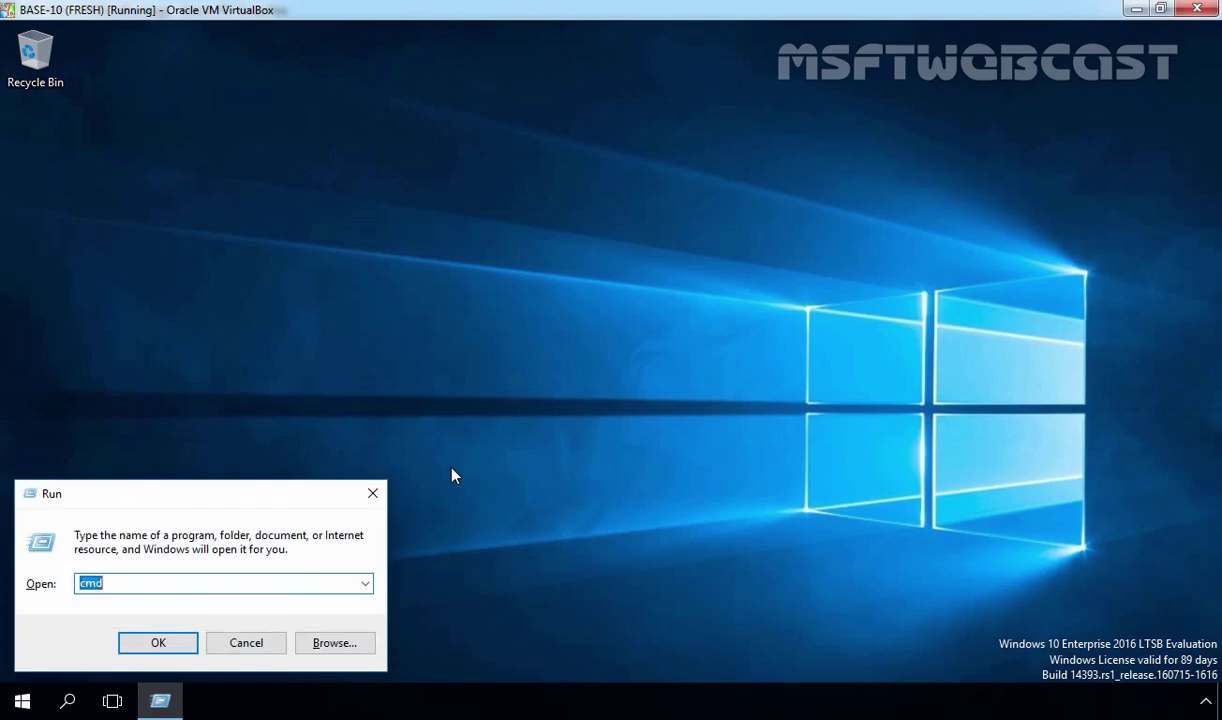
key(Return)
text(ipconfig)
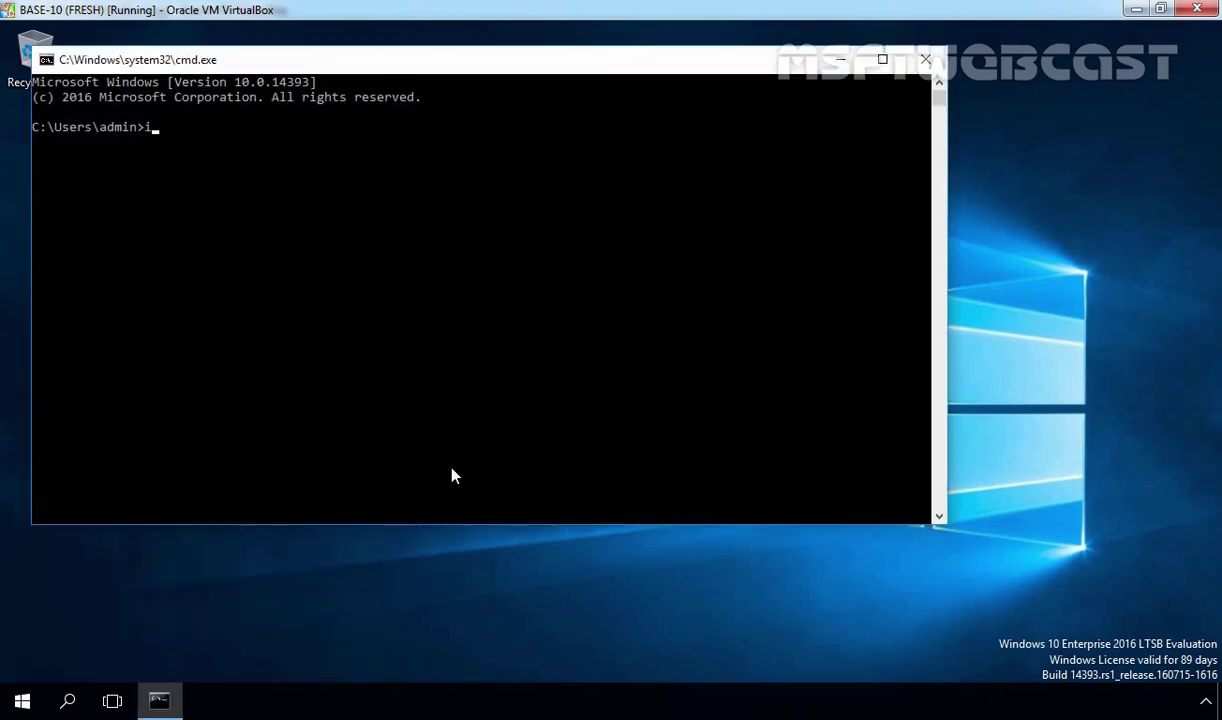
text( /all)
key(Return)
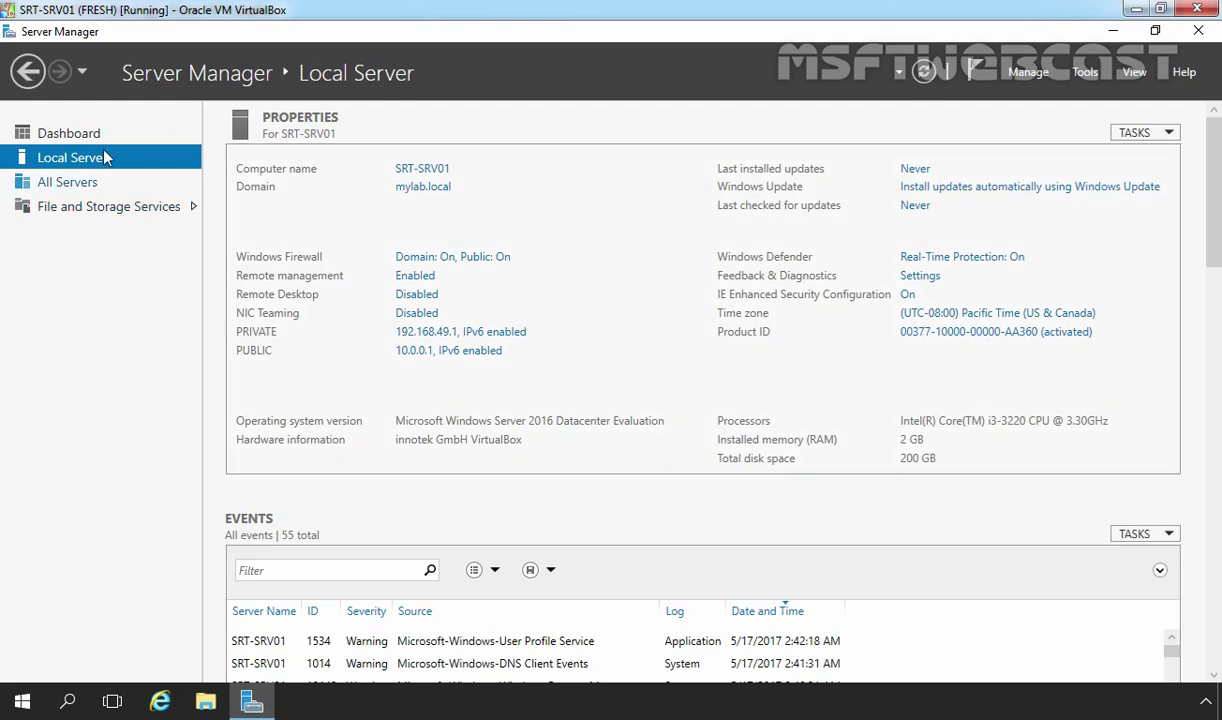
Step: Start the Add Roles and Features Wizard from the Dashboard
click(70, 138)
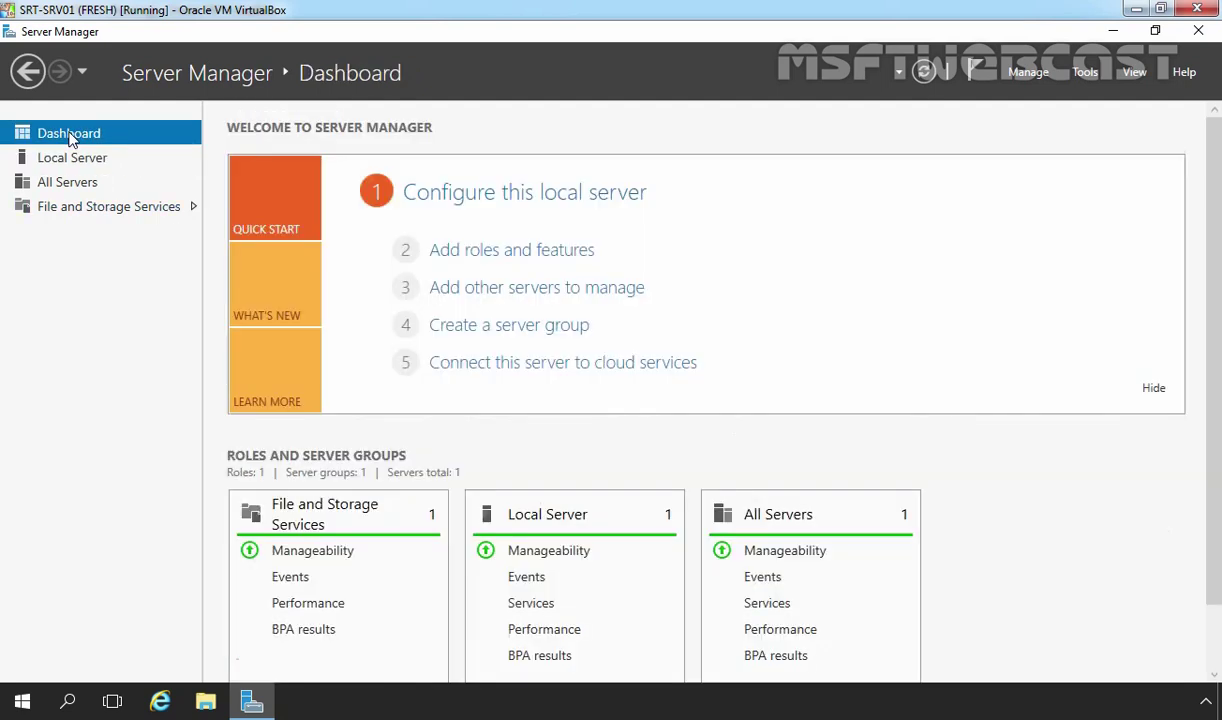
click(481, 252)
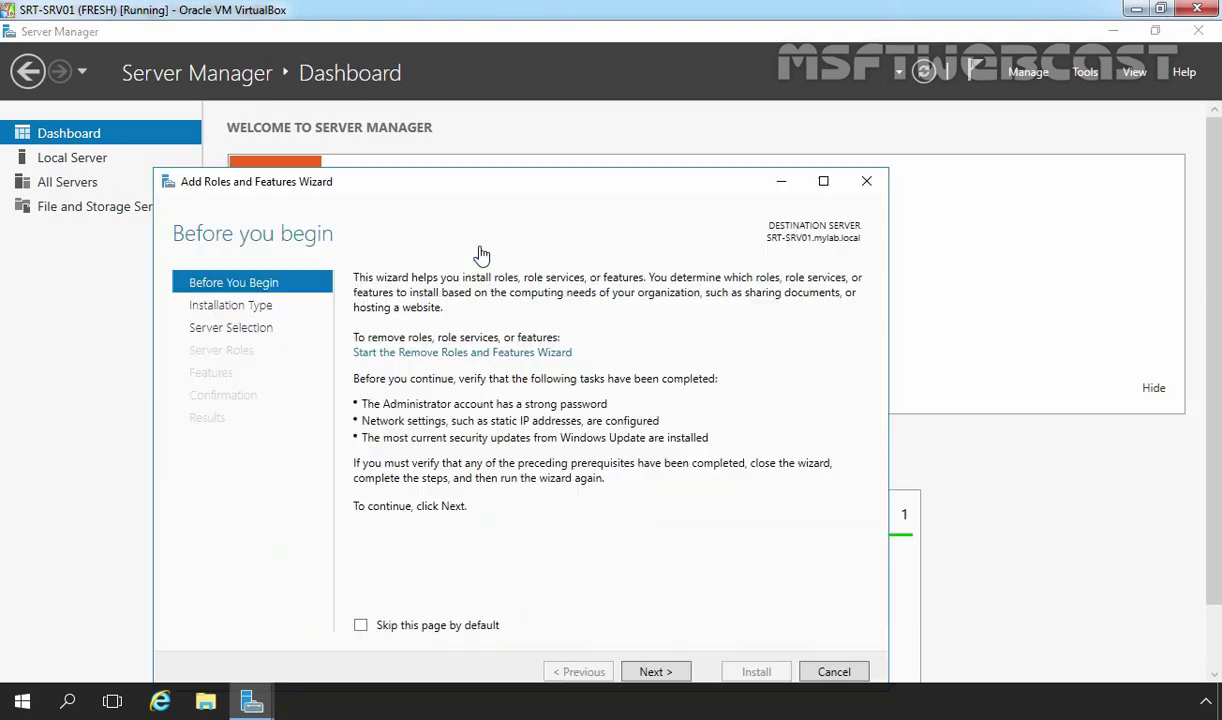
drag(434, 184, 433, 124)
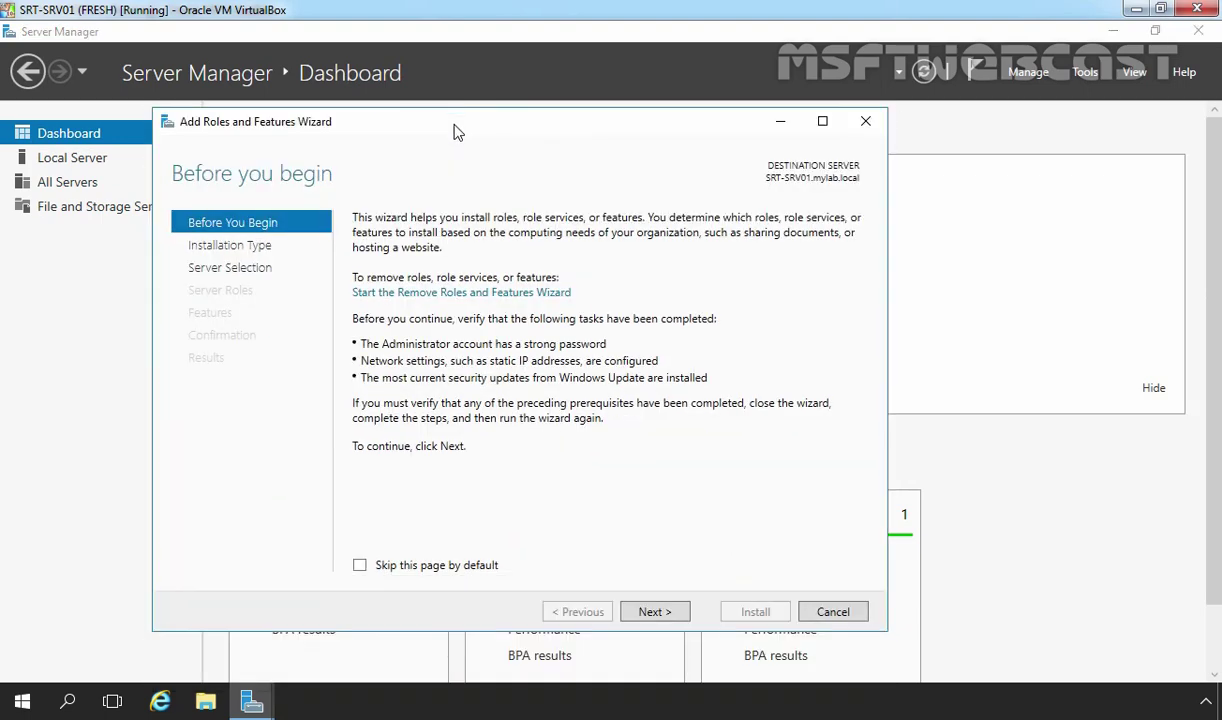
Step: Choose role-based installation on SRT-SRV01, select the Remote Access role, and reach its role services
click(652, 614)
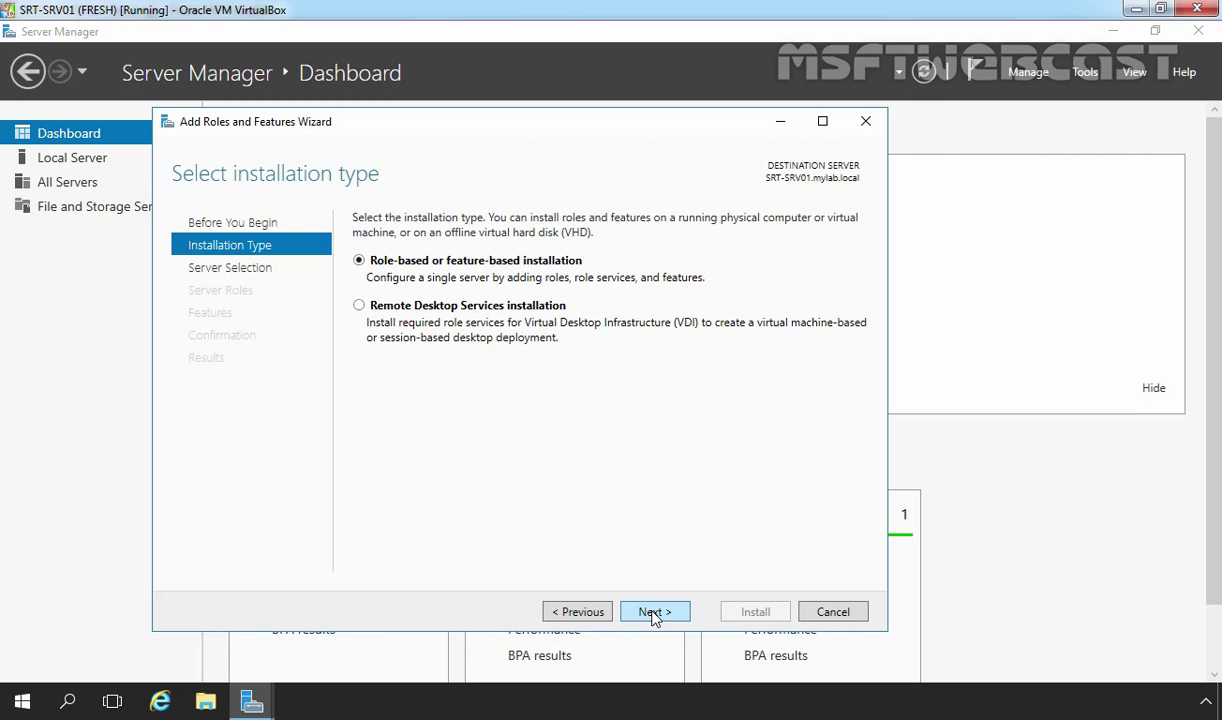
click(653, 614)
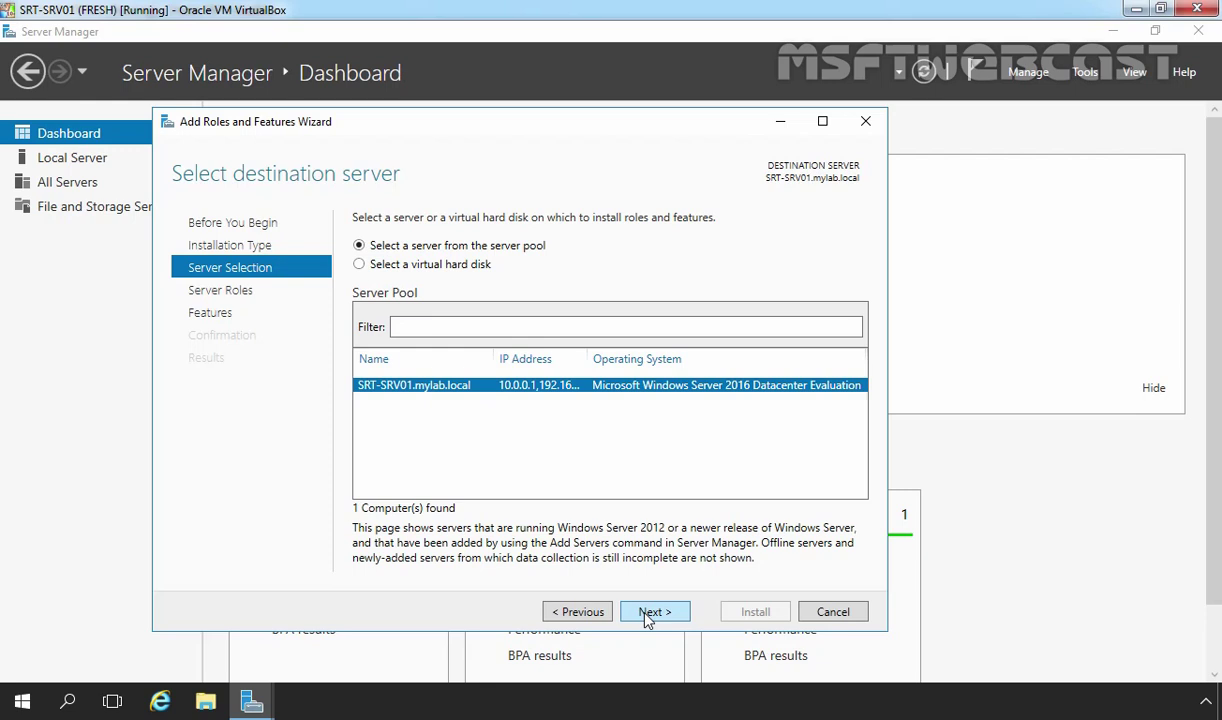
click(647, 612)
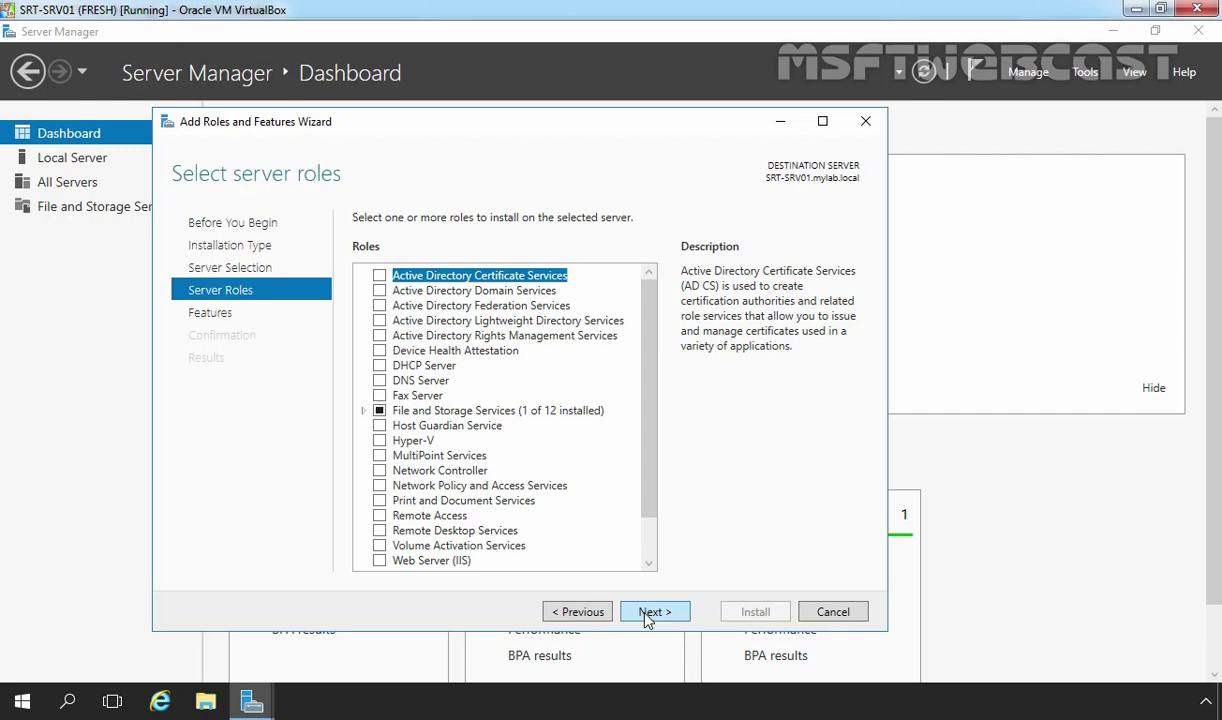
click(380, 516)
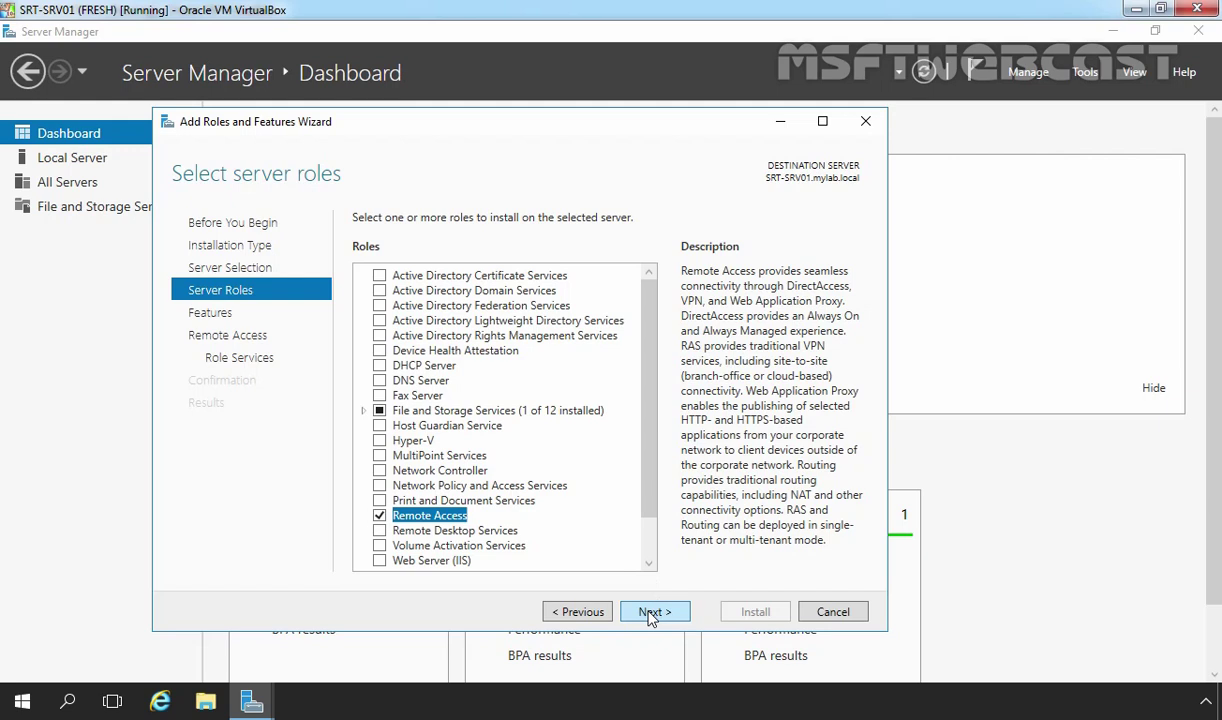
click(648, 612)
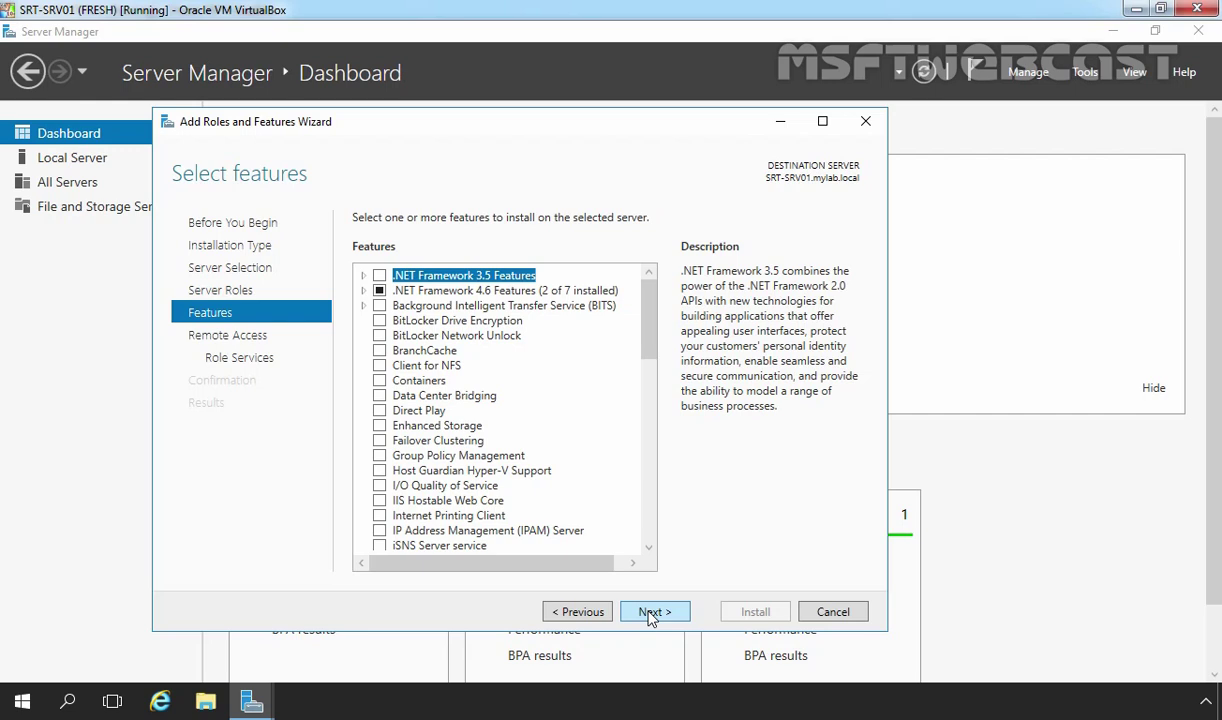
click(651, 613)
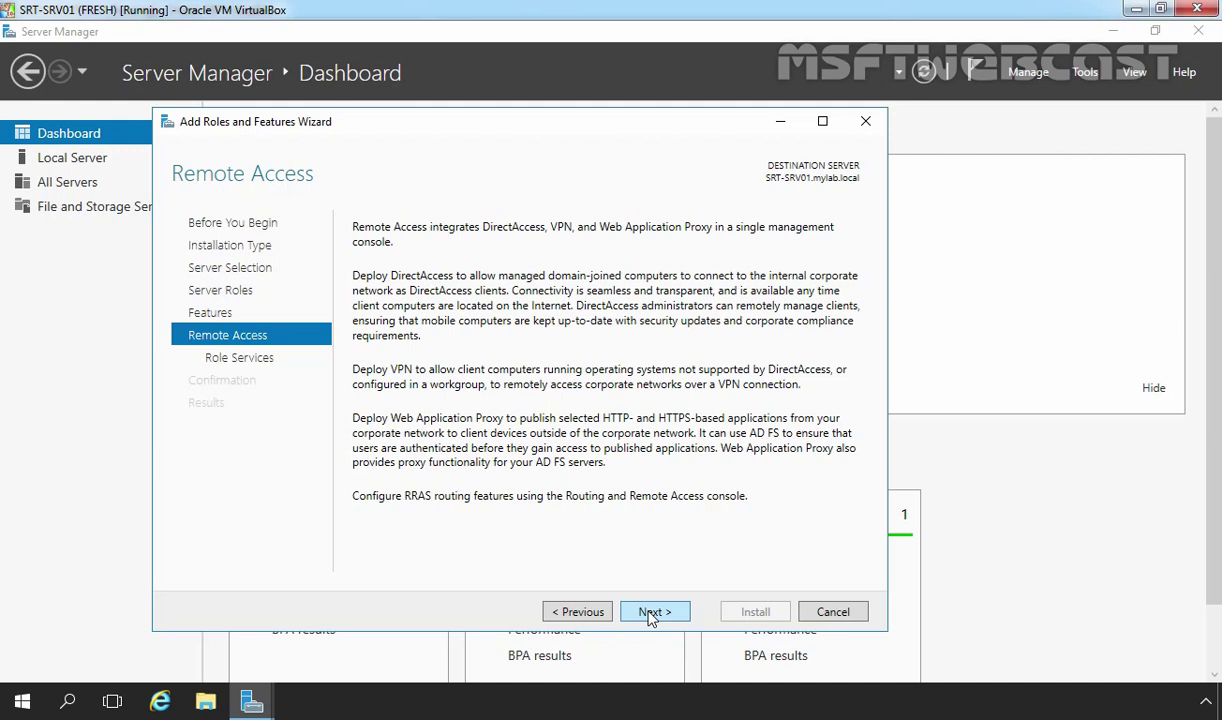
click(651, 613)
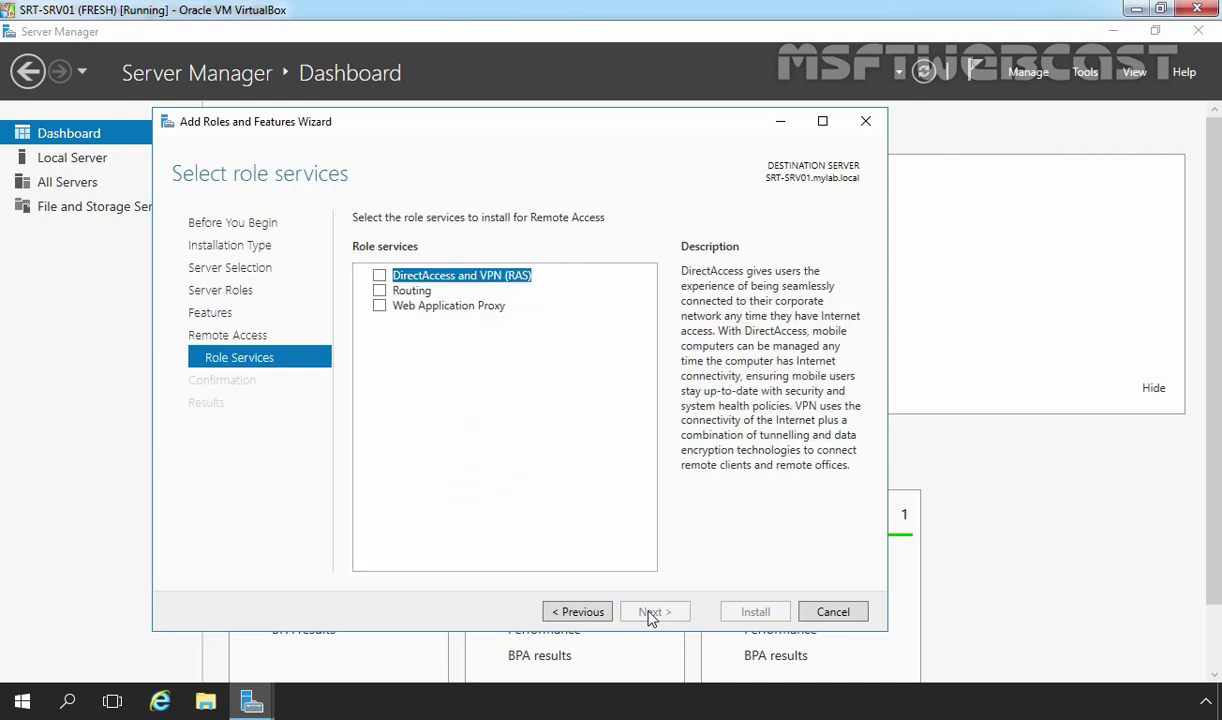
Step: Select DirectAccess and VPN (RAS), with its required features, plus Routing
click(379, 278)
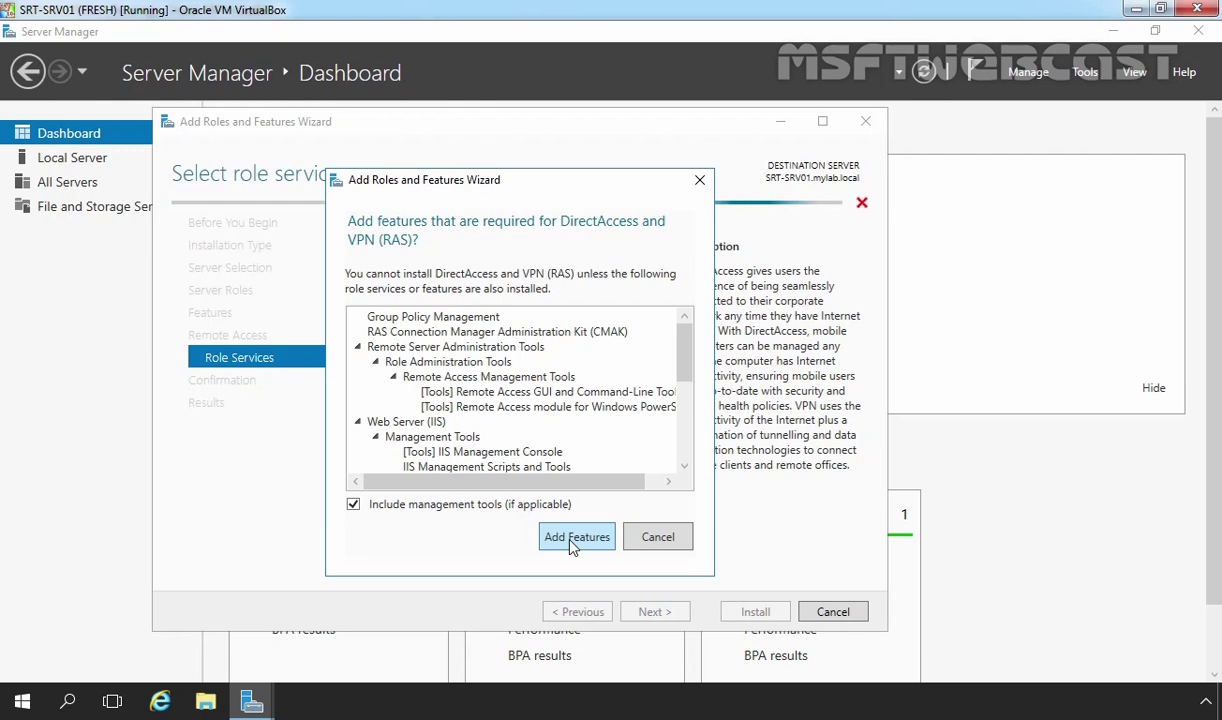
click(575, 539)
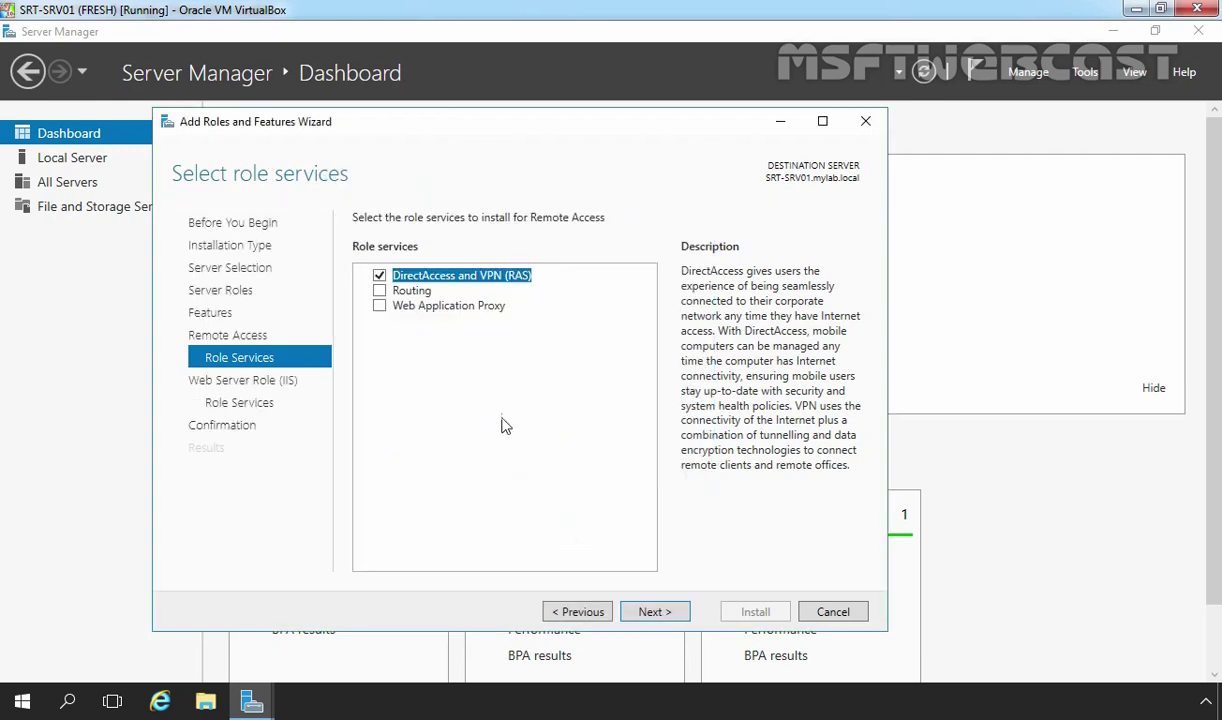
click(380, 292)
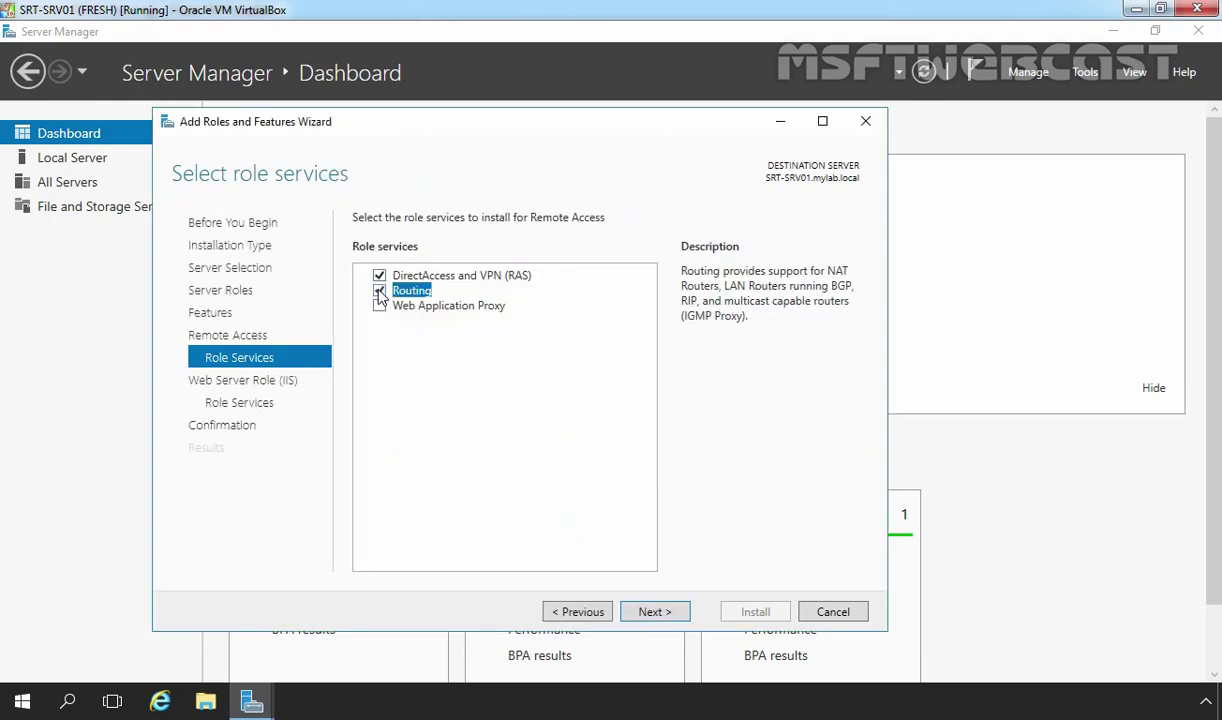
Step: Keep the default IIS role services and start the installation
click(654, 612)
click(654, 612)
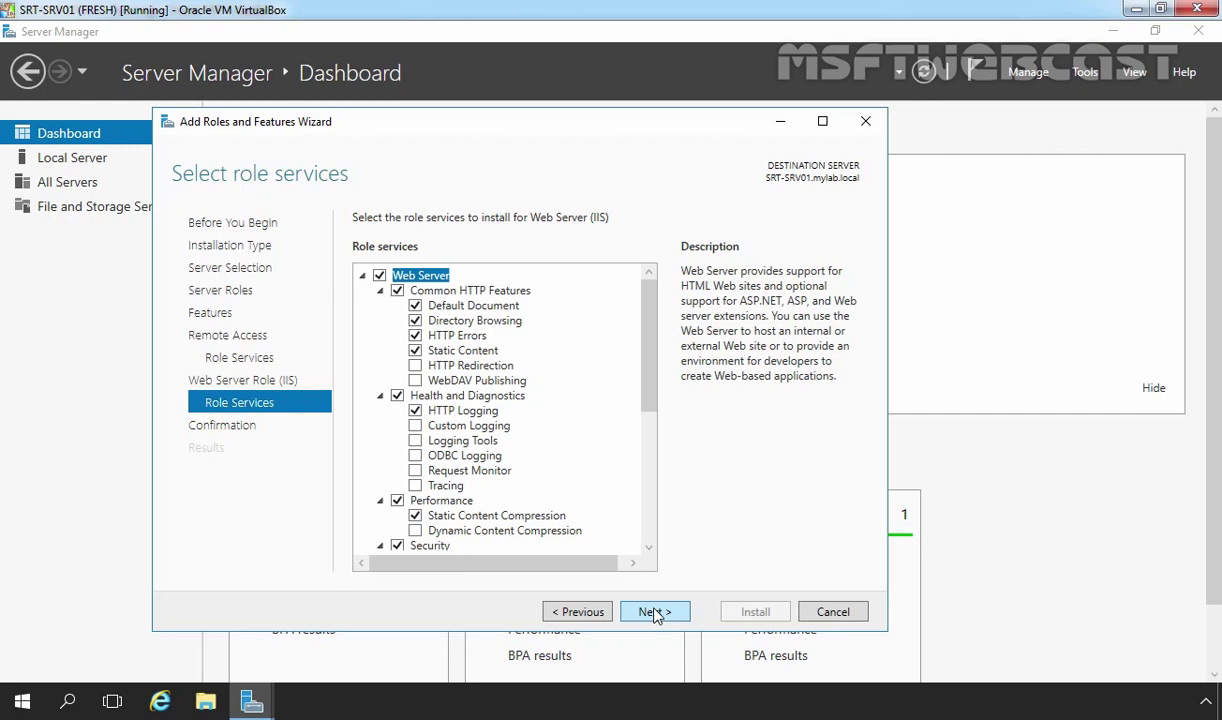
click(654, 612)
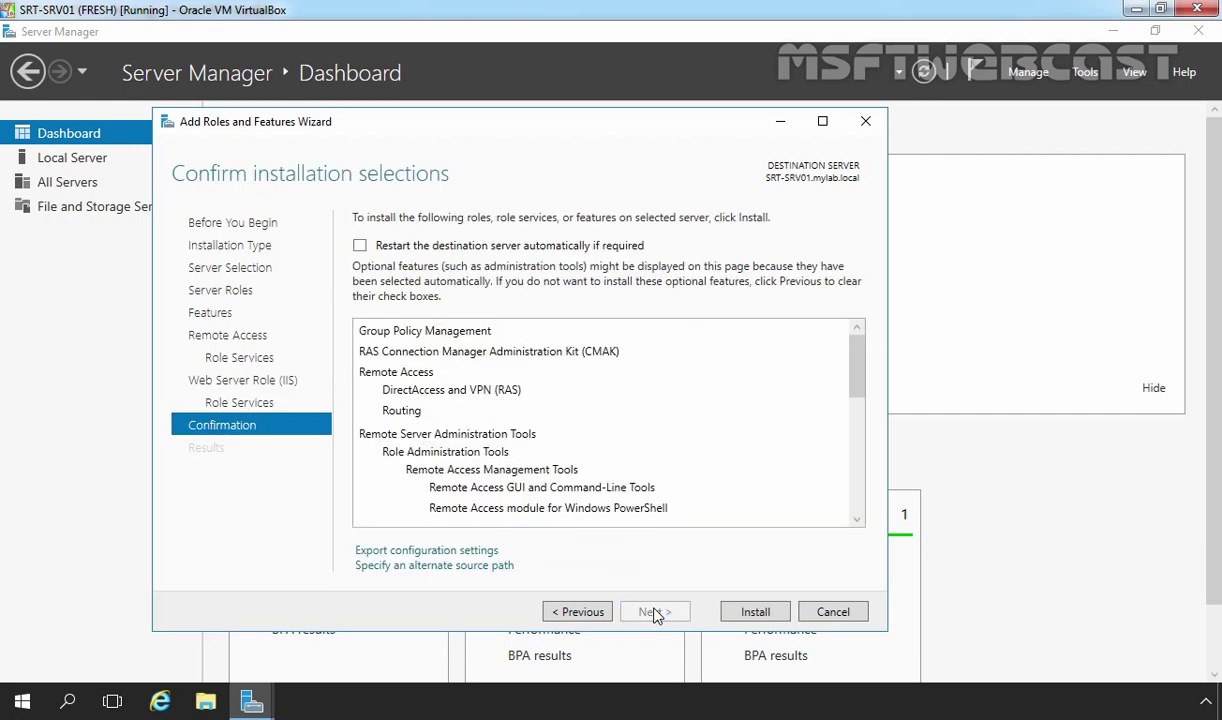
click(757, 614)
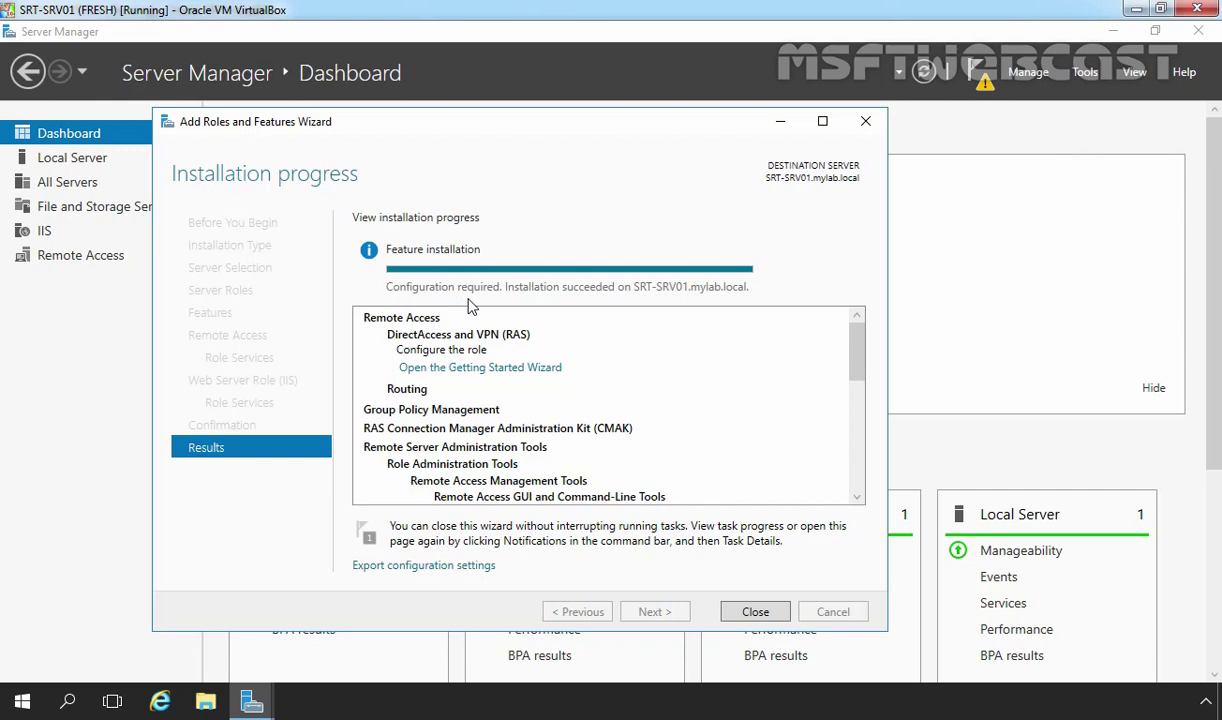
Step: Choose Deploy VPN only in the Getting Started Wizard and close the roles wizard
click(463, 369)
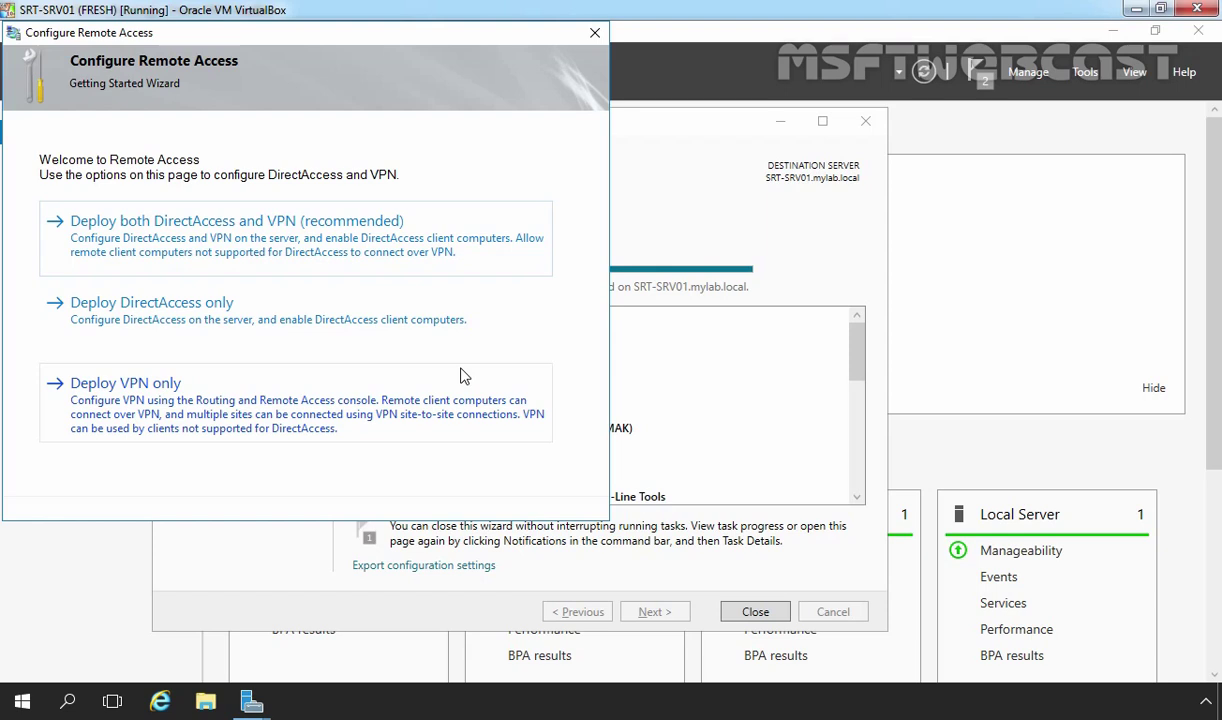
click(151, 405)
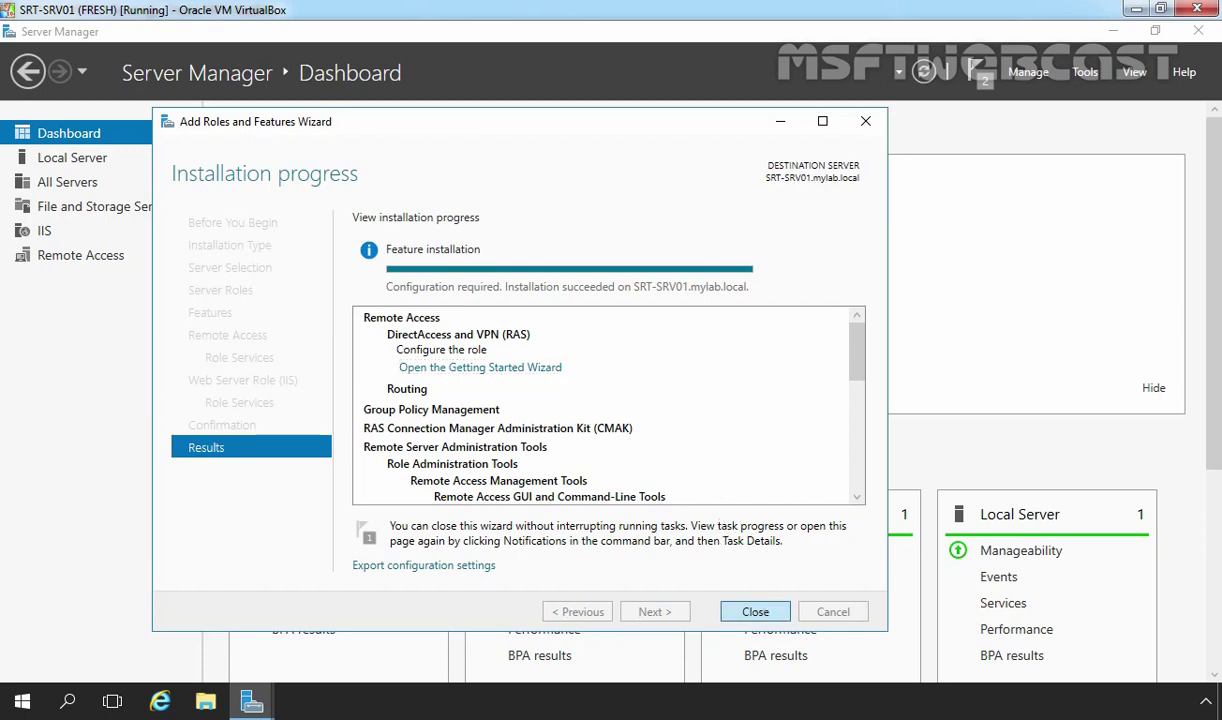
click(756, 612)
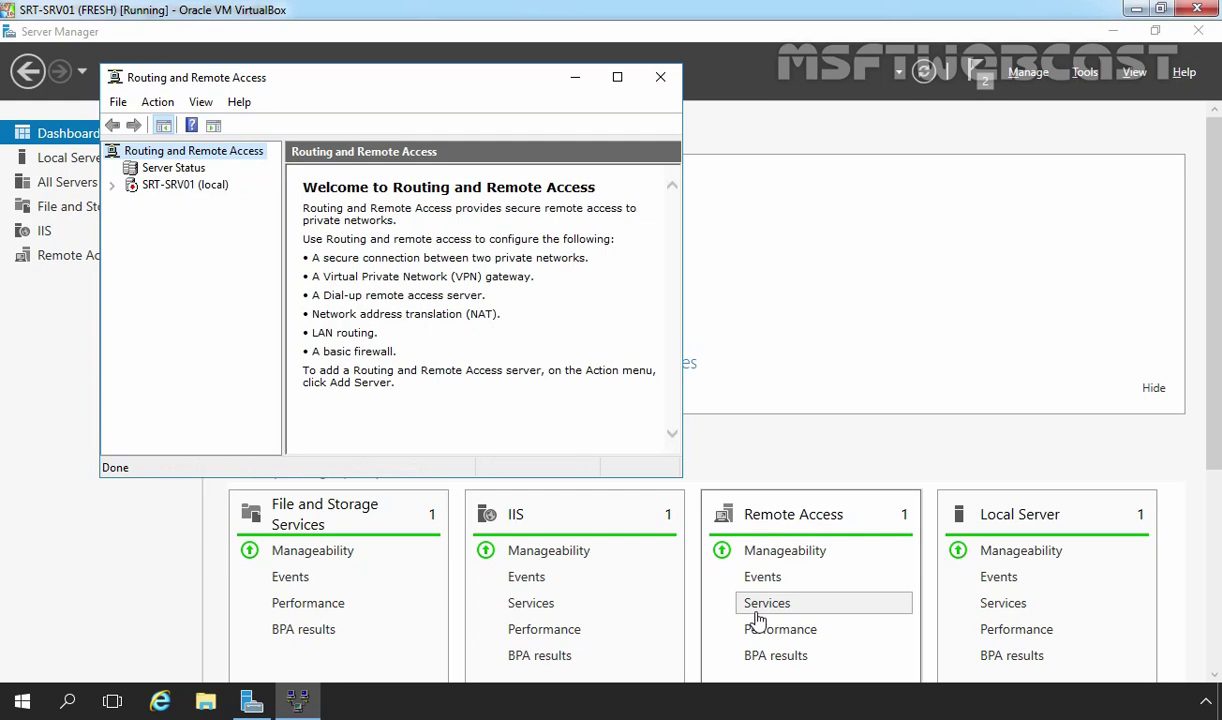
Step: Maximize the Routing and Remote Access console and select SRT-SRV01 (local)
click(575, 77)
click(1084, 73)
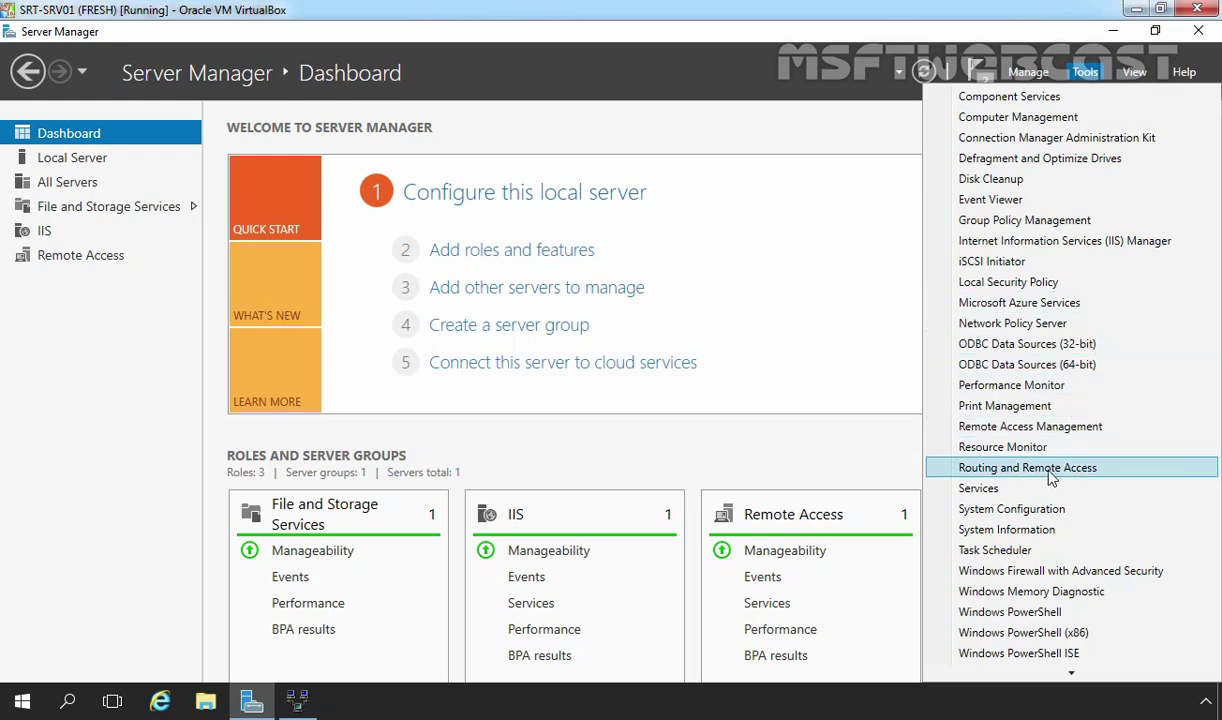
click(300, 702)
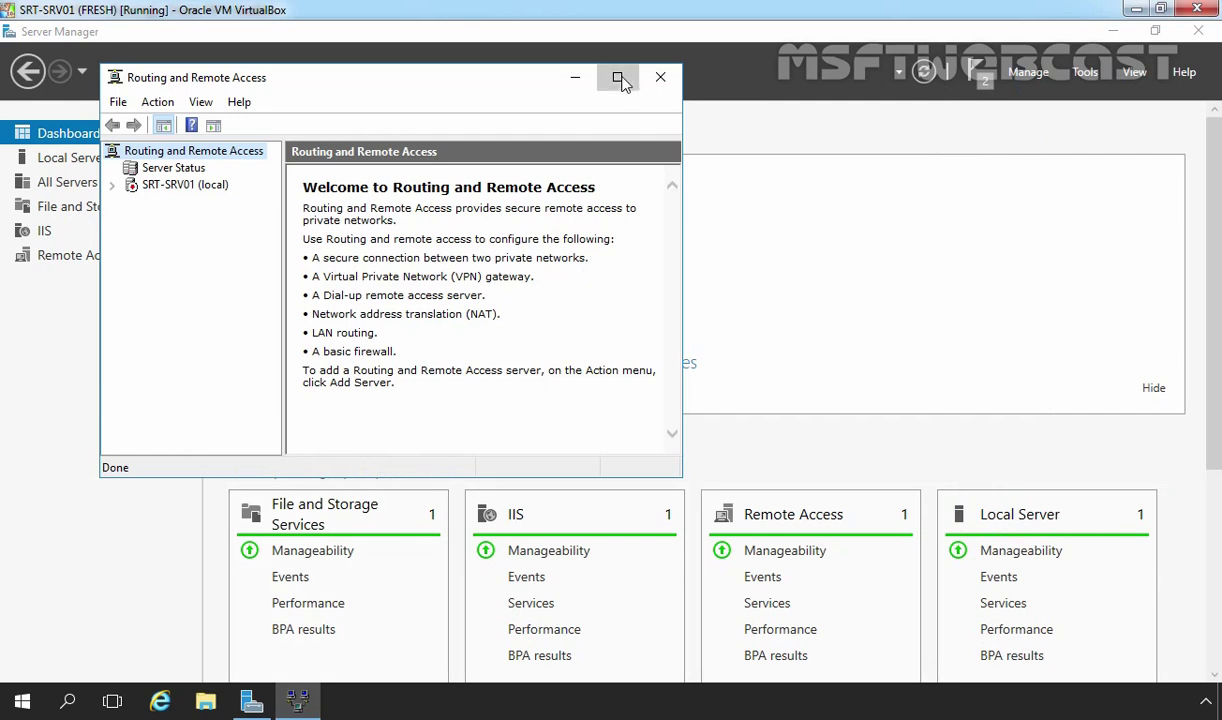
click(619, 77)
click(84, 138)
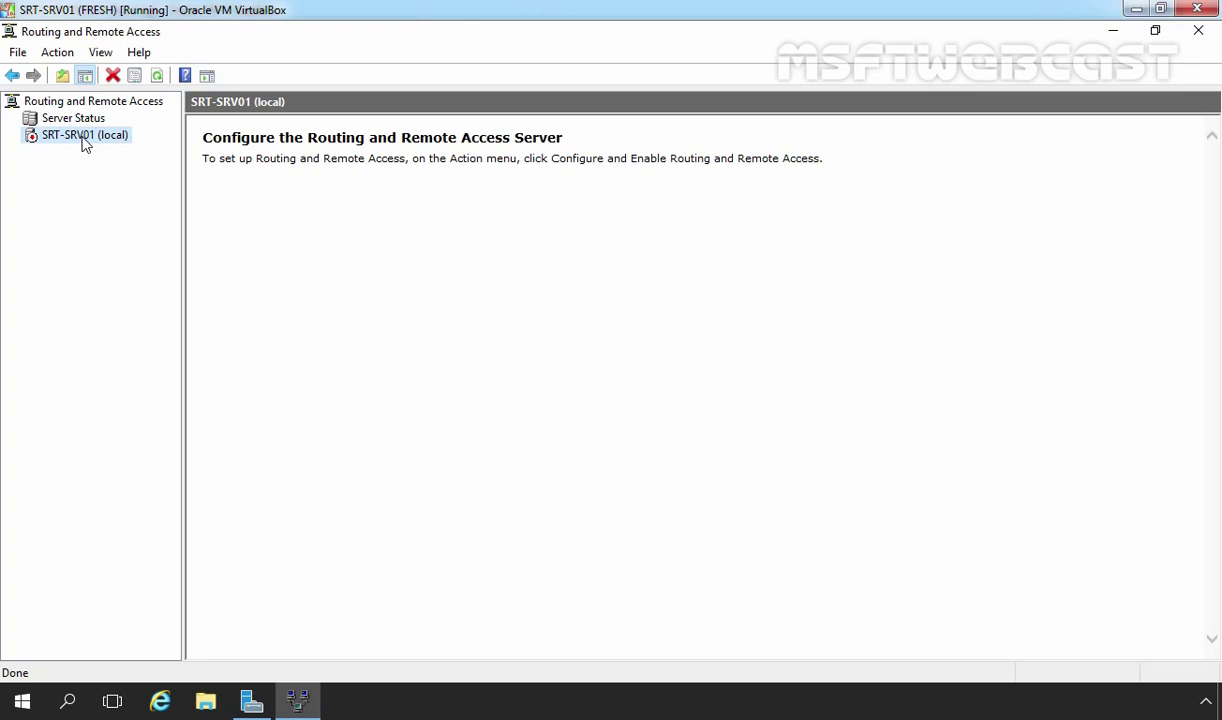
Step: Launch Configure and Enable Routing and Remote Access on SRT-SRV01 and choose Custom configuration
right_click(85, 144)
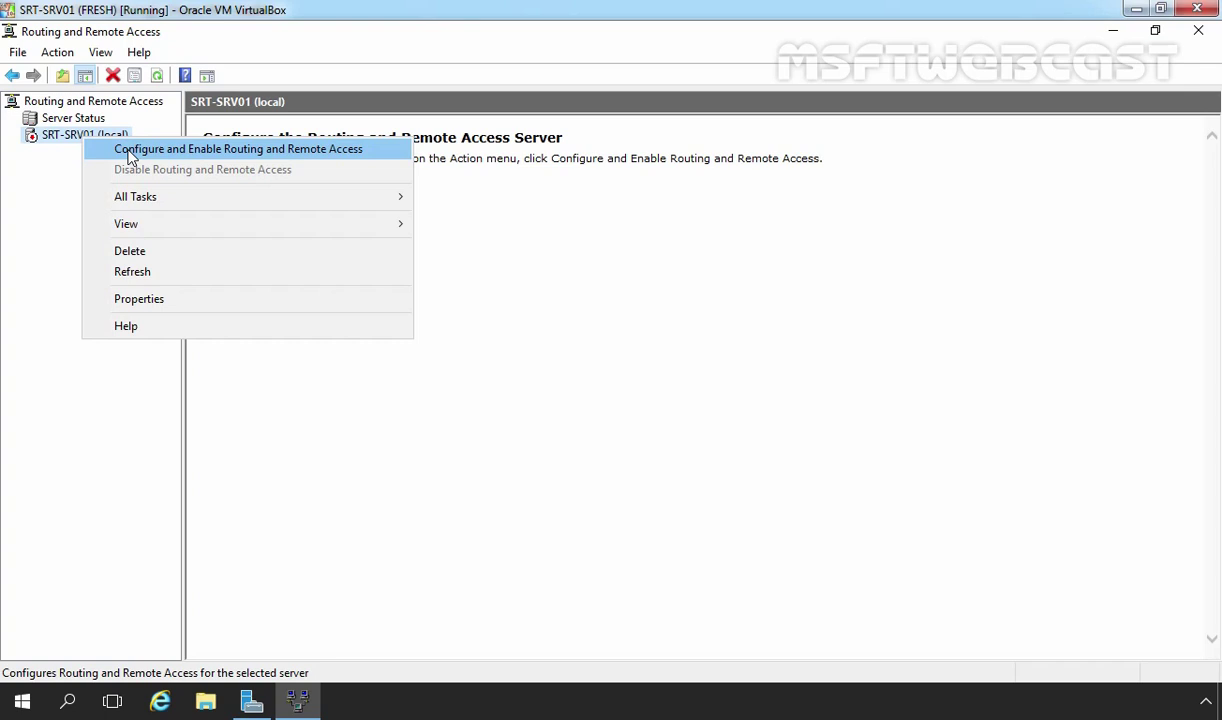
click(130, 150)
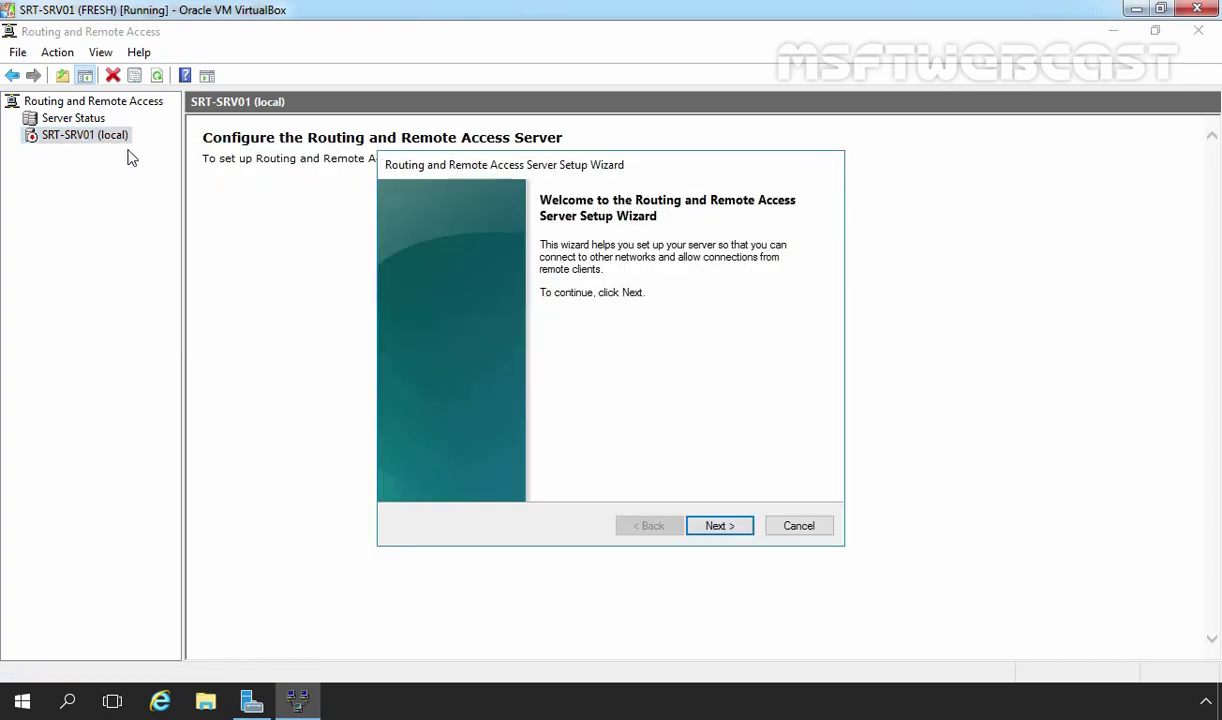
click(718, 527)
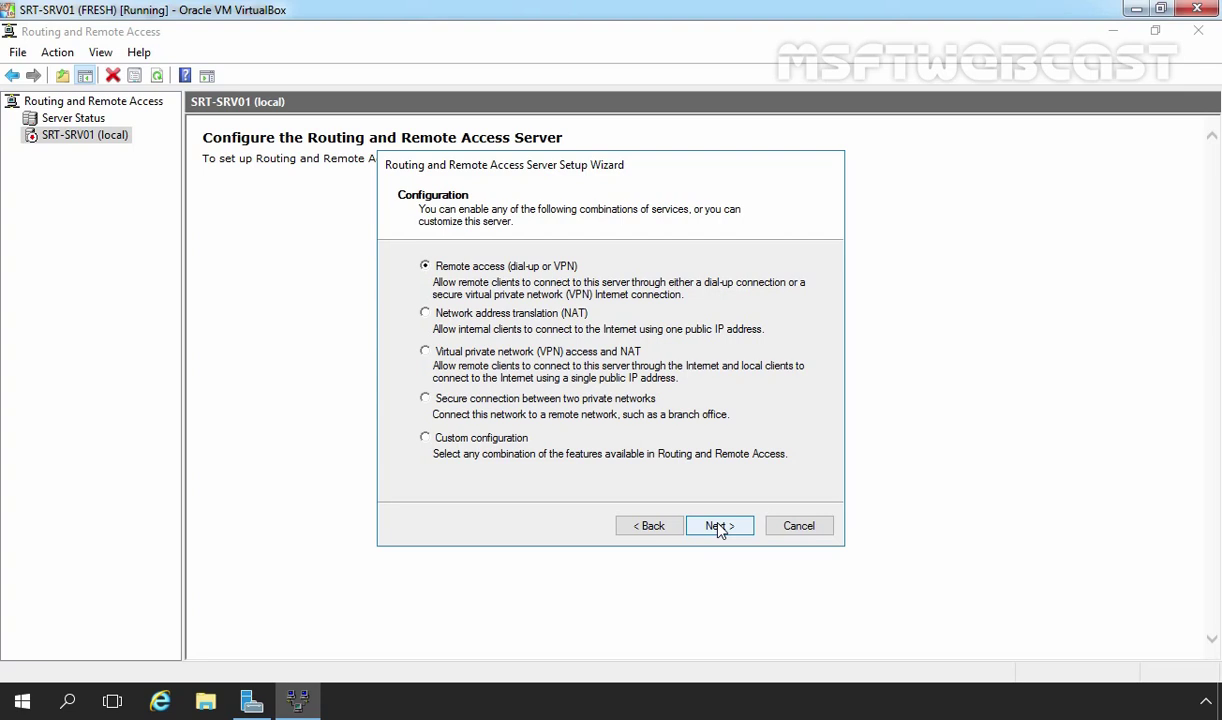
click(482, 447)
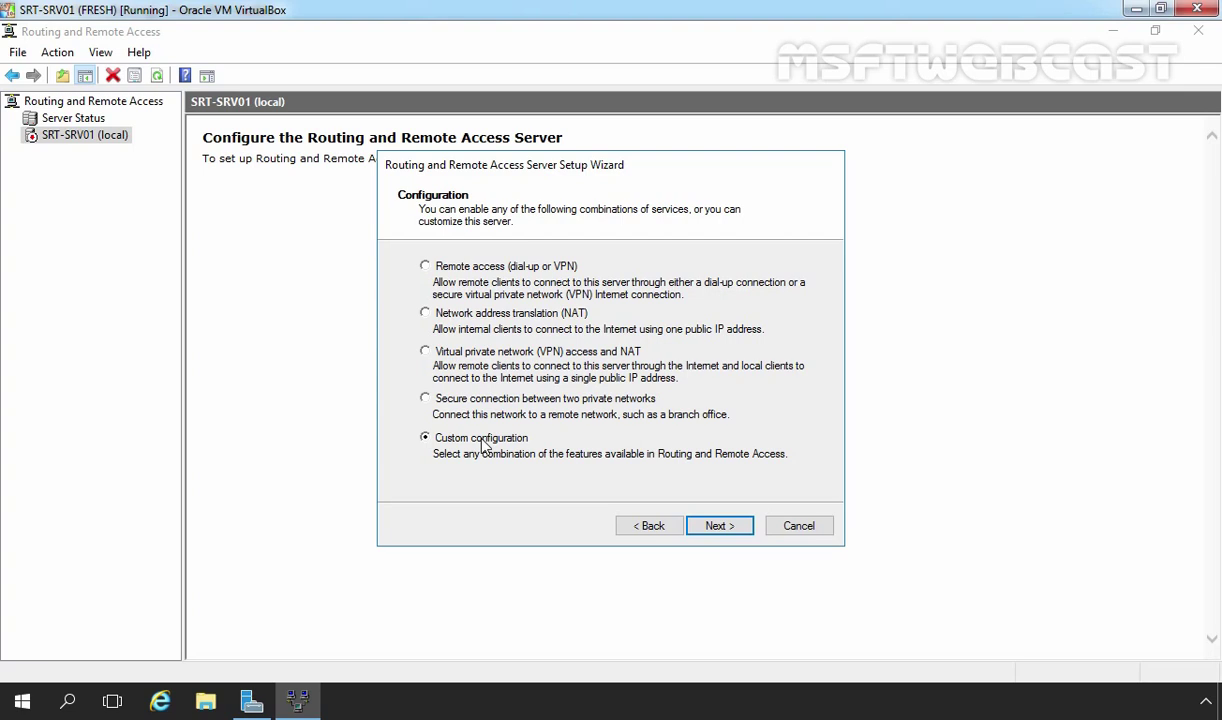
click(720, 531)
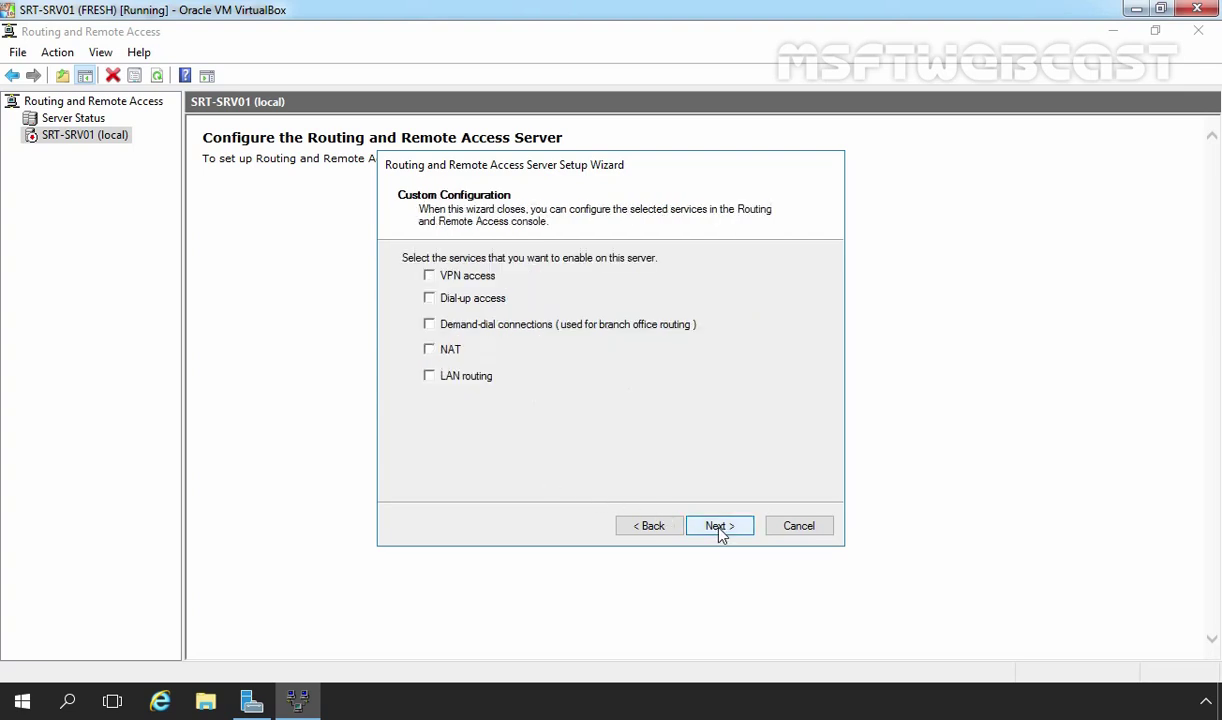
Step: Enable VPN access and LAN routing, finish the wizard, and start the service
click(429, 277)
click(430, 378)
click(717, 527)
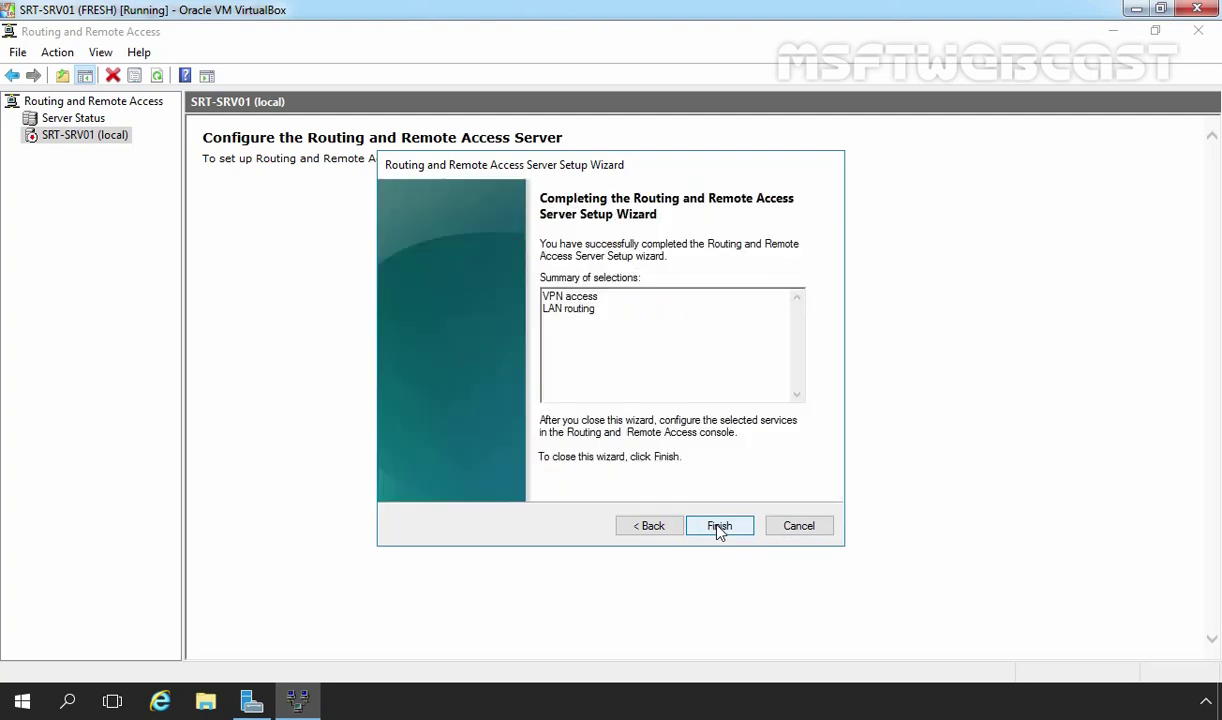
click(718, 528)
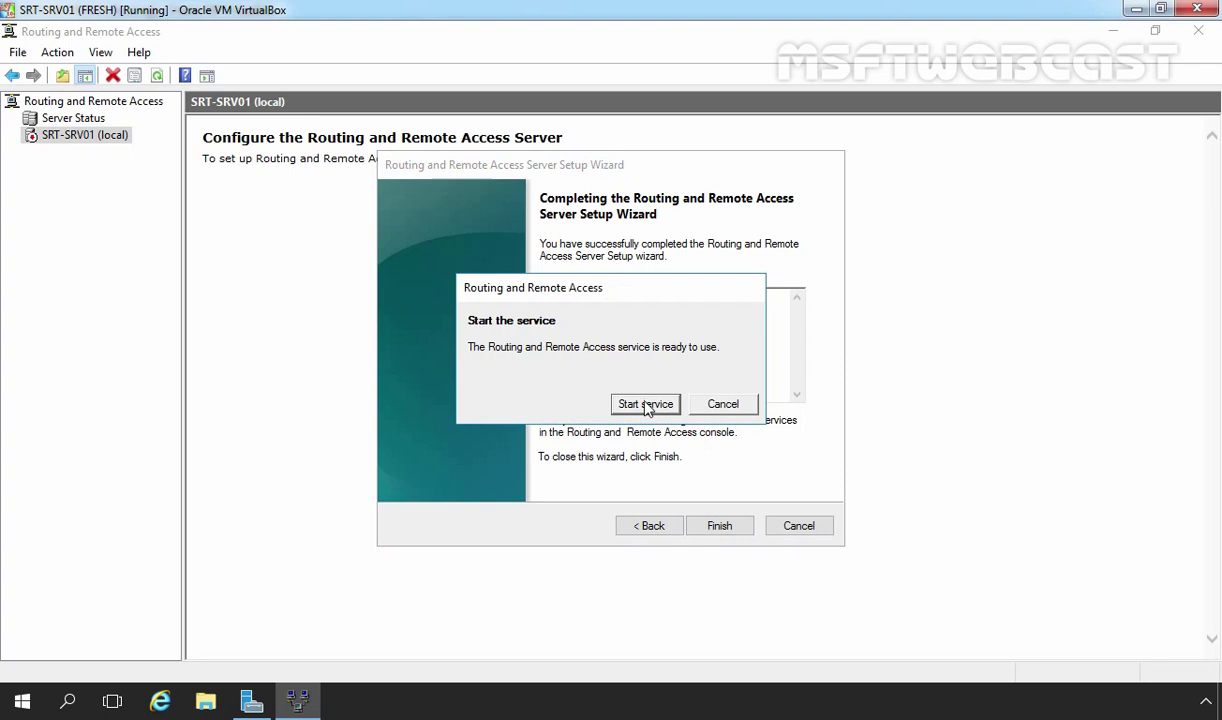
click(646, 405)
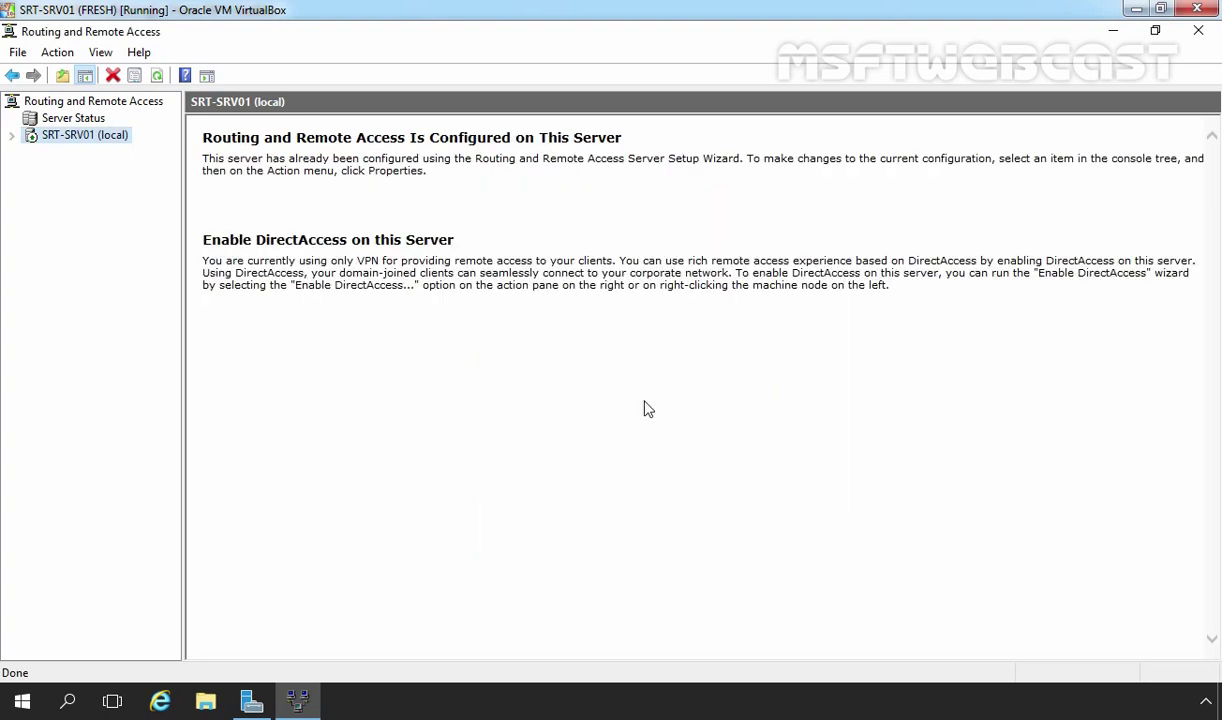
Step: Expand SRT-SRV01 (local) and review the inactive WAN Miniport ports under Ports
double_click(87, 140)
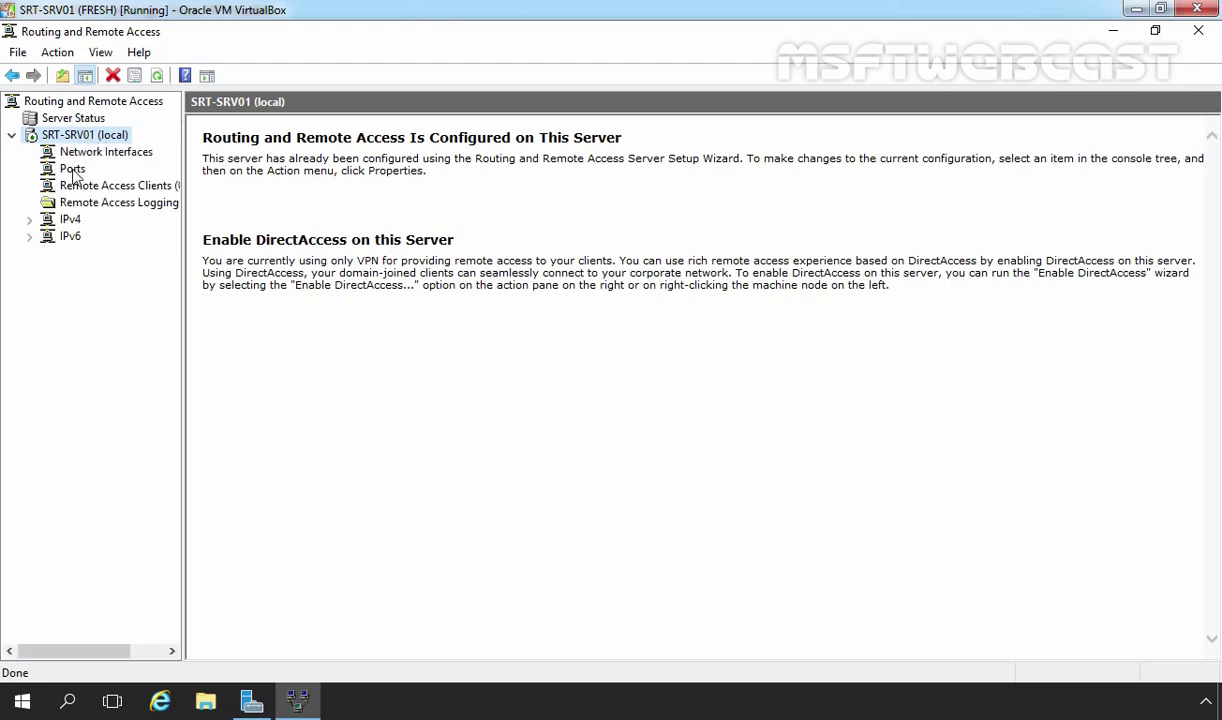
click(72, 170)
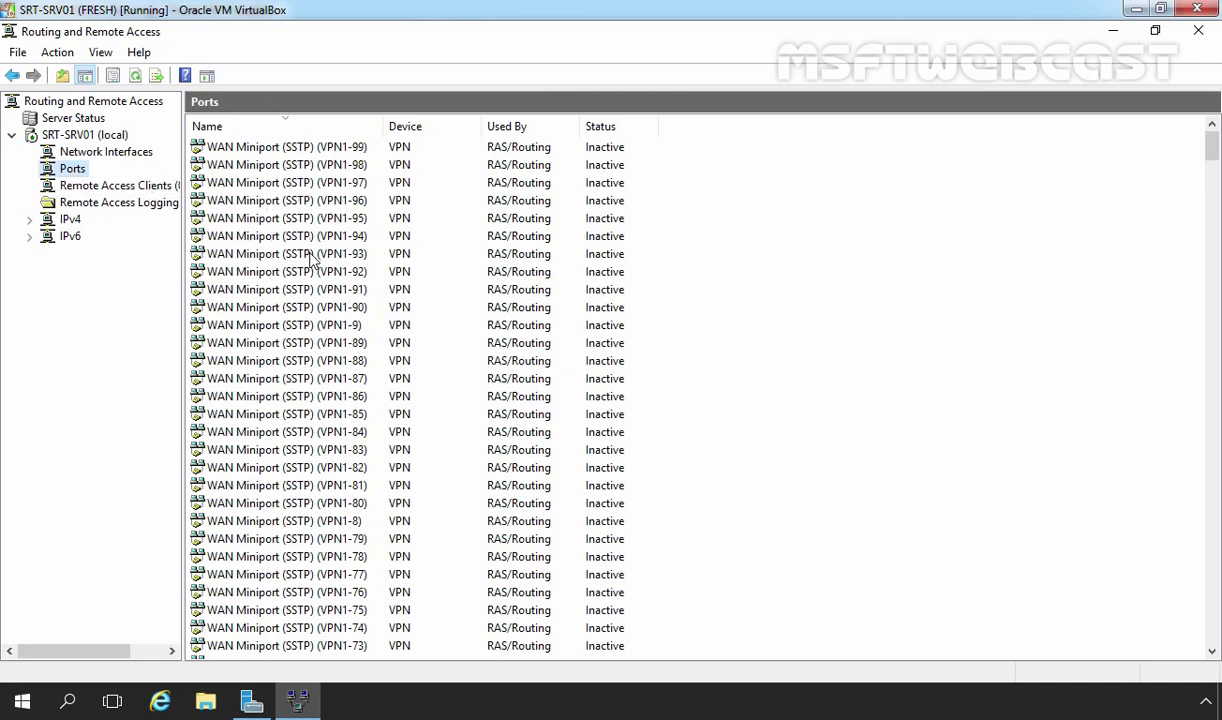
scroll(310, 271, down, 20)
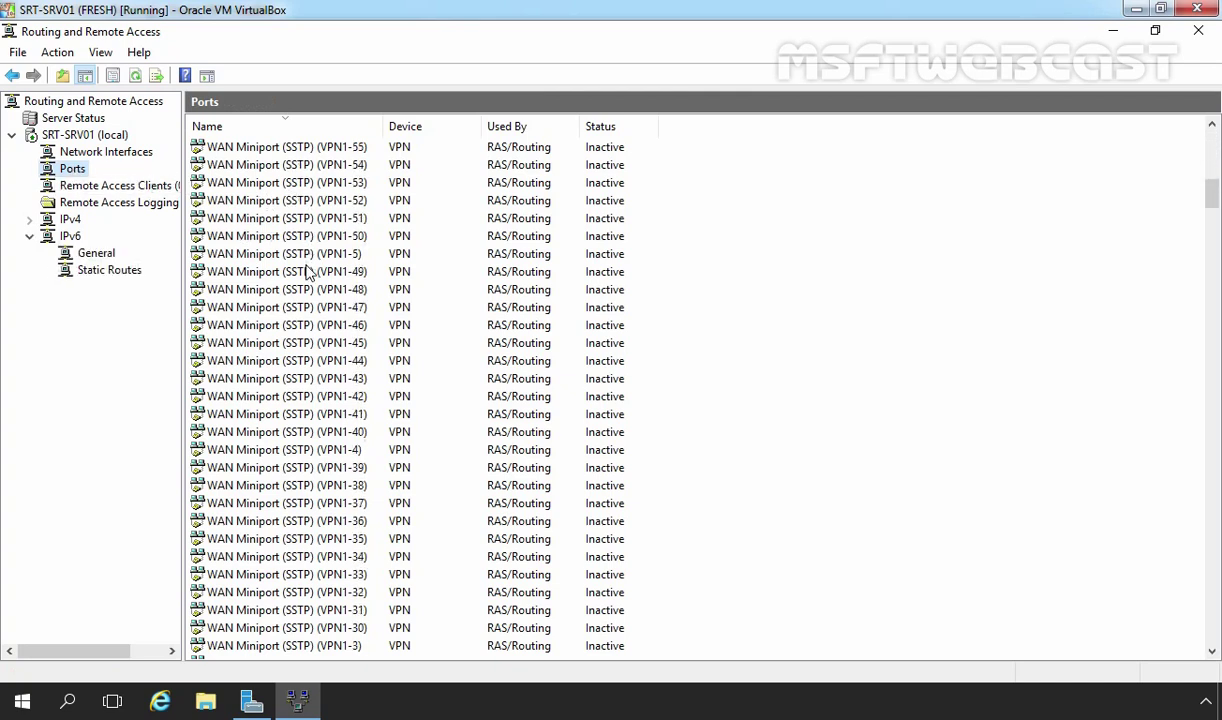
scroll(310, 271, down, 5)
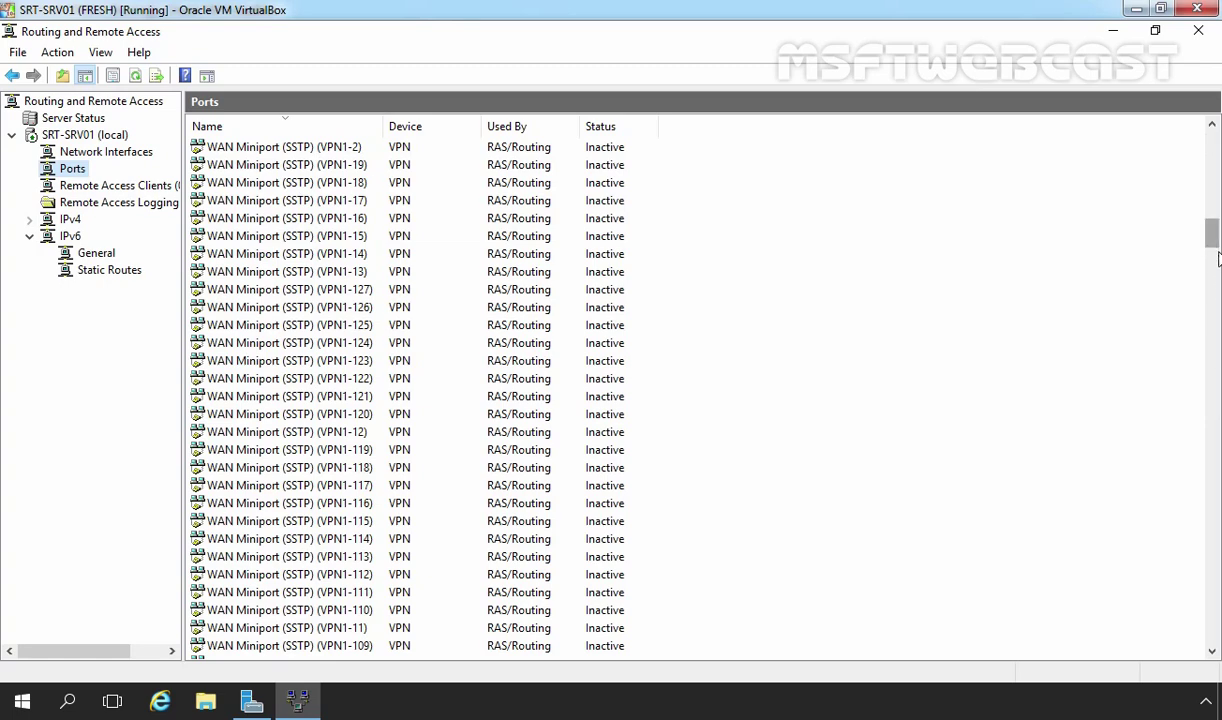
drag(1212, 232, 1210, 112)
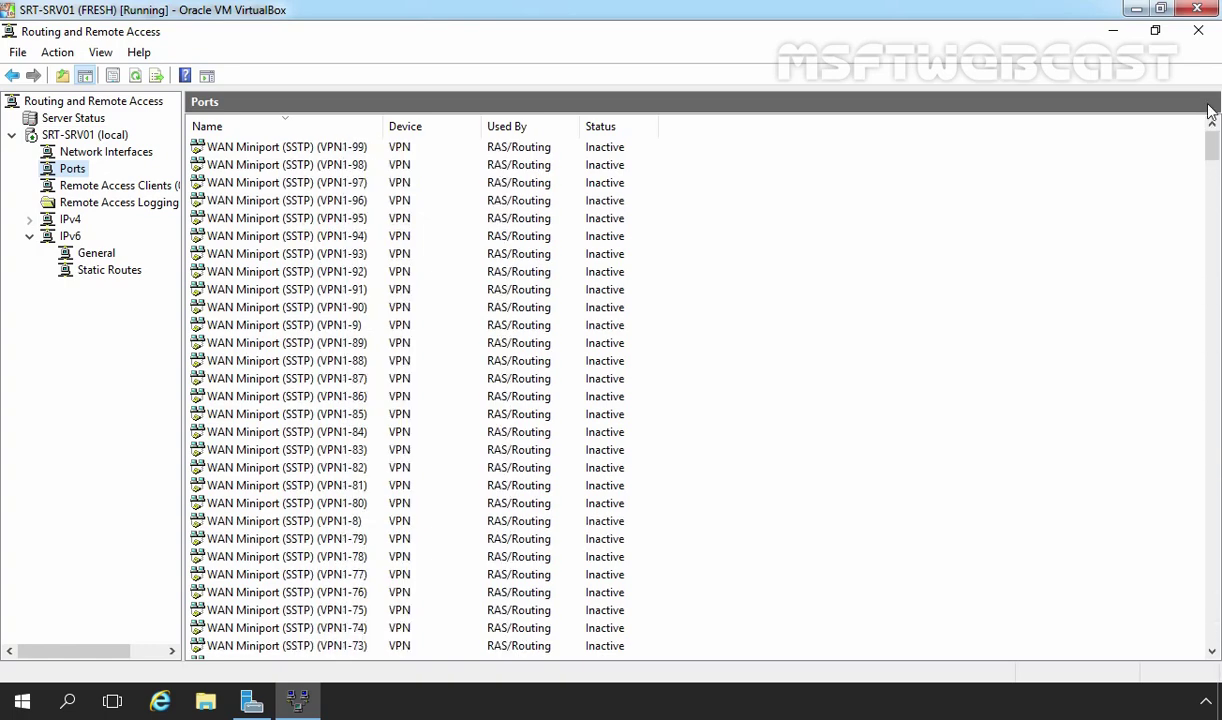
Step: In Ports Properties, review WAN Miniport (PPTP) settings unchanged, then apply and close
right_click(70, 173)
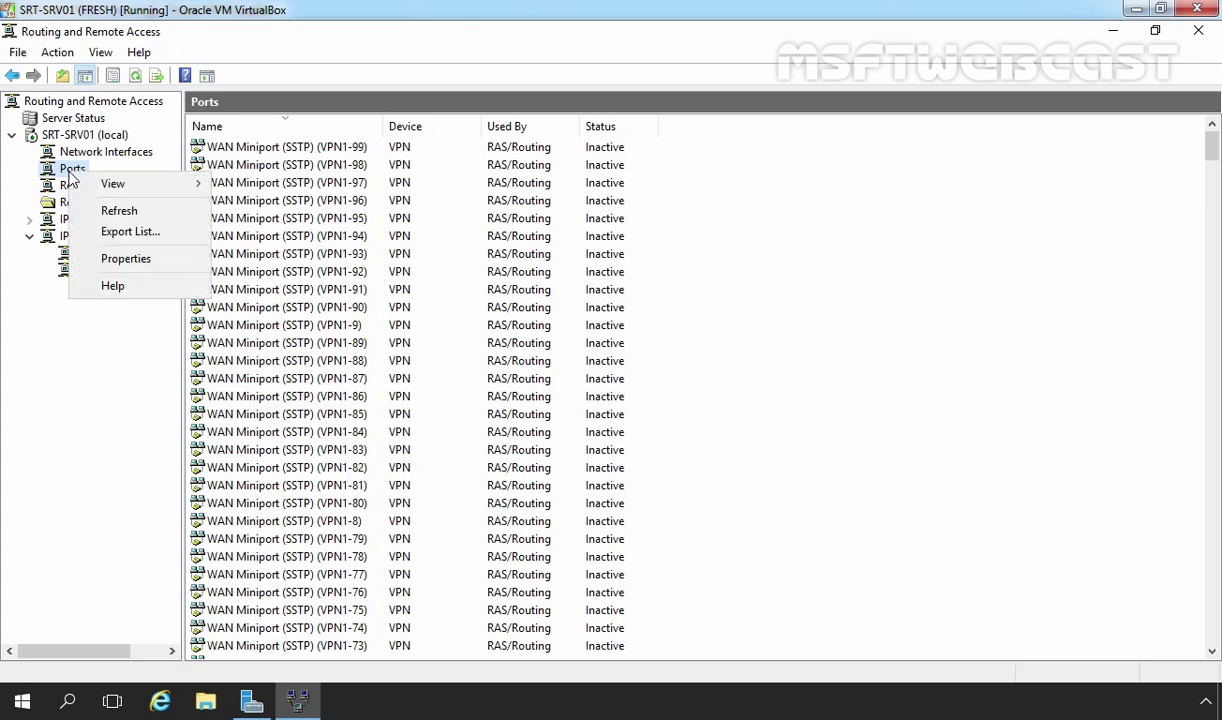
click(112, 260)
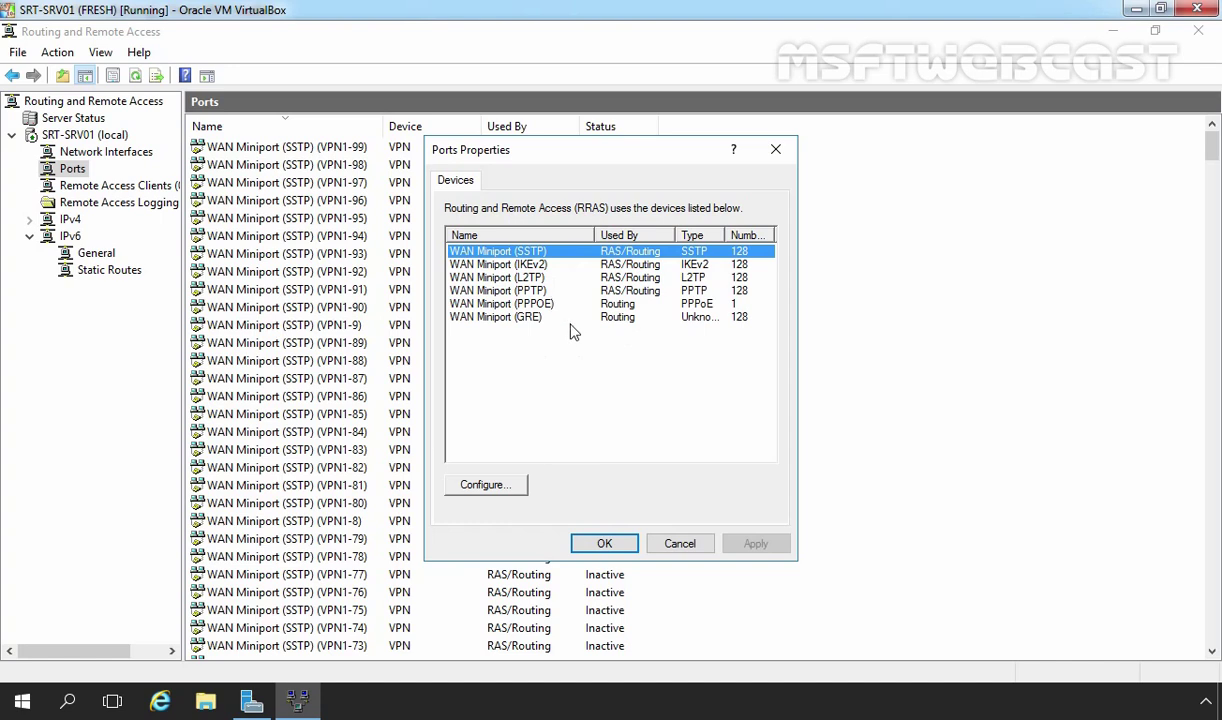
click(516, 290)
click(497, 487)
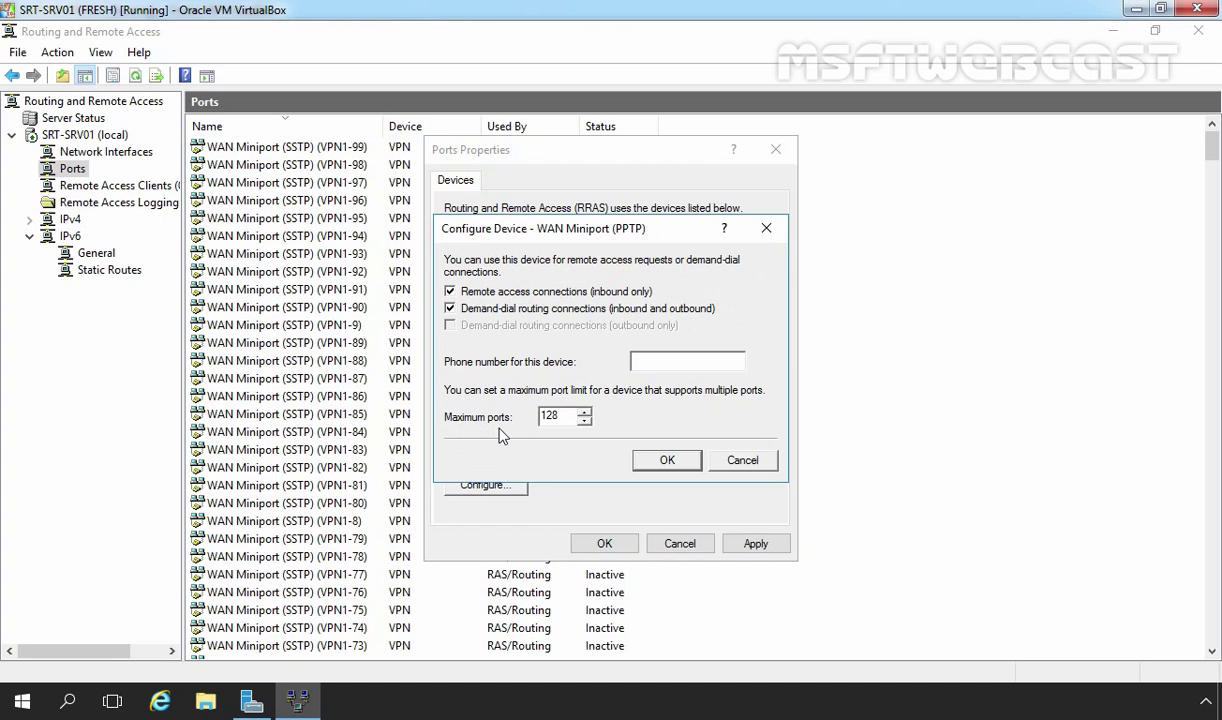
click(668, 460)
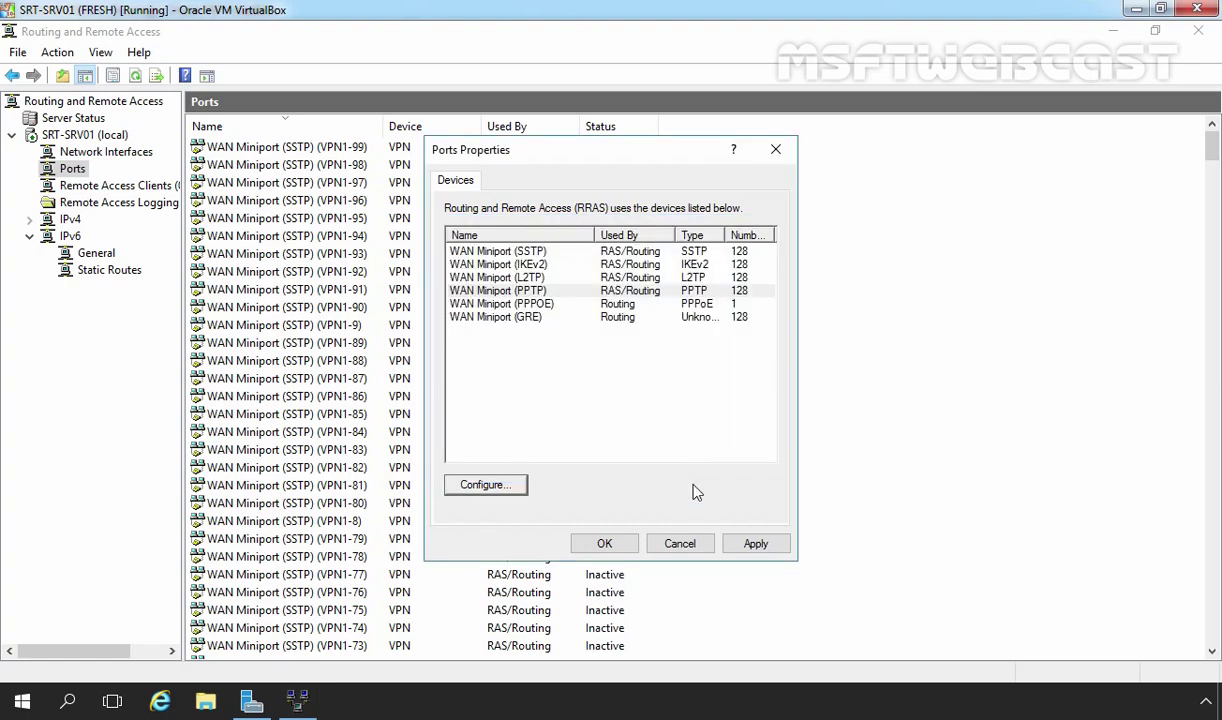
click(756, 549)
click(610, 547)
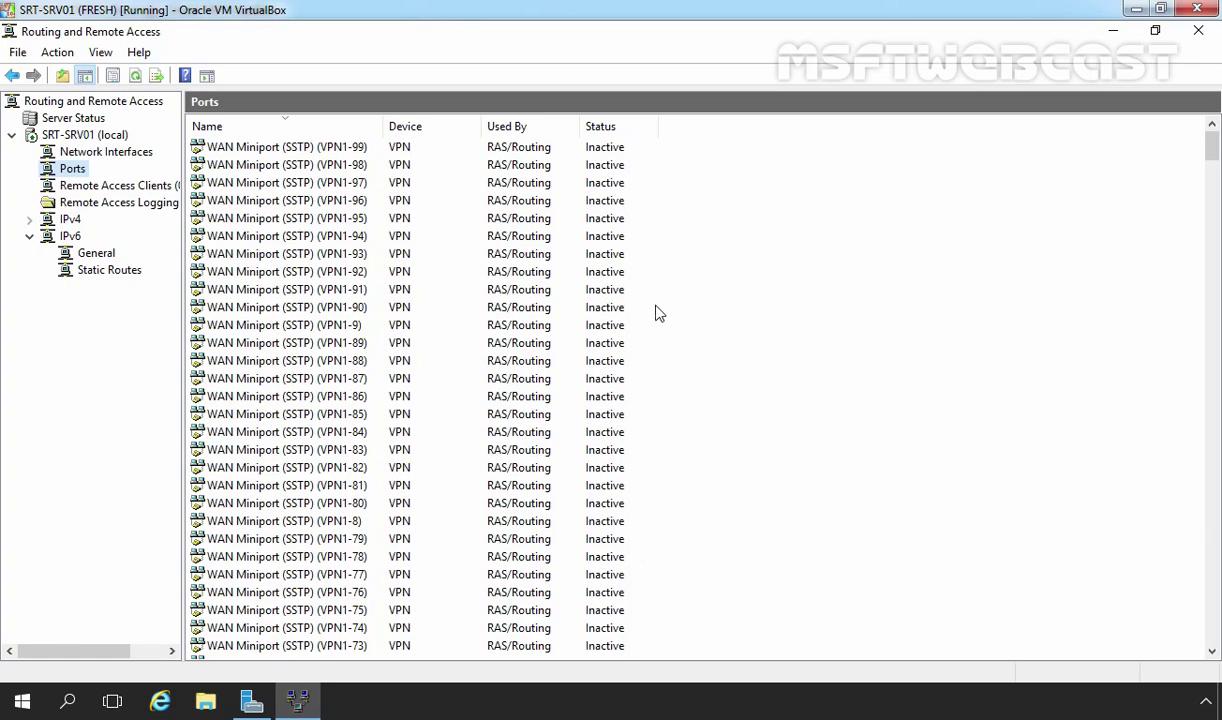
Step: Open the SRT-SRV01 (local) server Properties at its Security tab
click(68, 138)
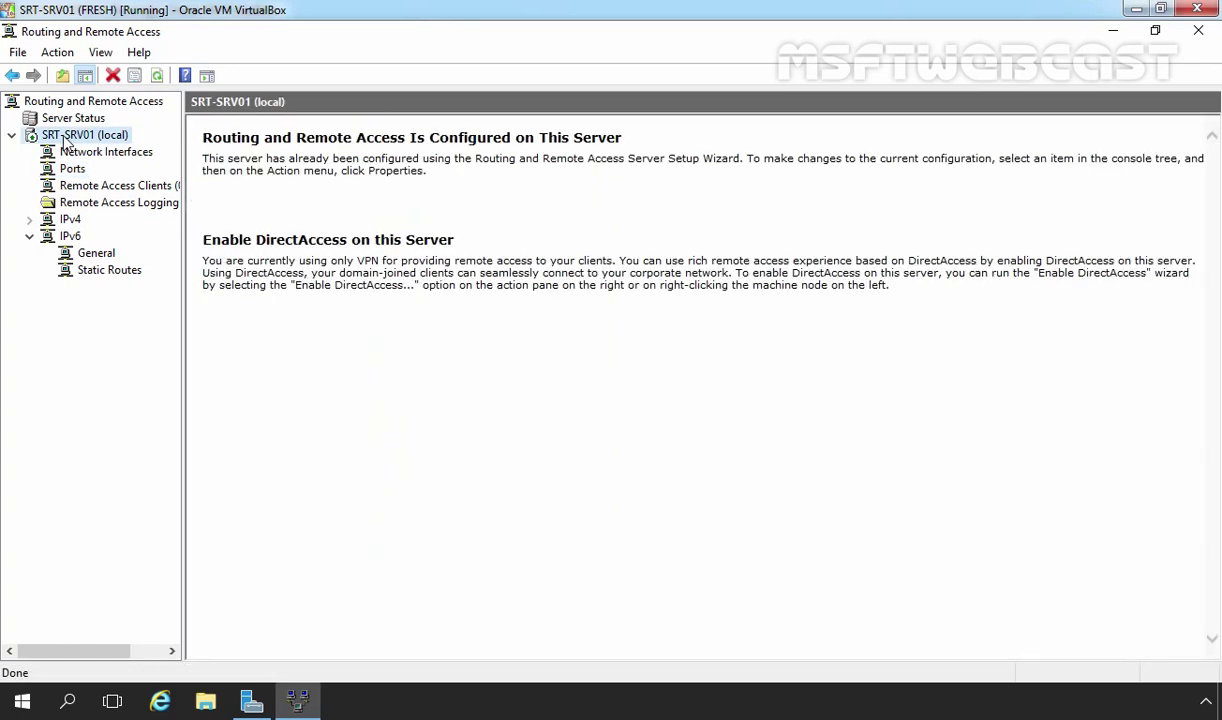
right_click(66, 143)
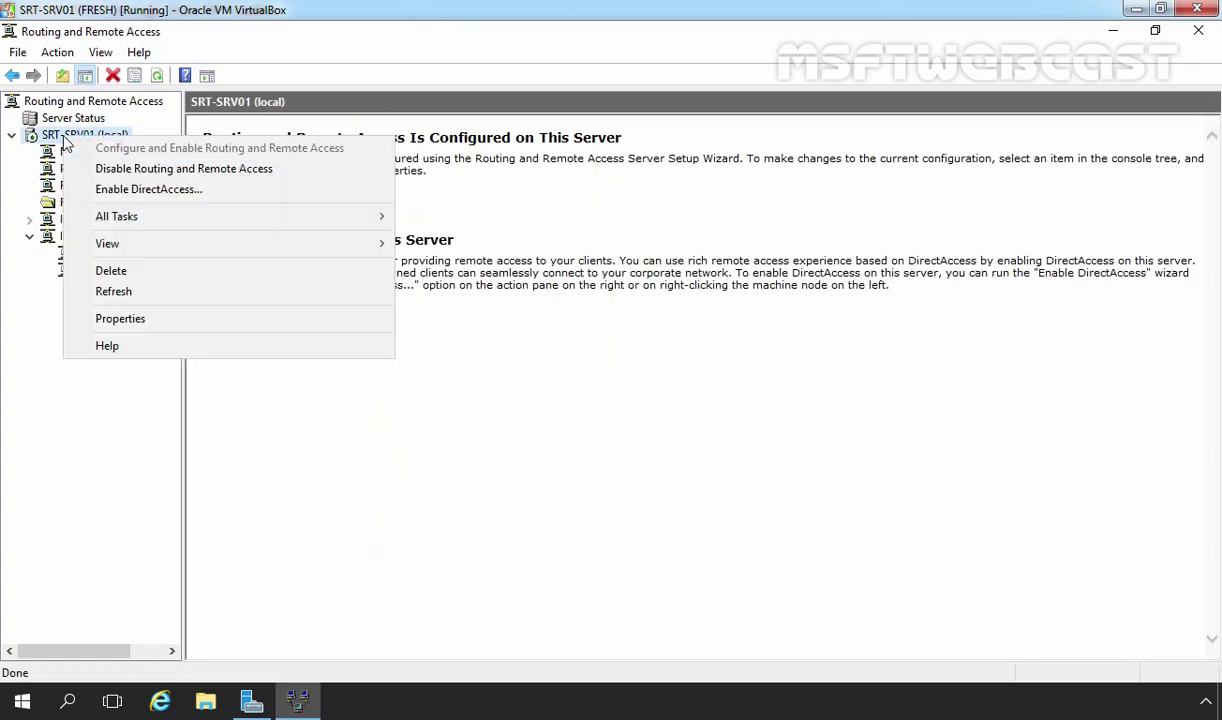
click(119, 319)
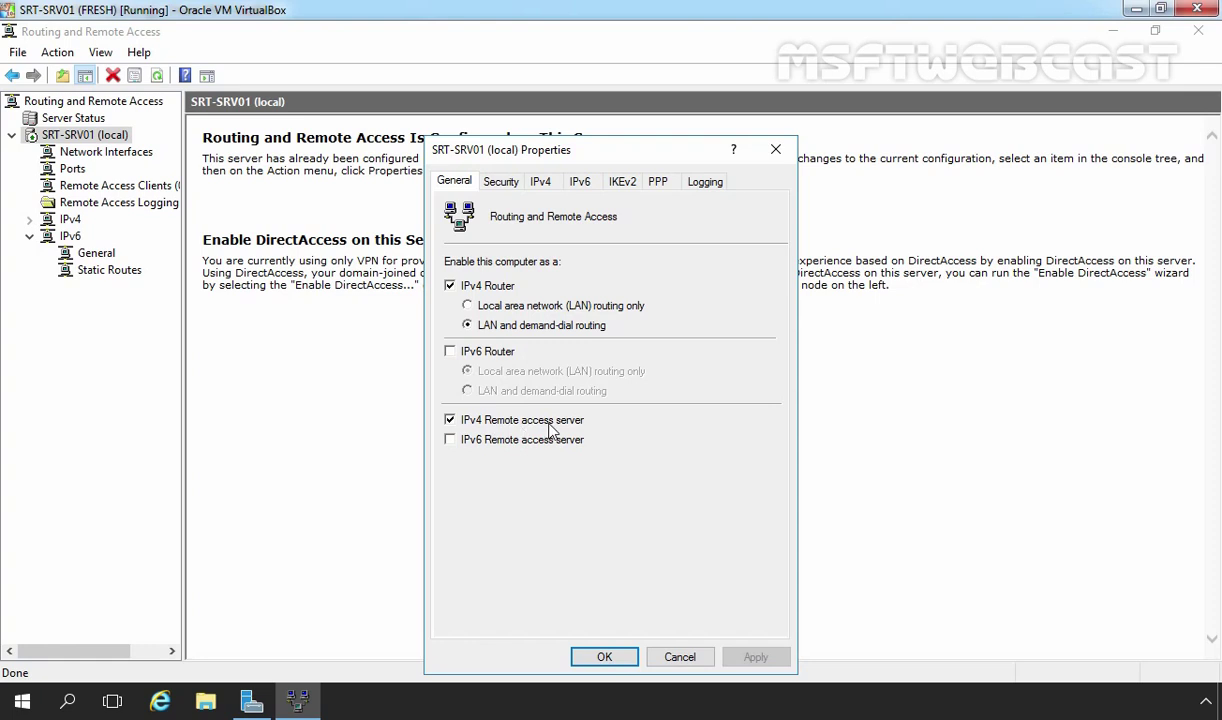
click(504, 185)
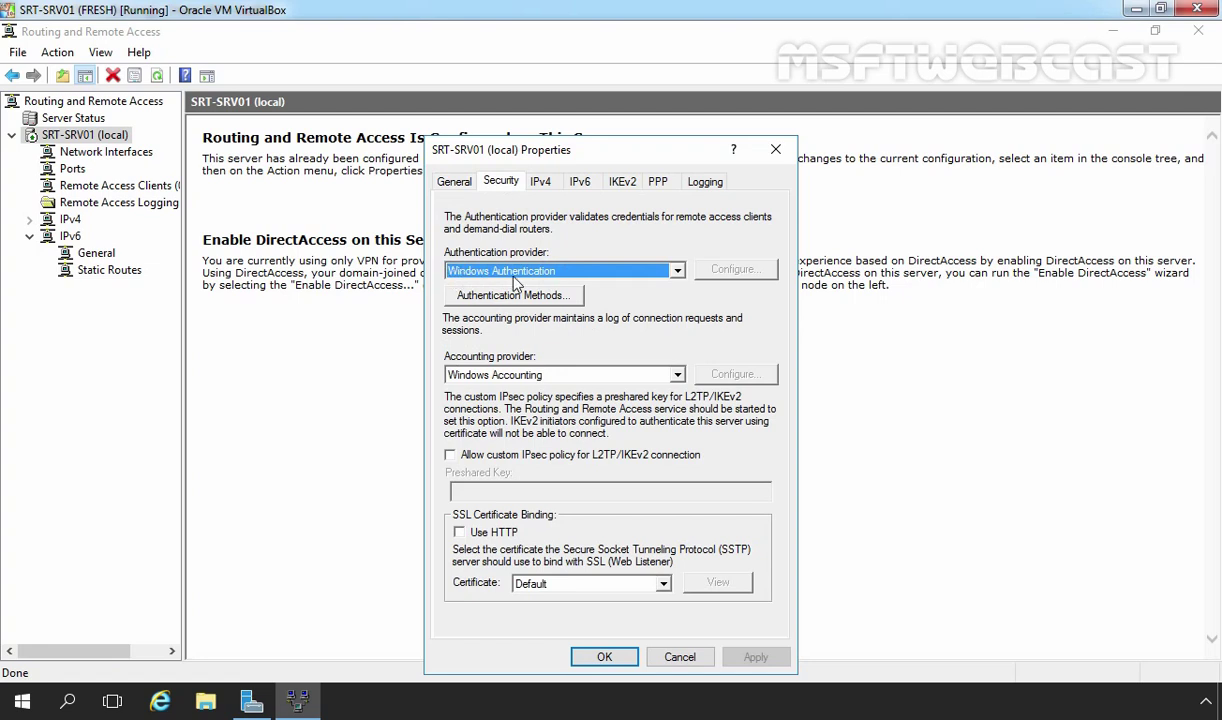
Step: Try RADIUS Authentication and its empty server list, then revert to Windows Authentication
click(648, 268)
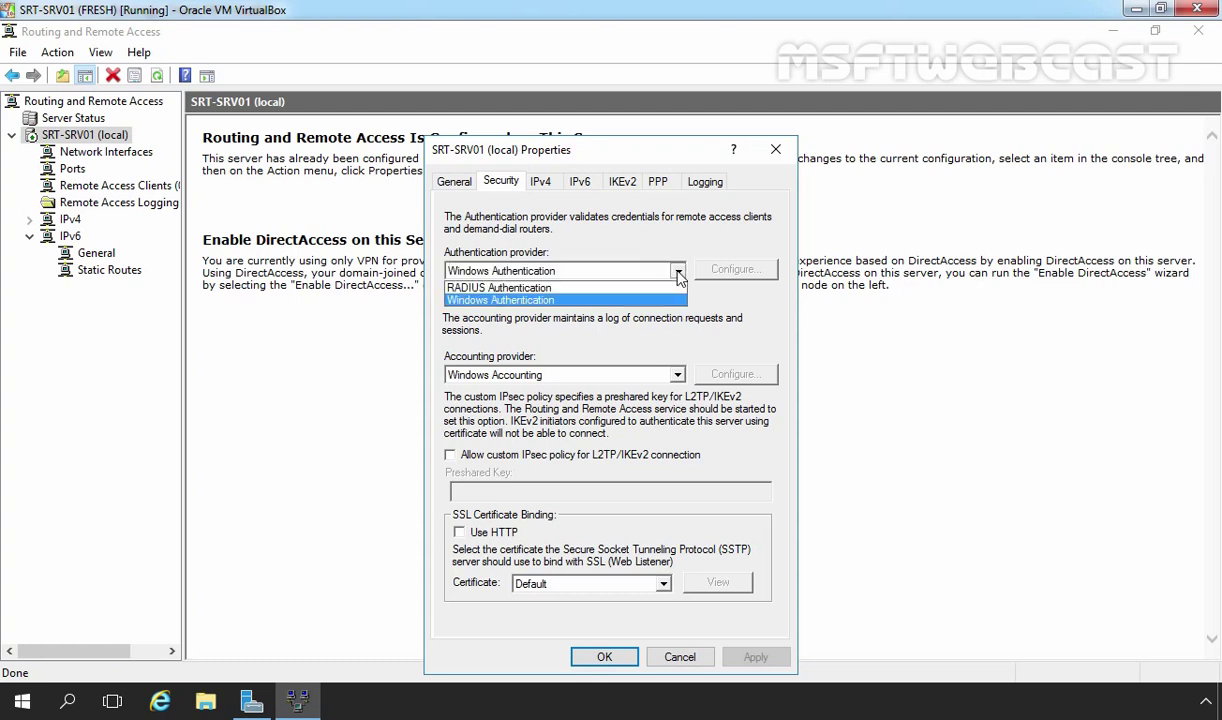
click(600, 287)
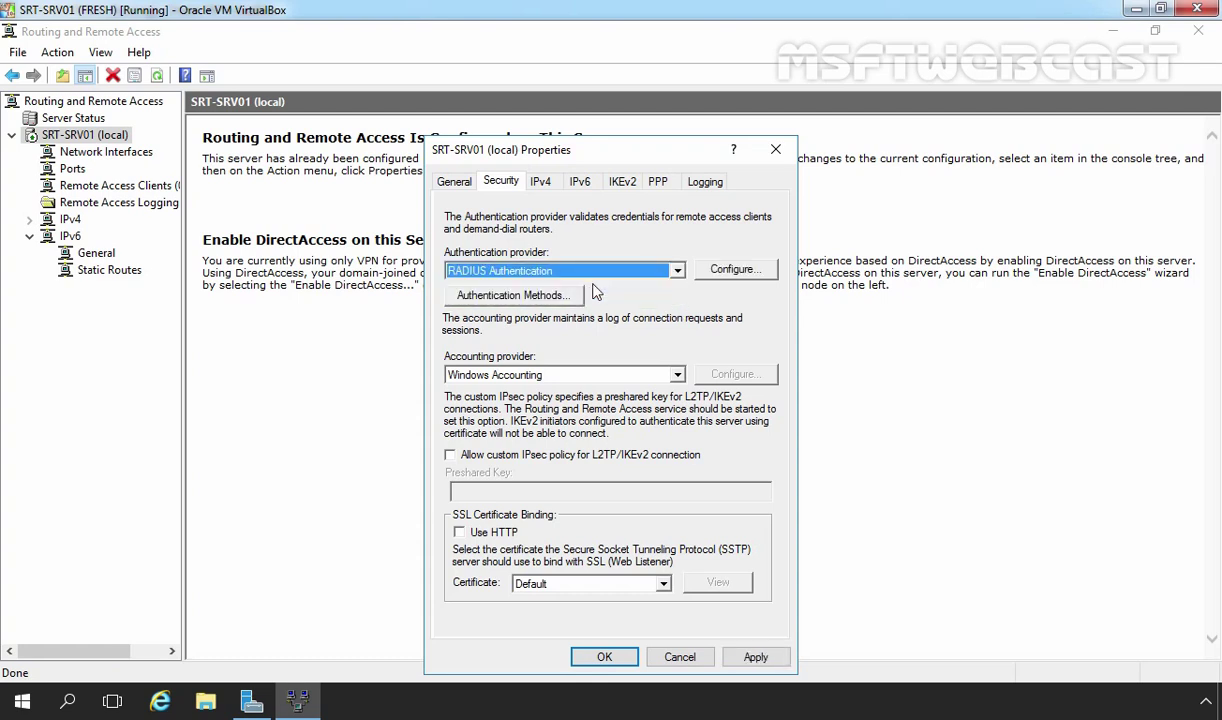
click(697, 267)
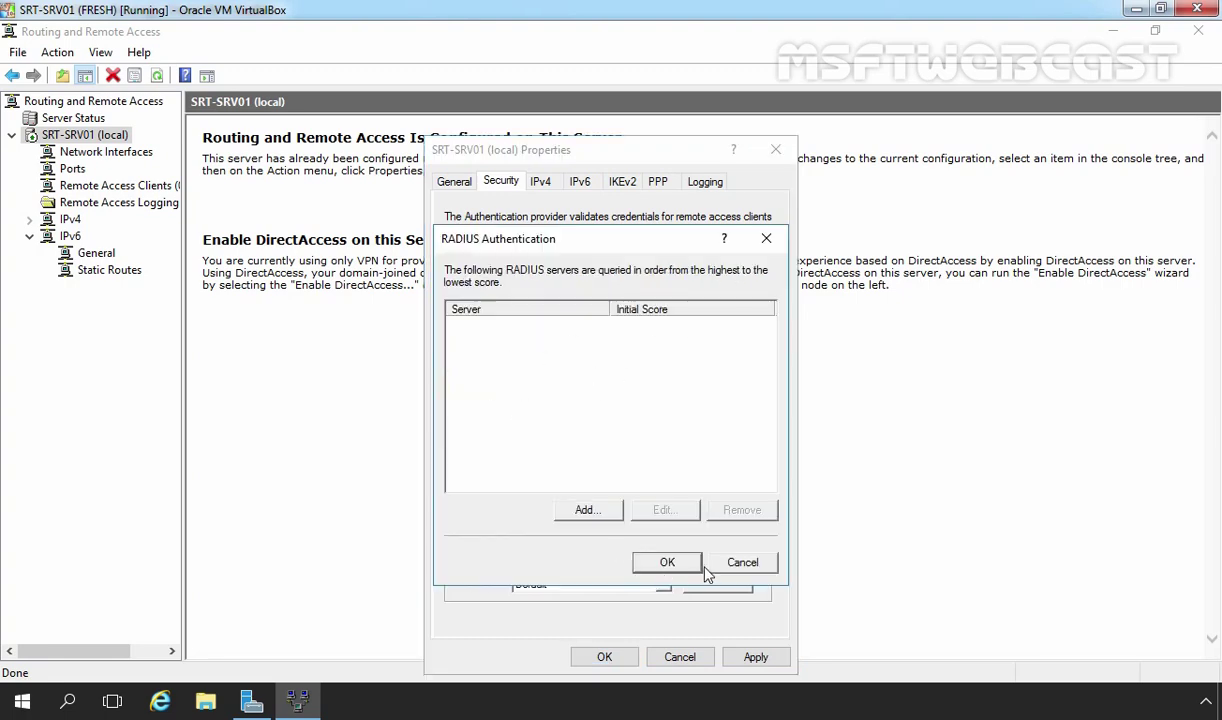
click(699, 563)
click(560, 270)
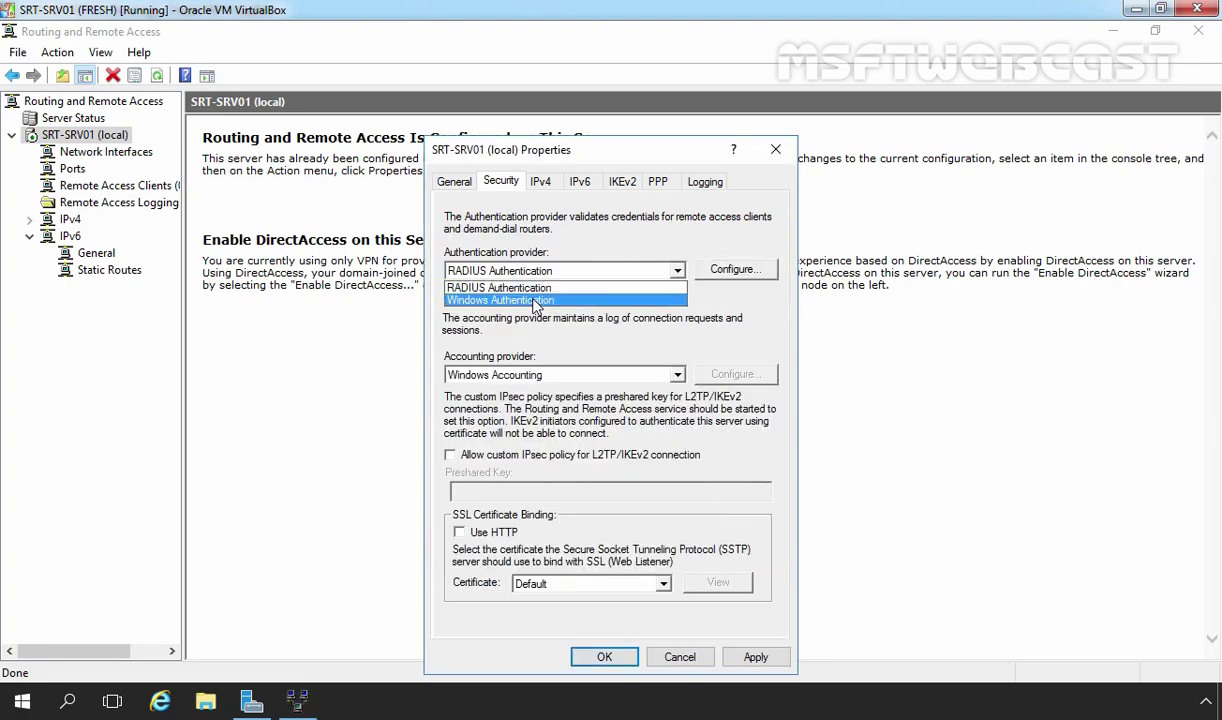
click(535, 301)
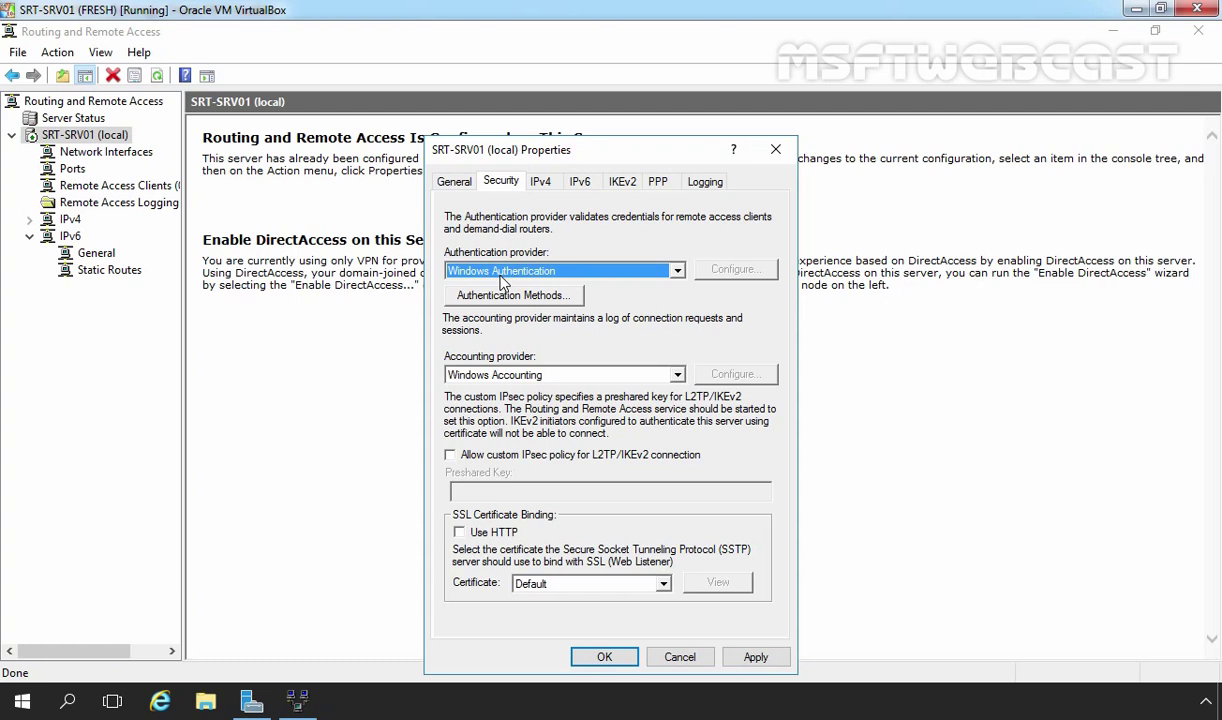
Step: Leave the custom IPsec policy for L2TP/IKEv2 disabled after toggling it on and off
click(452, 456)
click(475, 492)
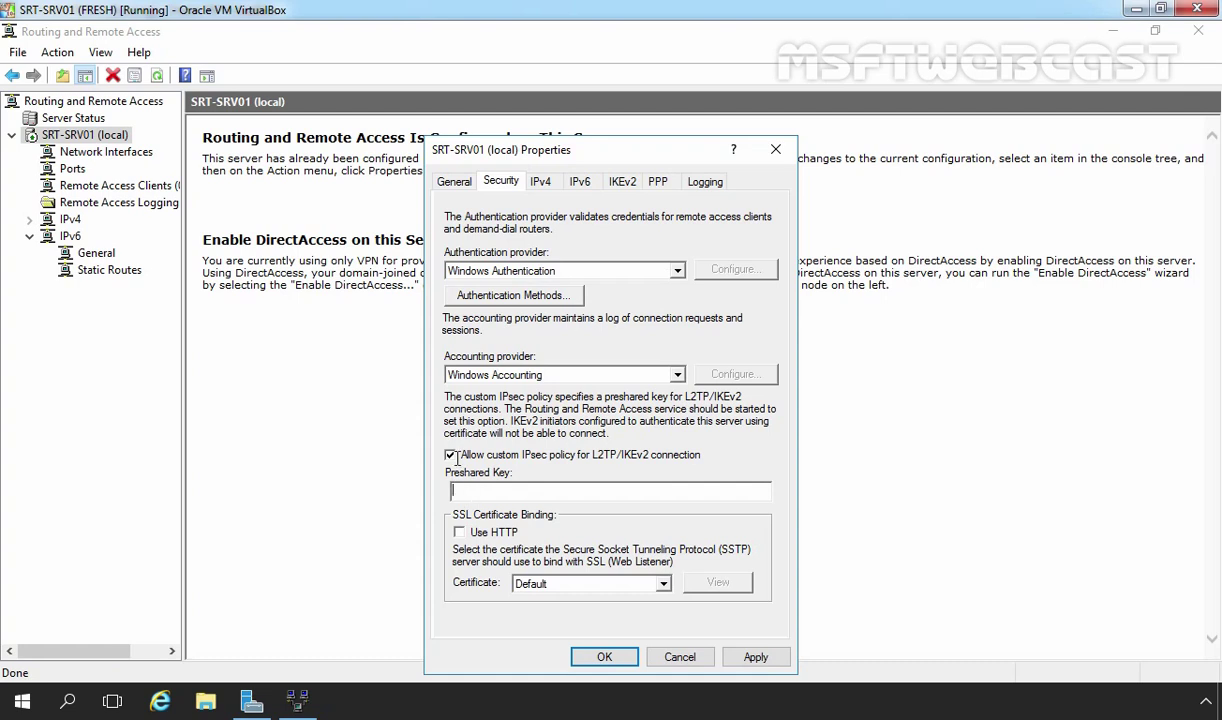
click(451, 457)
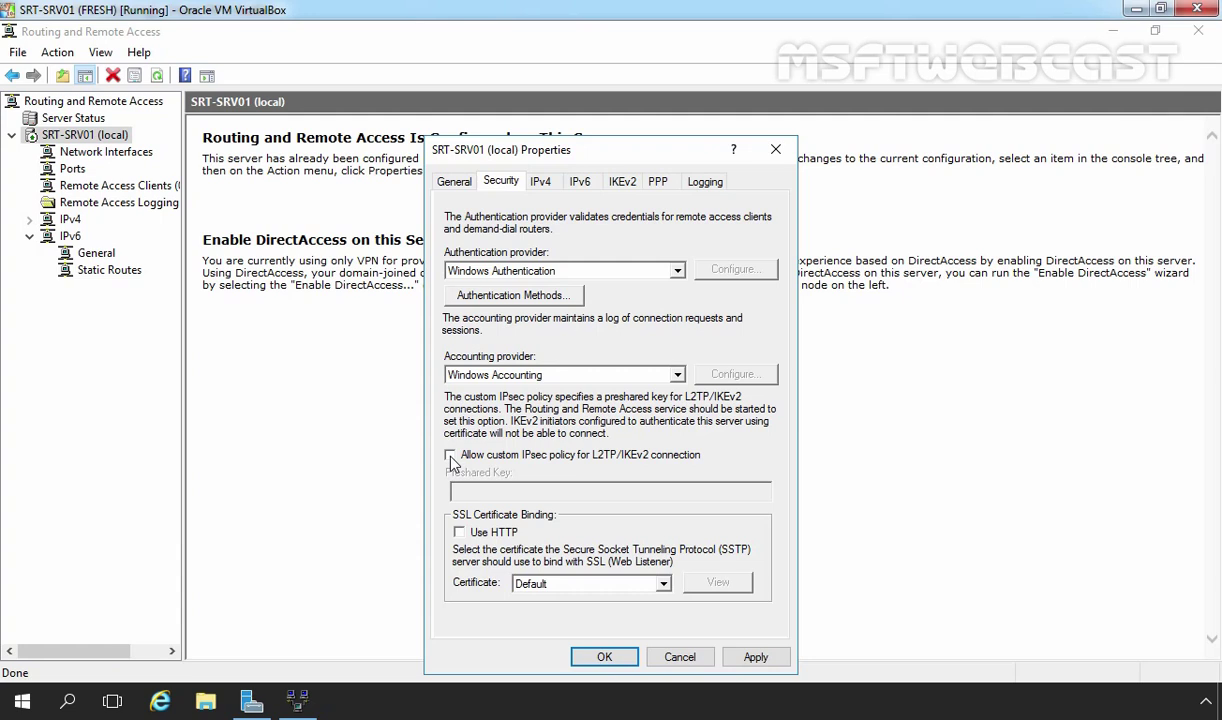
click(543, 183)
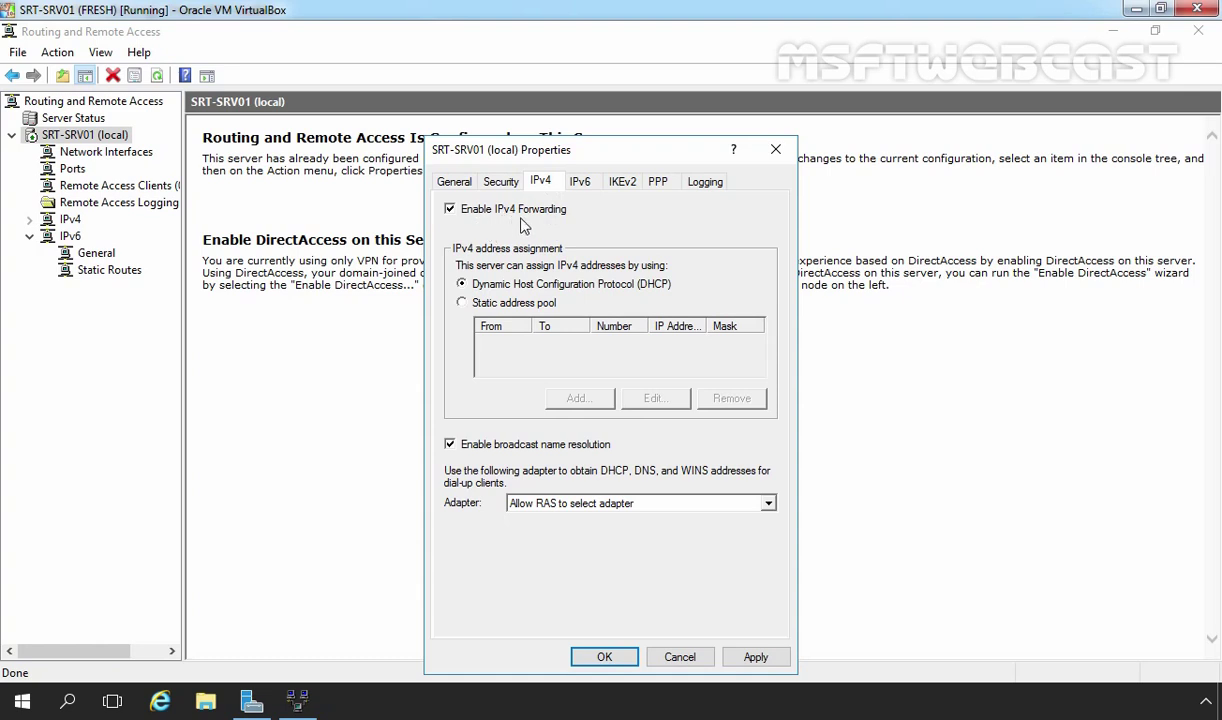
Step: Set a static IPv4 address pool from 192.168.49.240 to 192.168.49.254 (15 addresses)
click(462, 304)
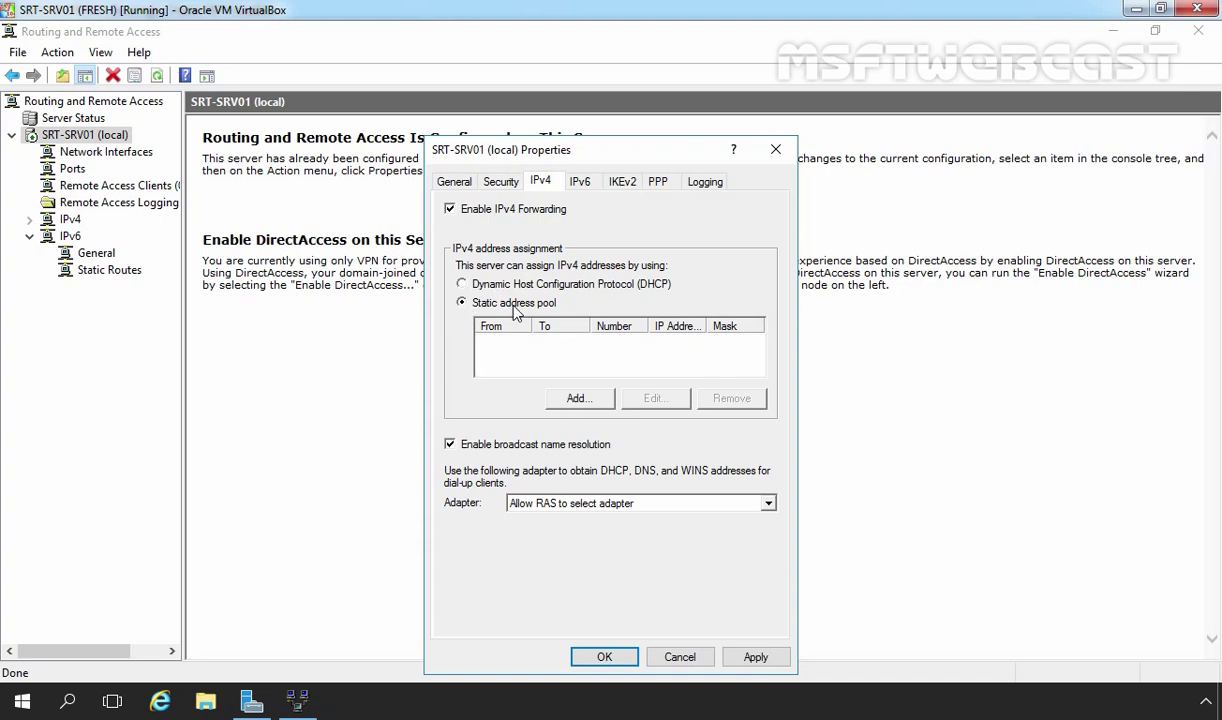
click(578, 398)
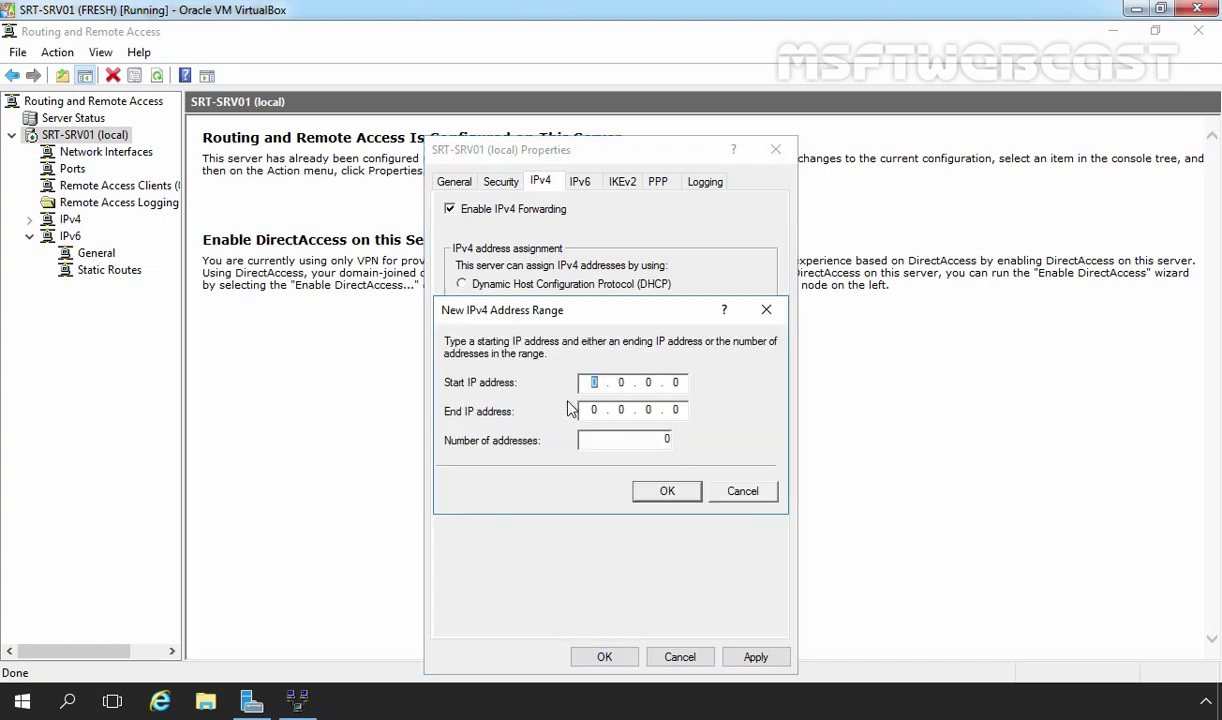
text(192168)
text(49.)
text(240)
text(192168)
text(49.254)
click(667, 491)
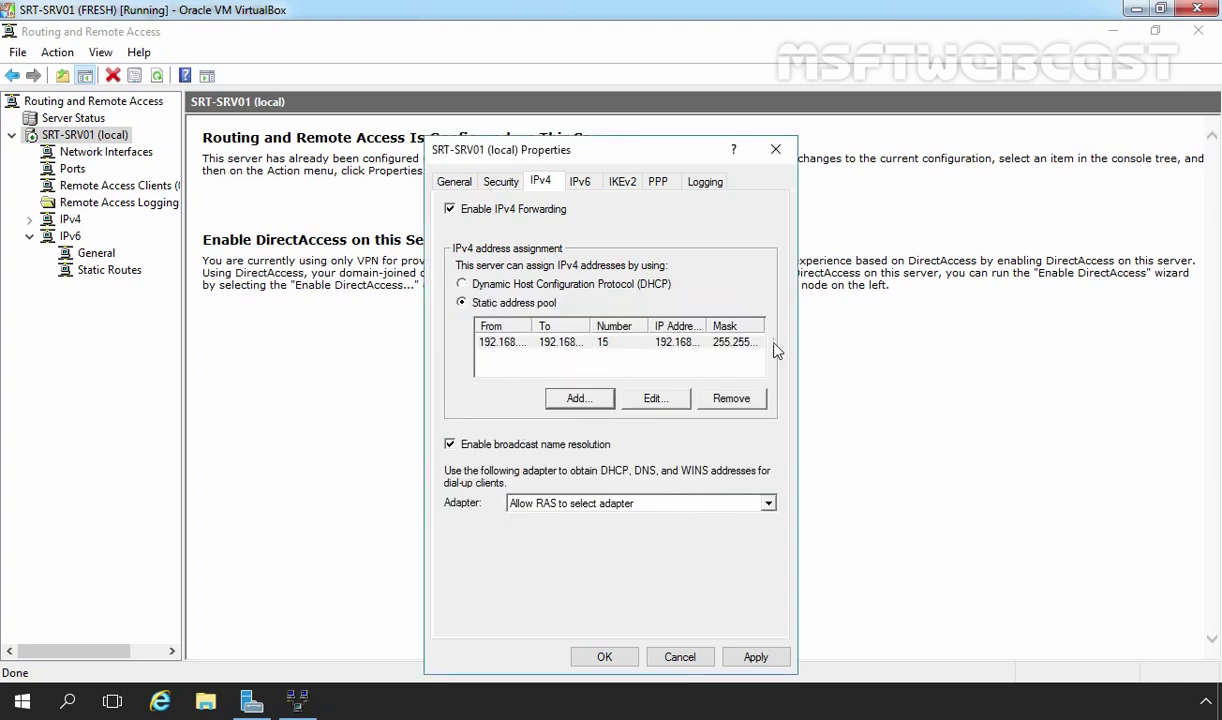
Step: Review the PPP options, apply and close the server properties, then show Remote Access Clients
click(659, 182)
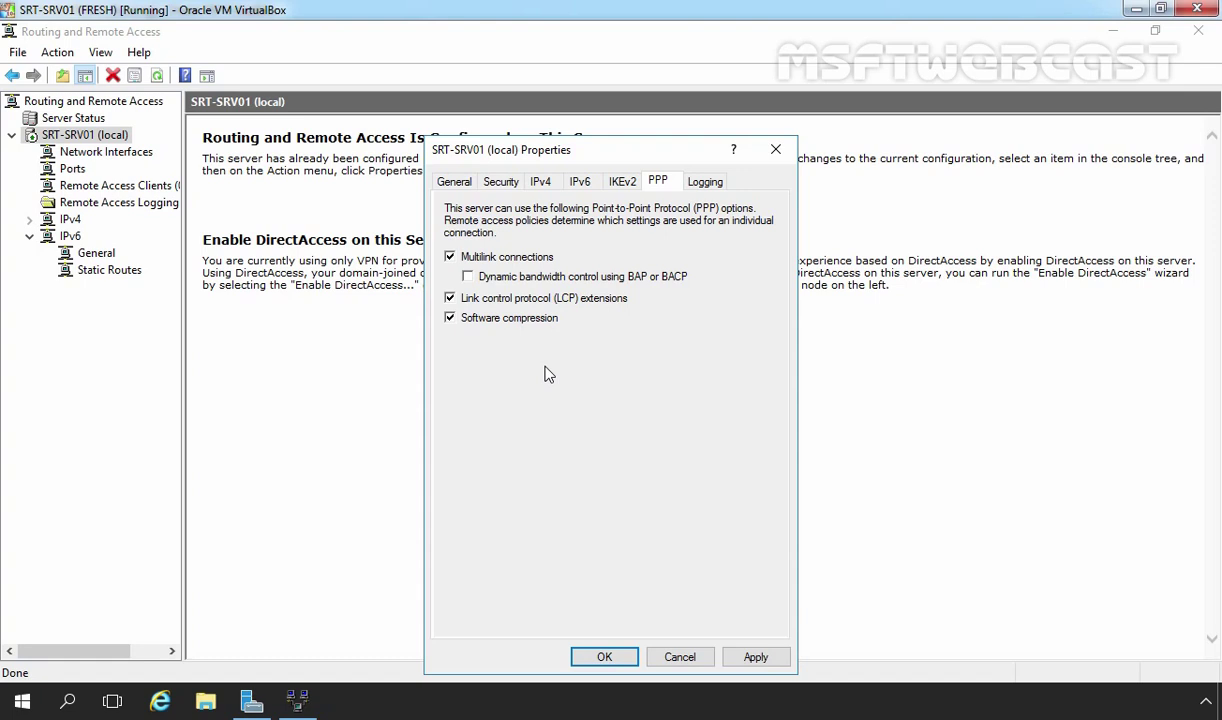
click(758, 662)
click(603, 657)
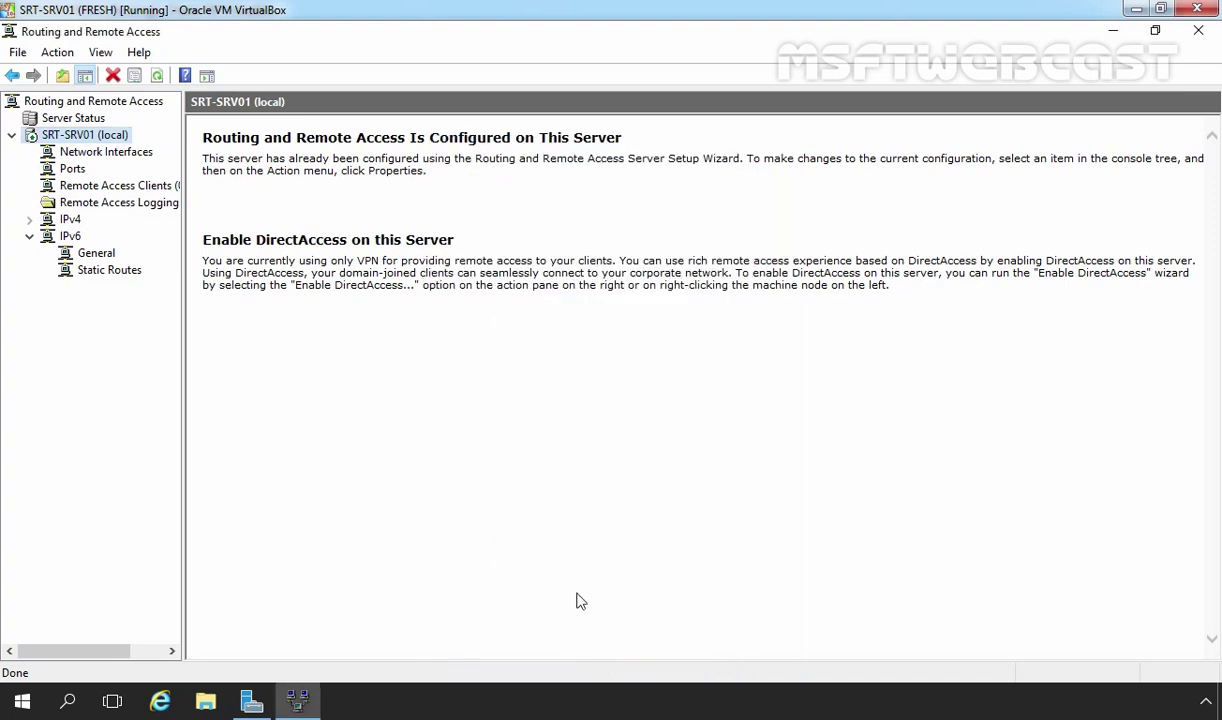
click(121, 190)
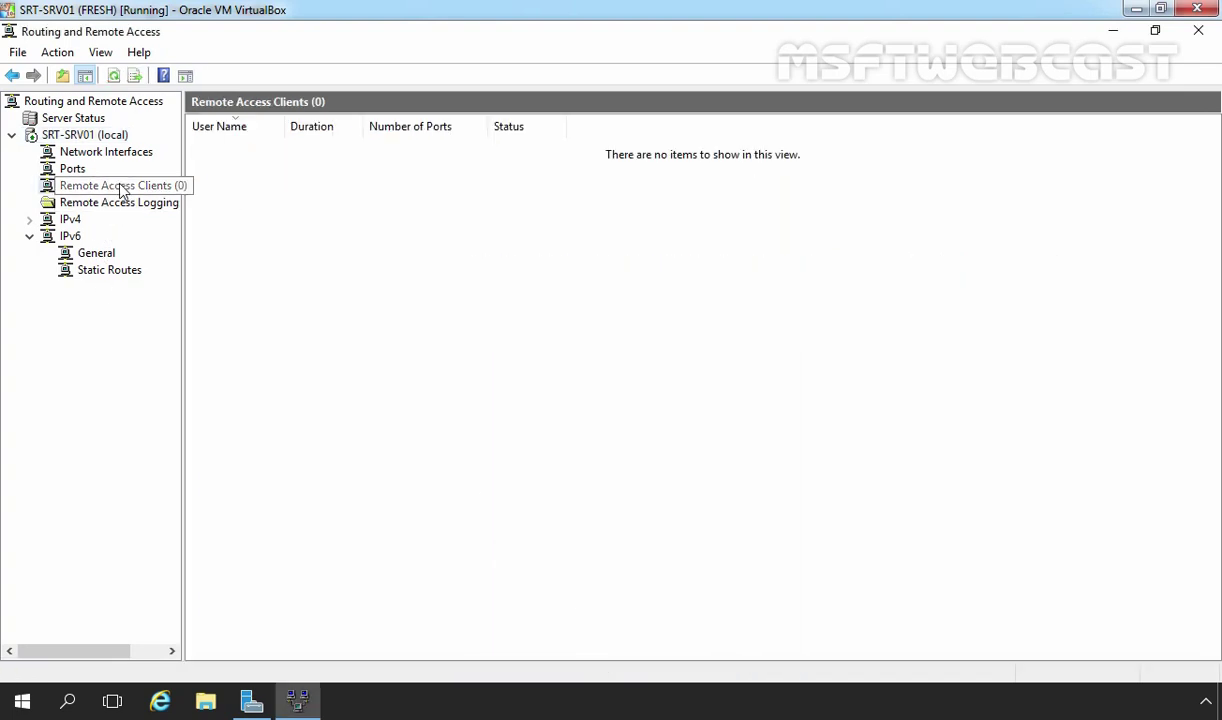
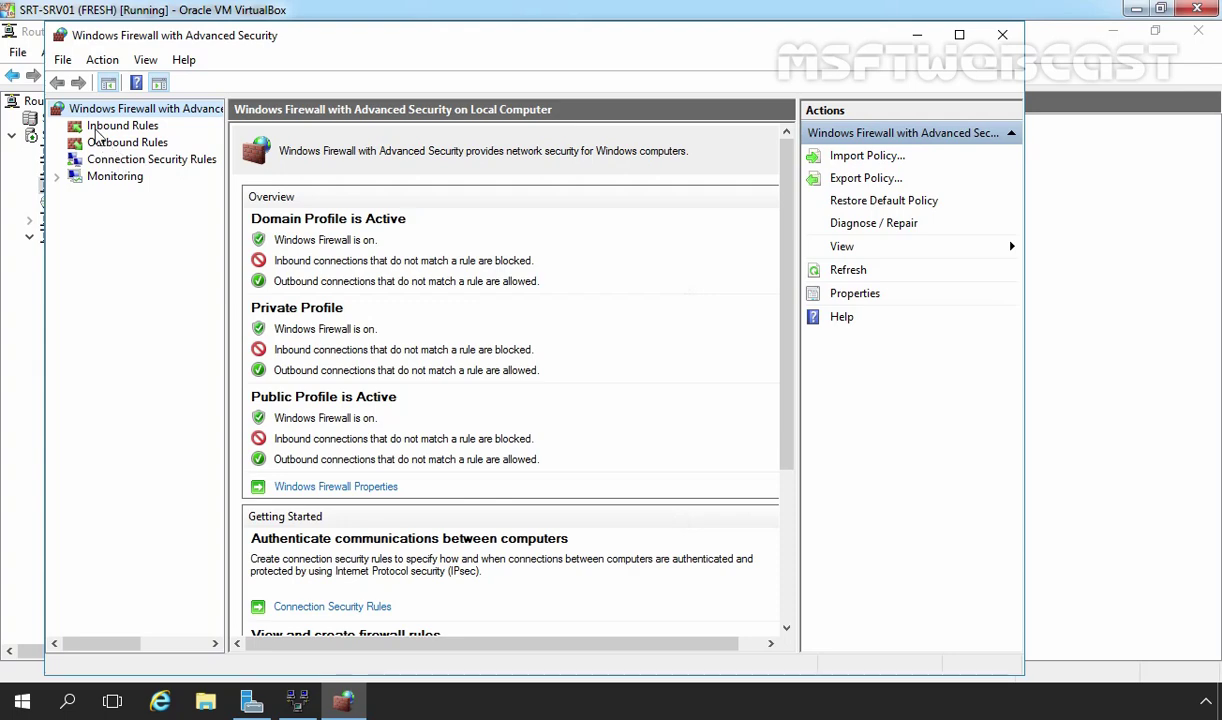
Step: Show the Inbound Rules list maximized, with the Name column widened to show full rule names
click(120, 125)
click(962, 40)
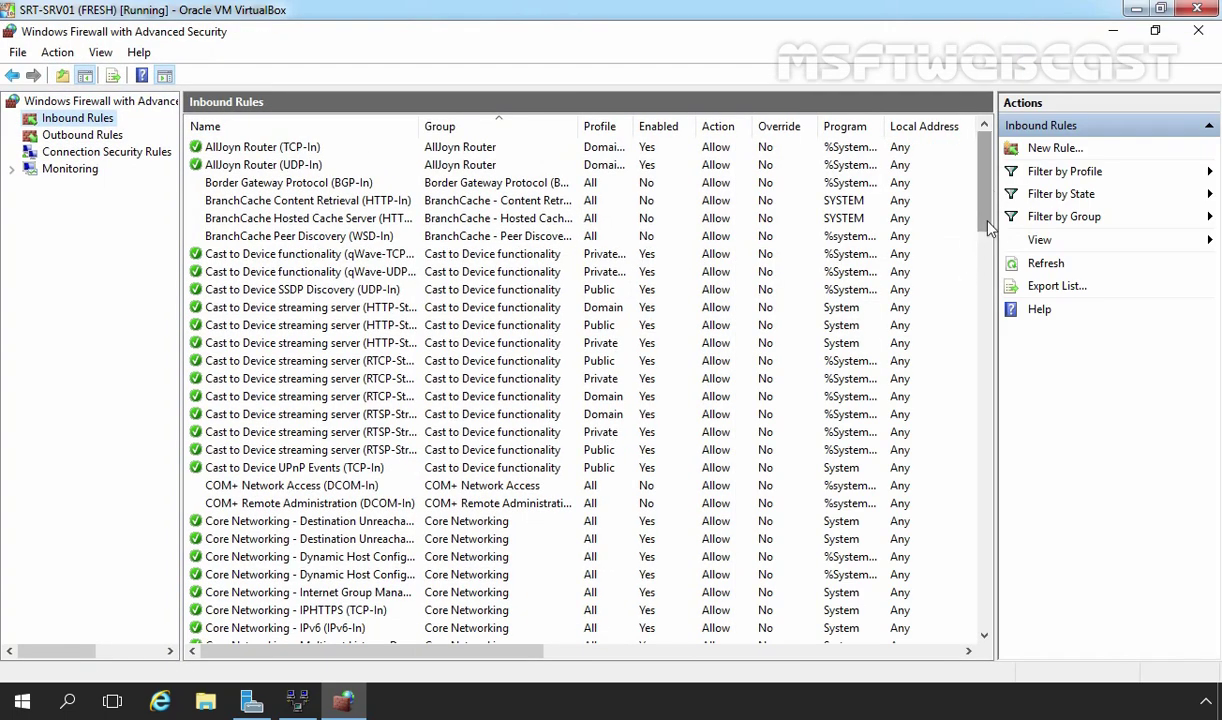
scroll(985, 230, down, 3)
drag(985, 233, 985, 425)
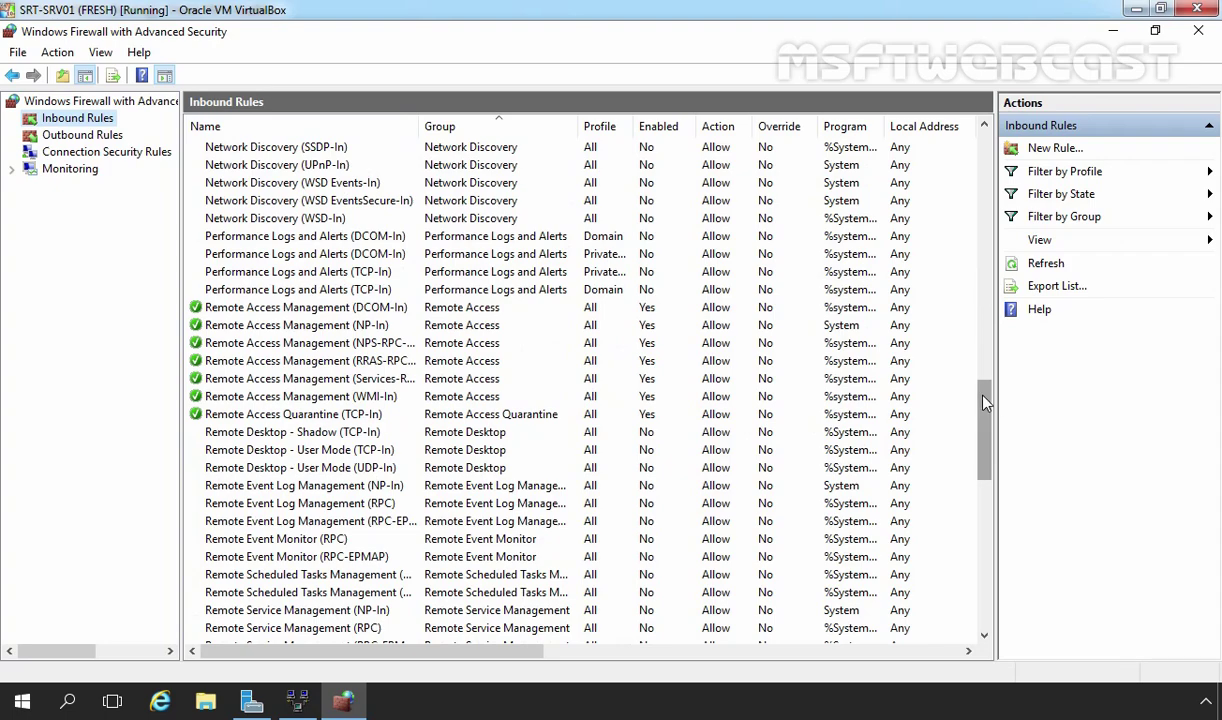
scroll(940, 400, down, 7)
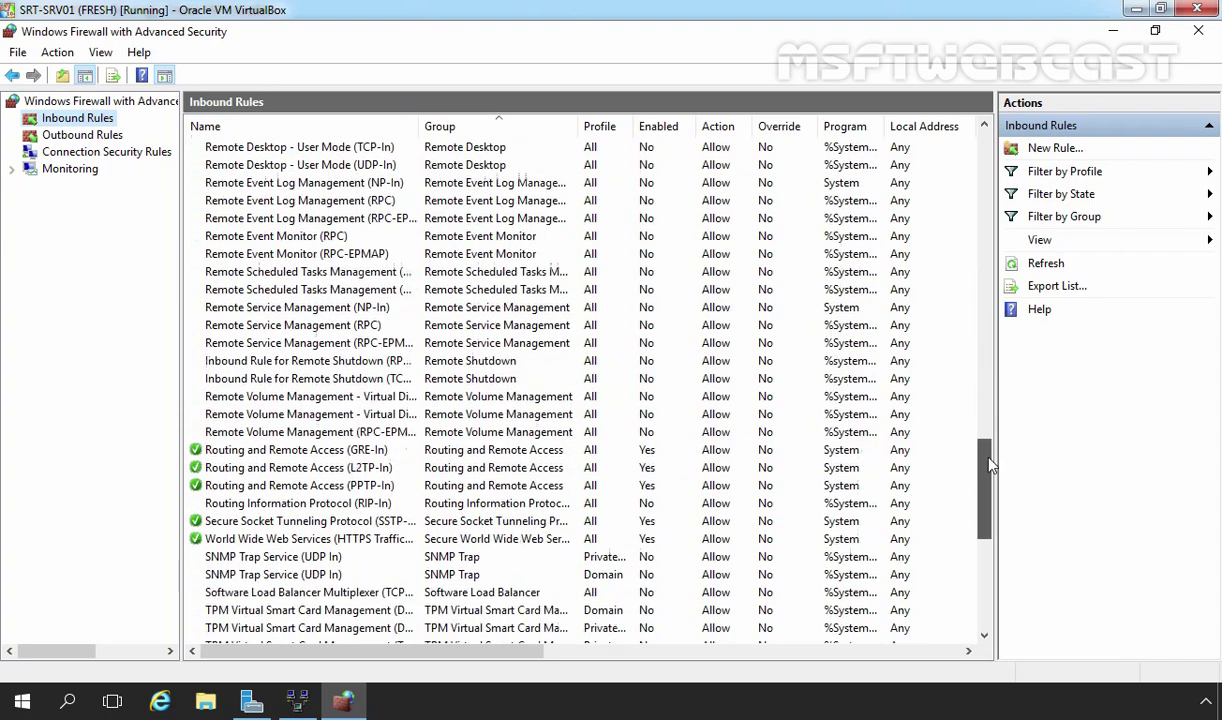
double_click(419, 126)
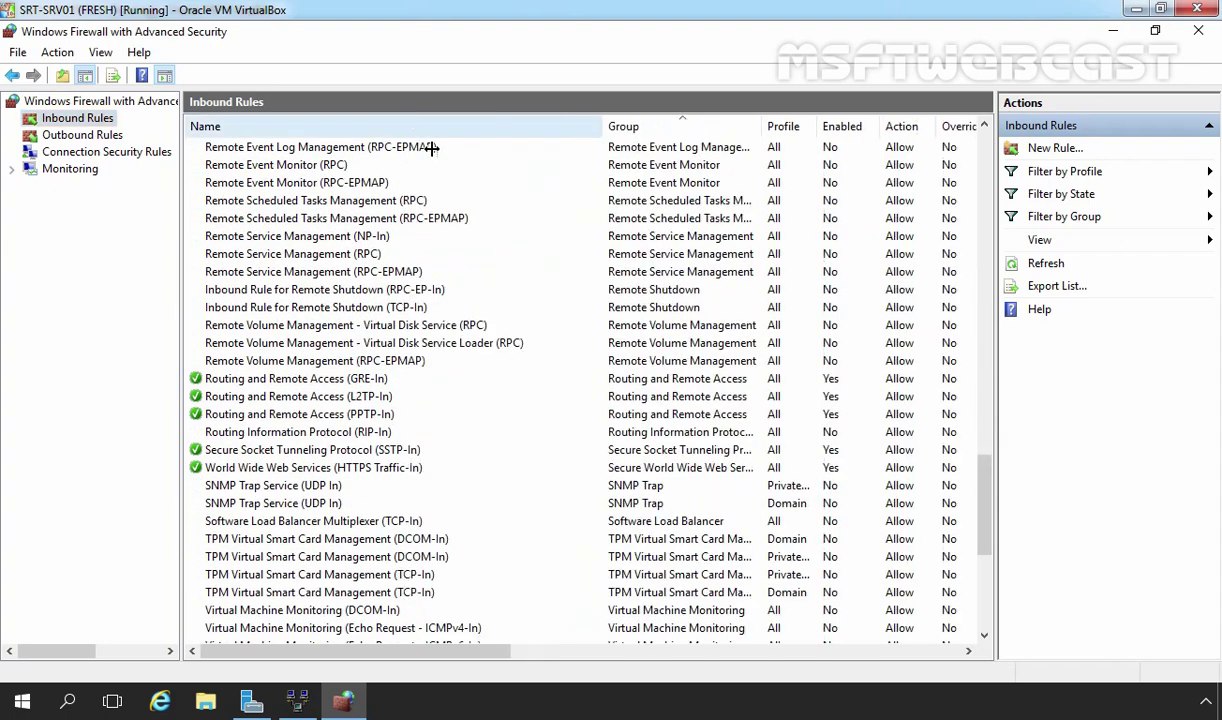
Step: Check the Routing and Remote Access PPTP-In (TCP 1723) and GRE-In rule protocol settings
click(224, 416)
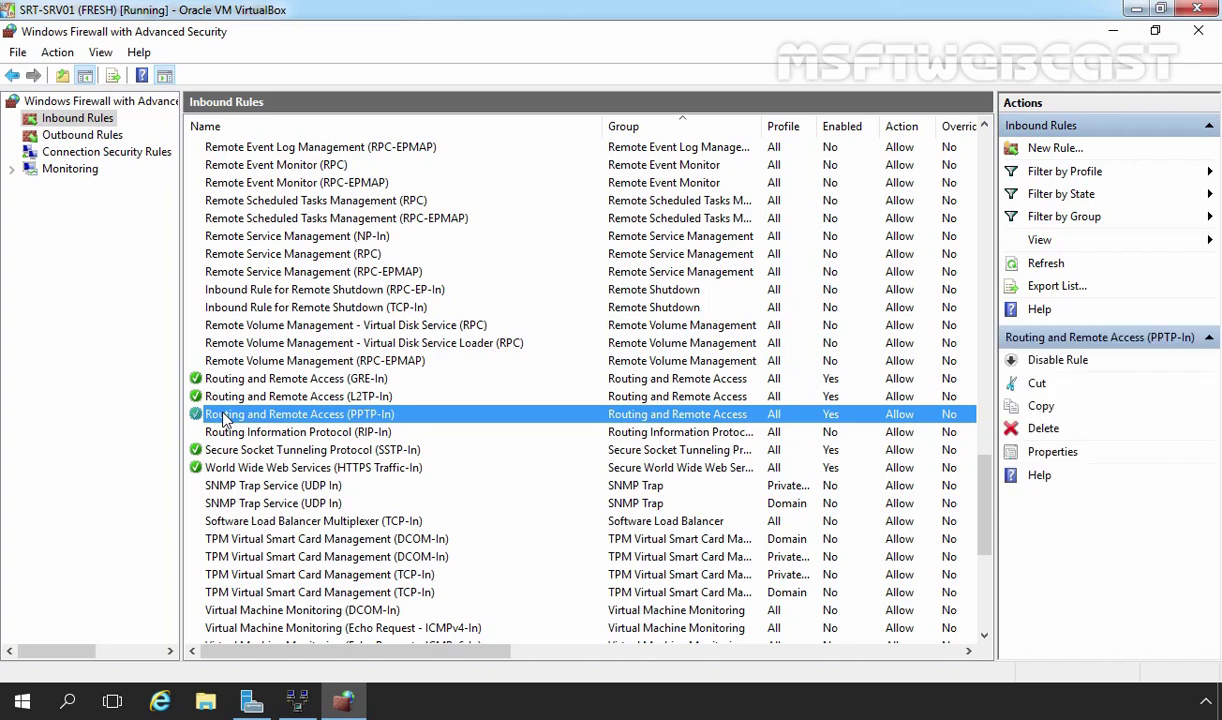
double_click(224, 416)
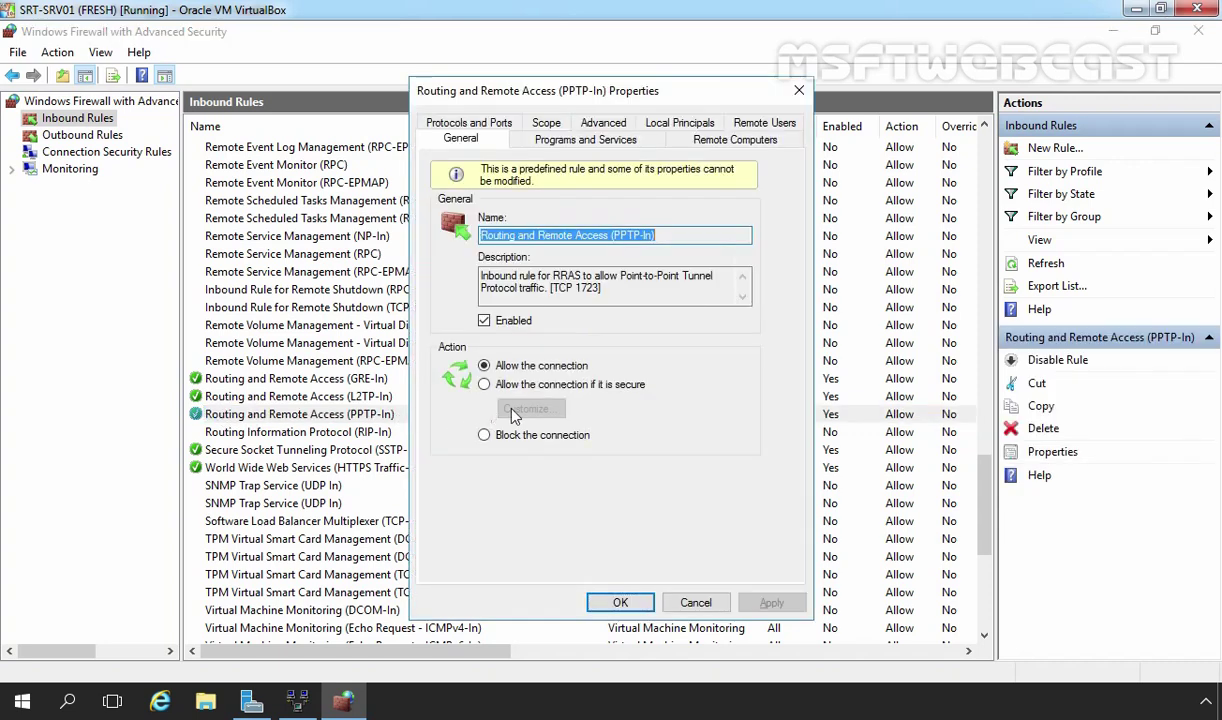
drag(575, 288, 600, 288)
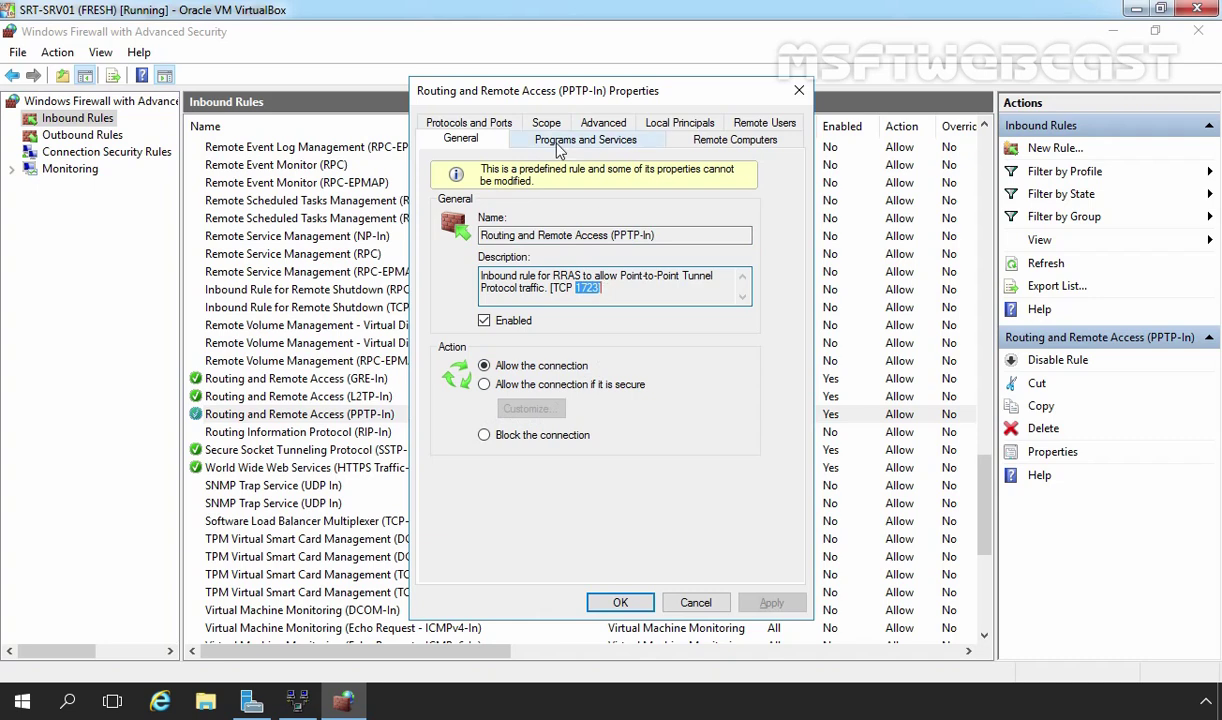
click(455, 122)
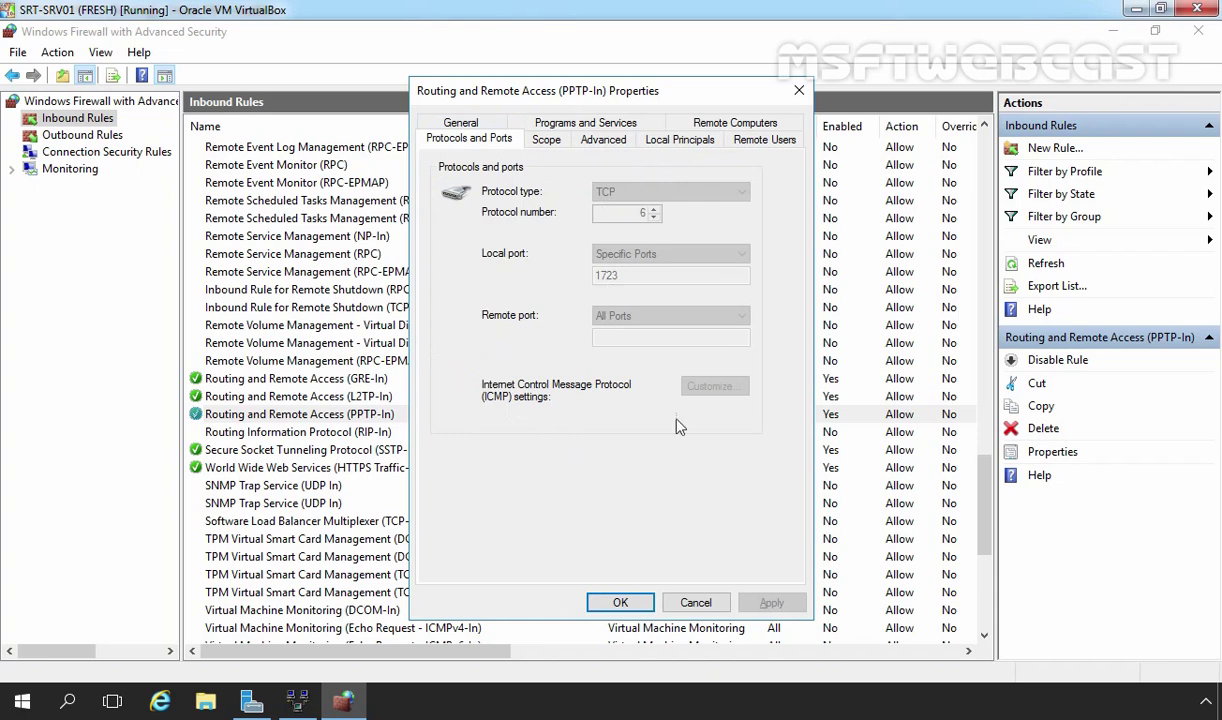
click(690, 605)
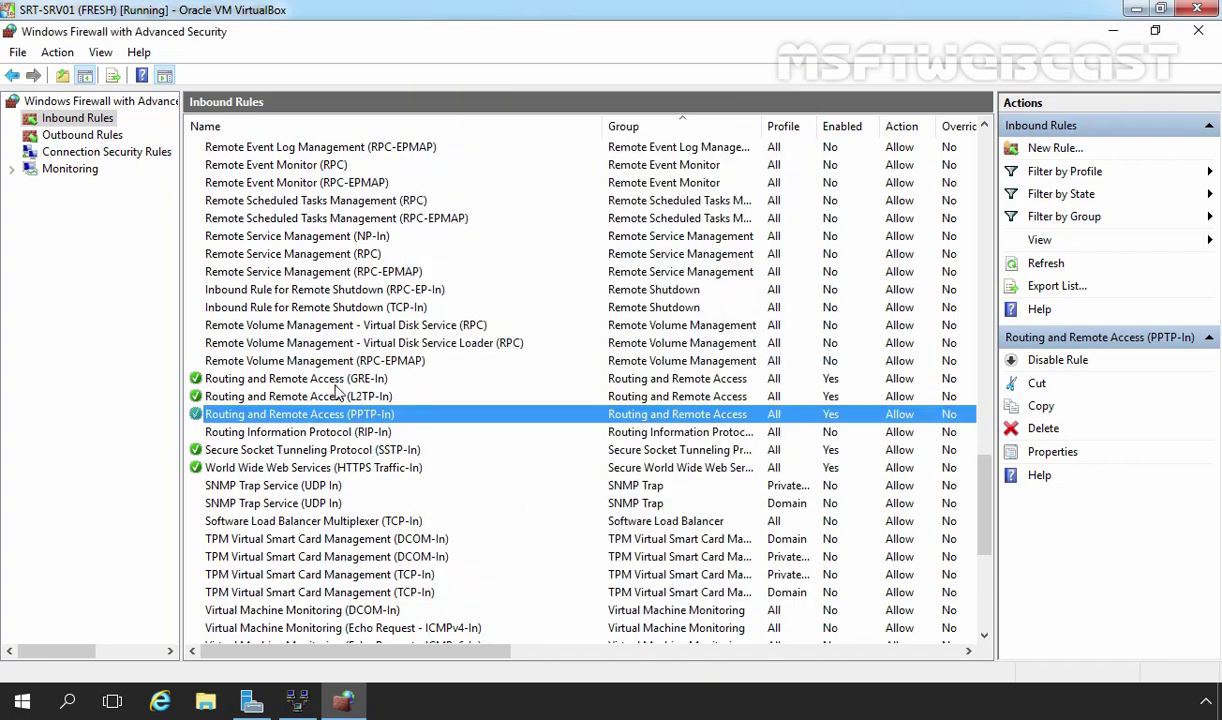
double_click(278, 385)
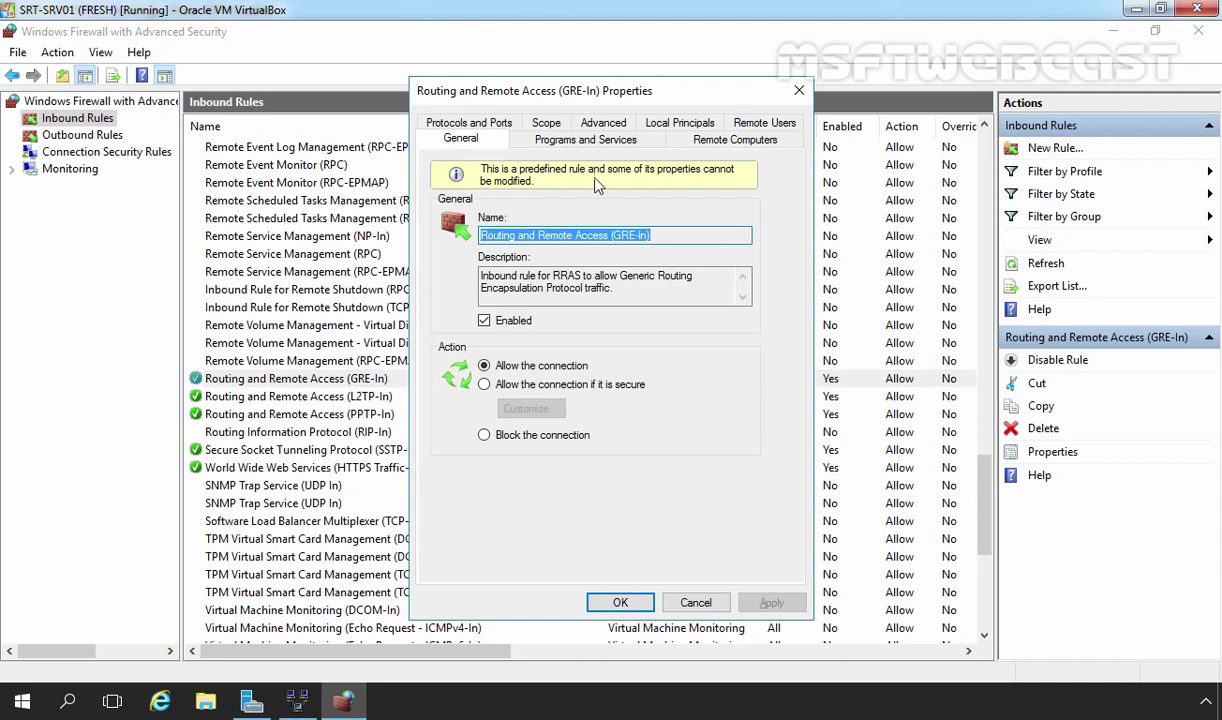
click(469, 122)
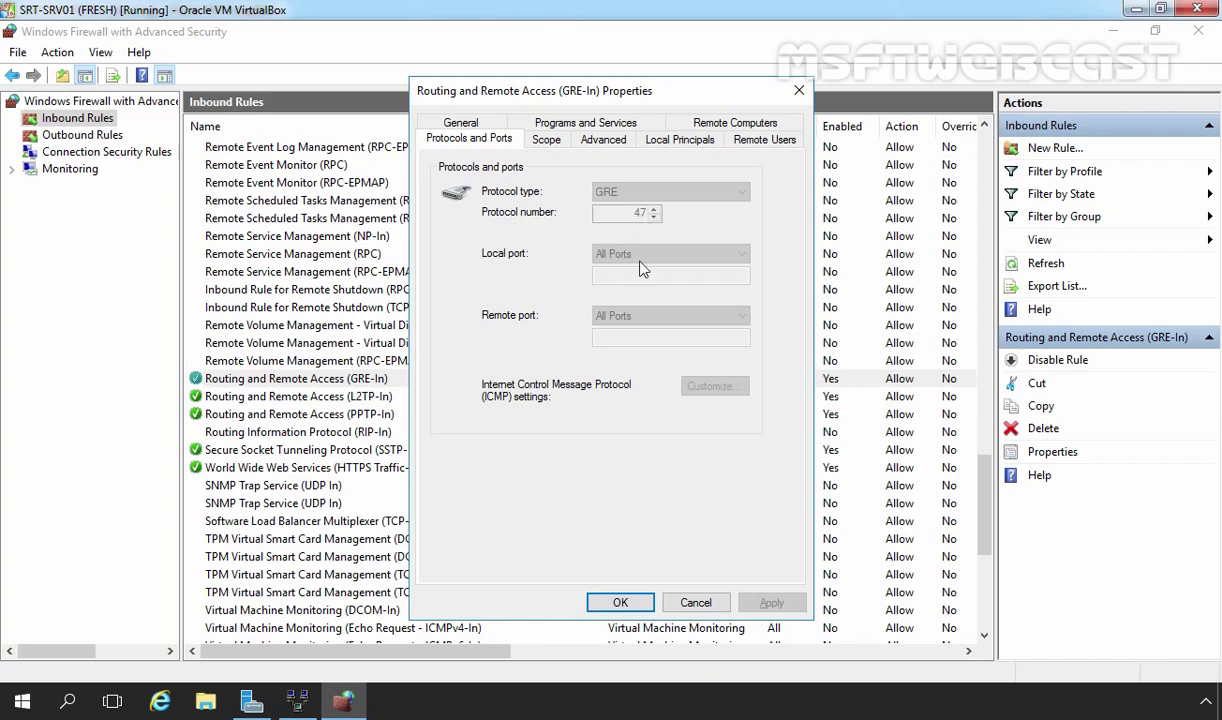
click(698, 602)
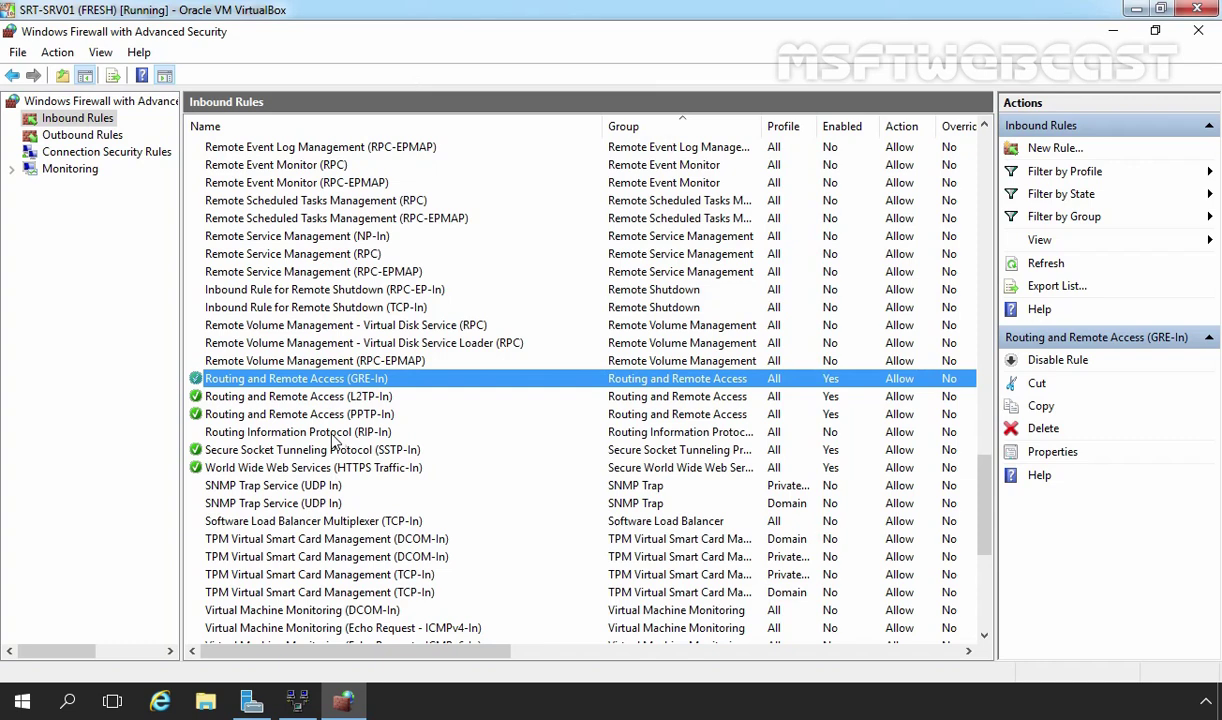
Step: Check the L2TP-In rule, confirming it uses UDP port 1701
double_click(280, 396)
click(510, 285)
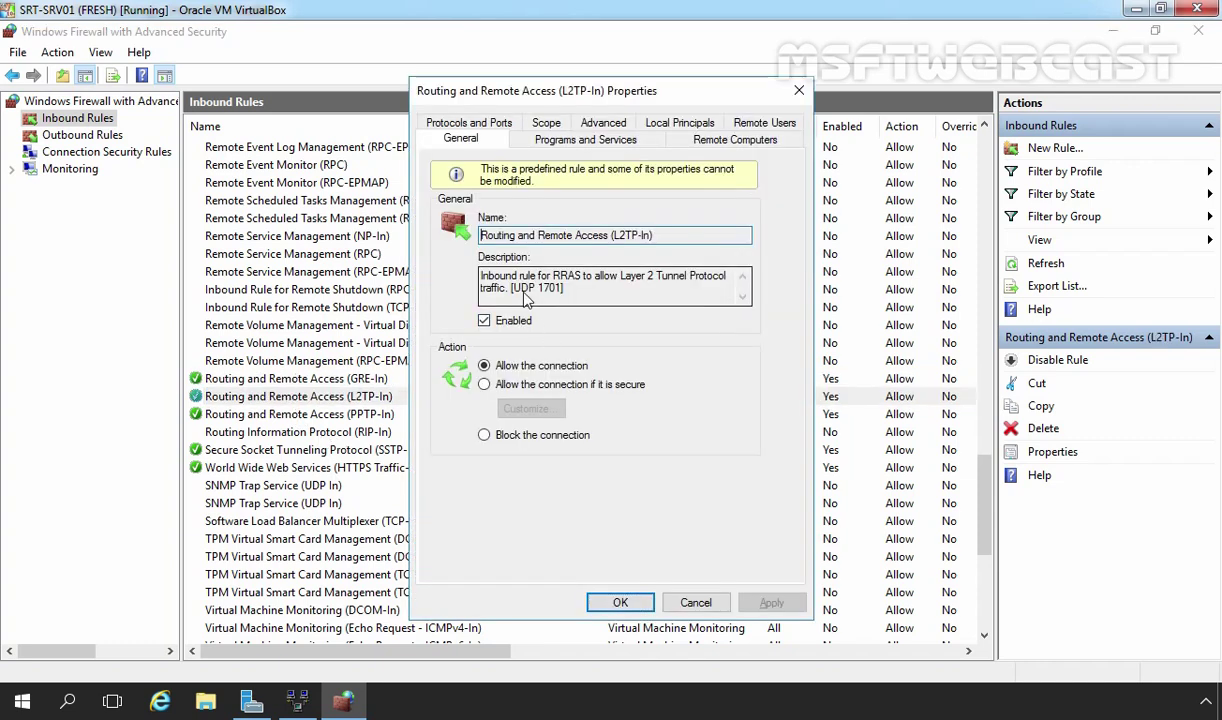
click(537, 289)
drag(537, 289, 573, 289)
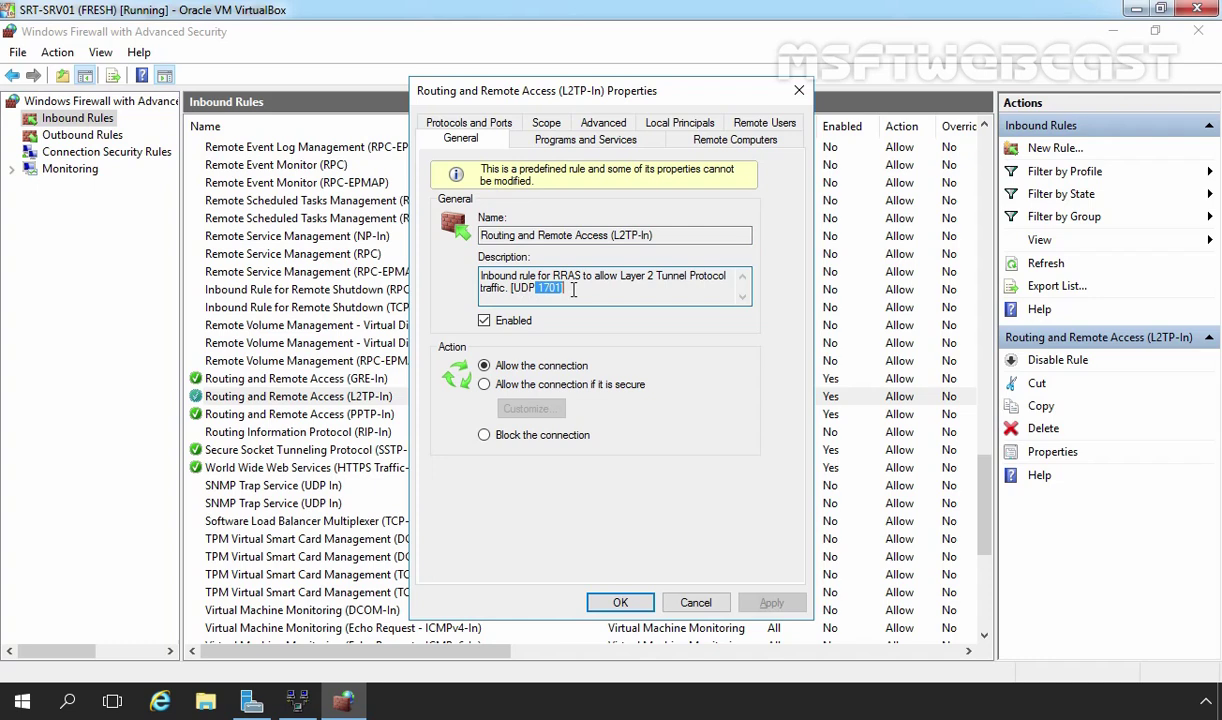
click(696, 602)
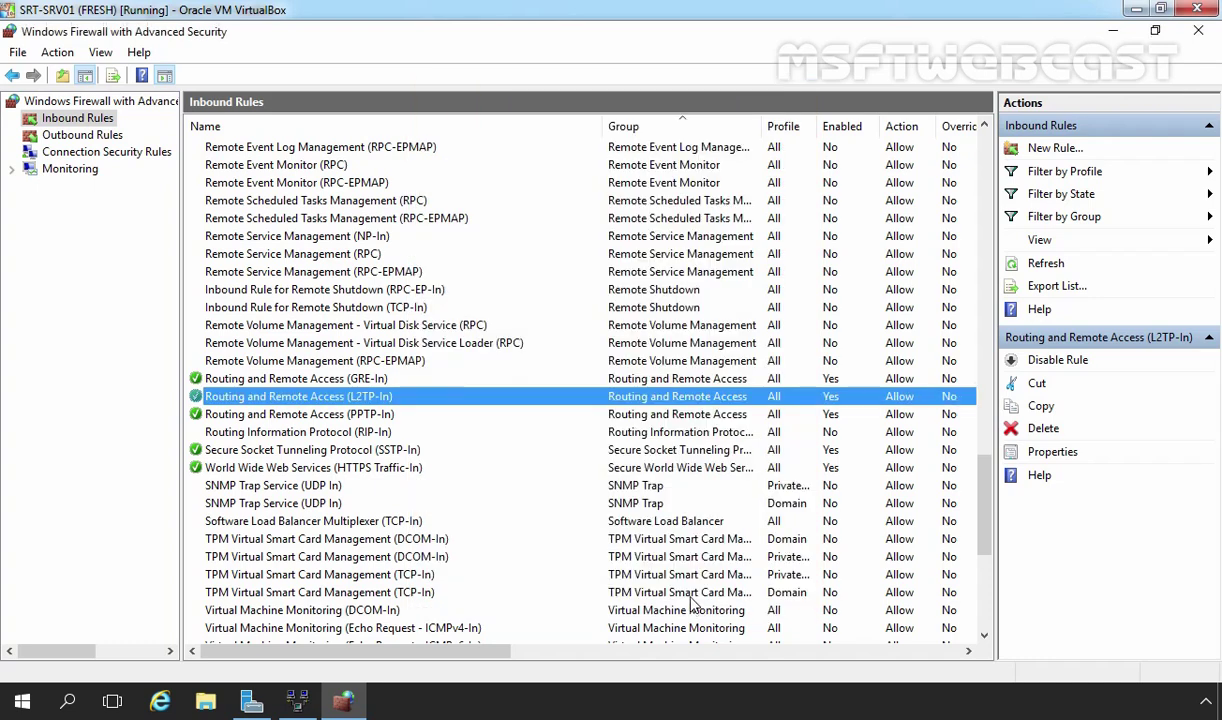
Step: Check the SSTP-In rule uses TCP 443, then close the firewall console
click(268, 450)
double_click(272, 452)
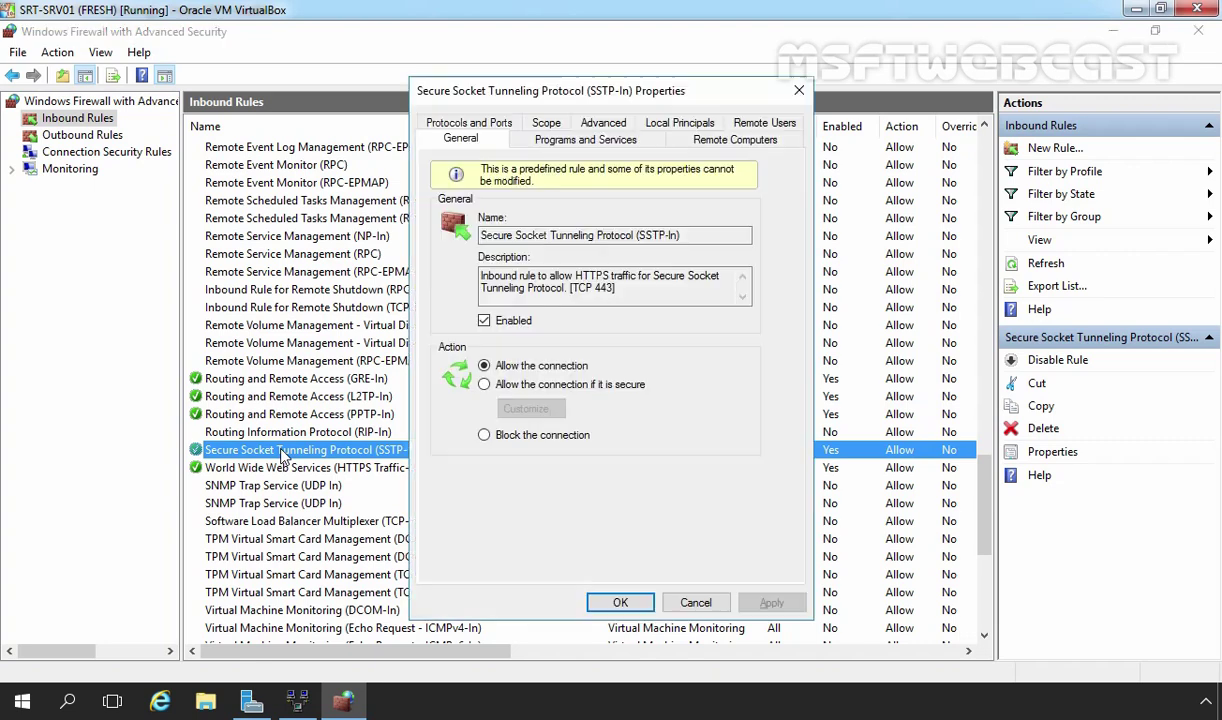
drag(568, 288, 625, 291)
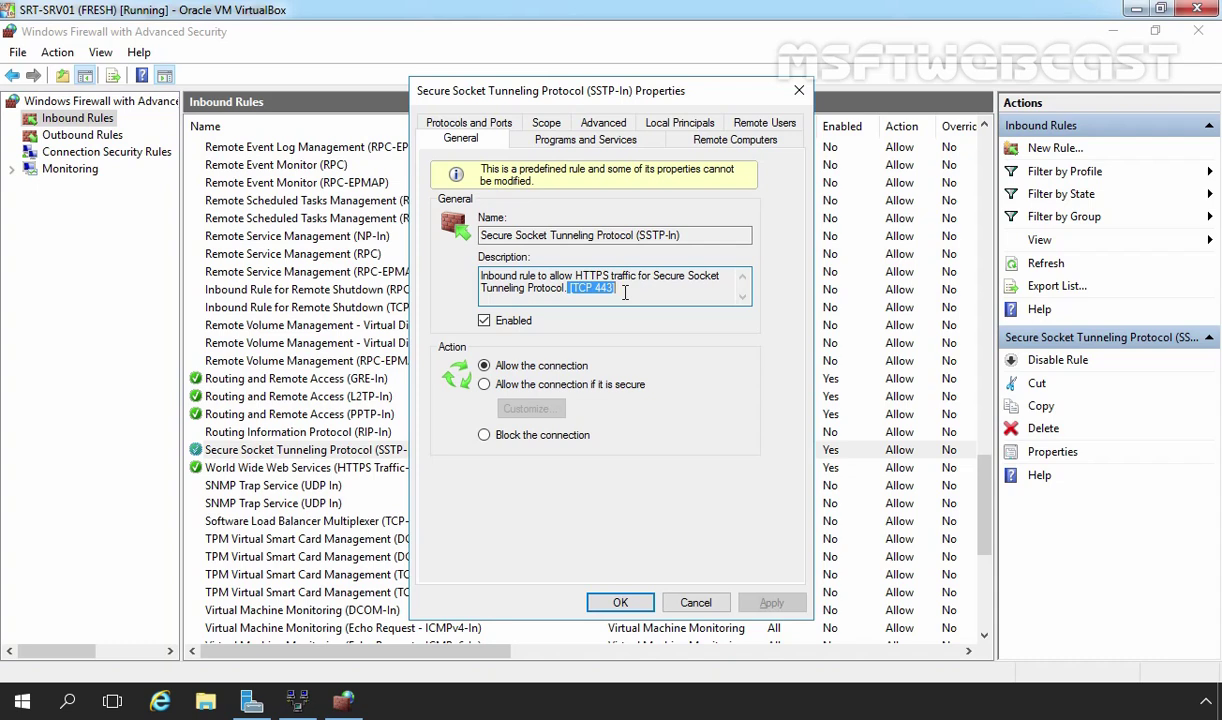
click(696, 602)
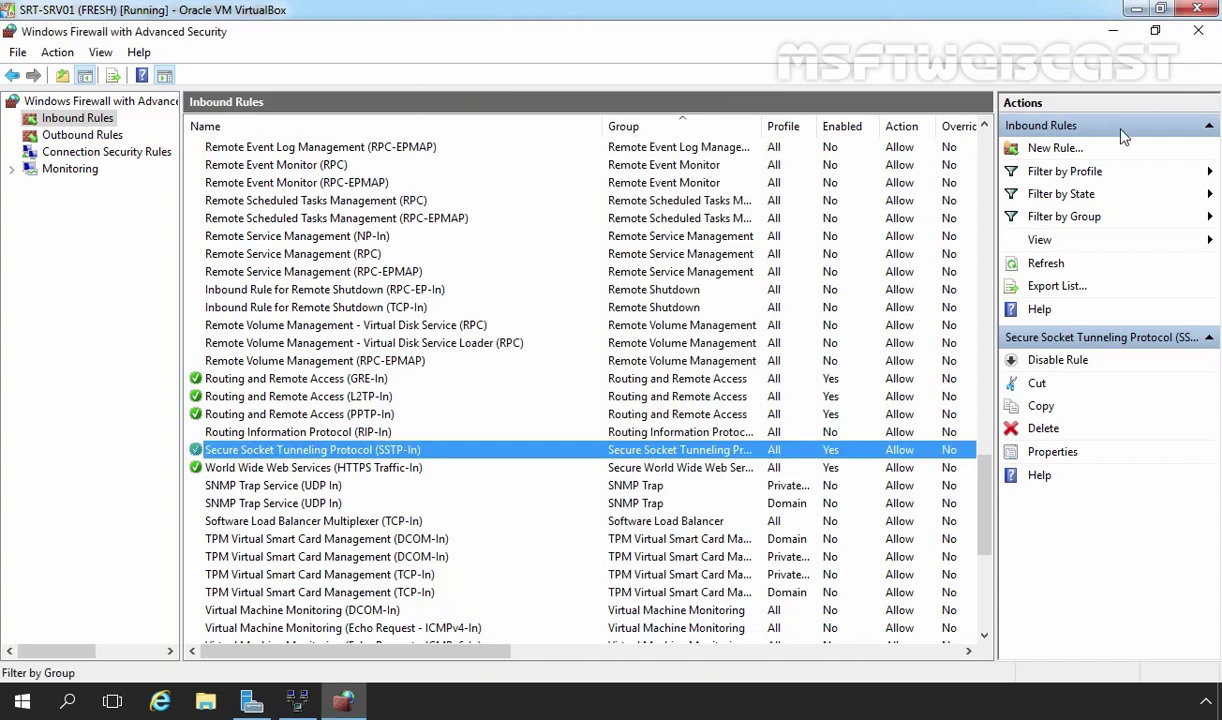
click(1198, 34)
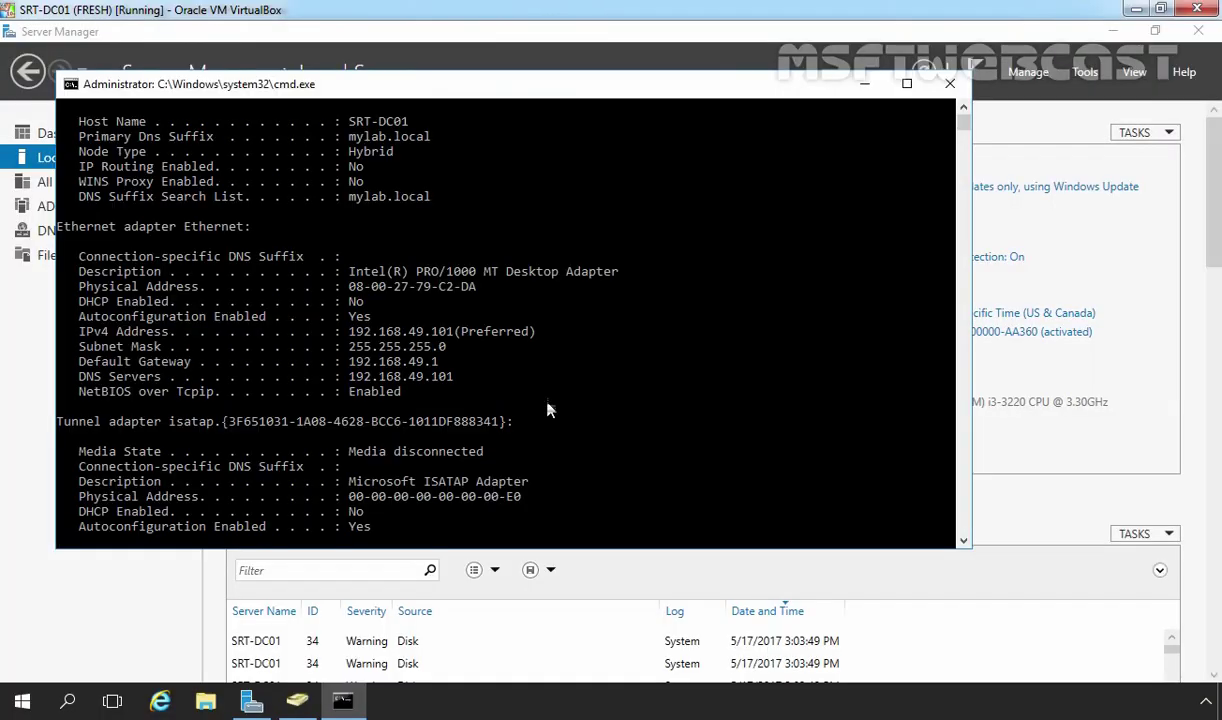
Step: Start a new user account in the Users container of Active Directory Users and Computers
click(297, 698)
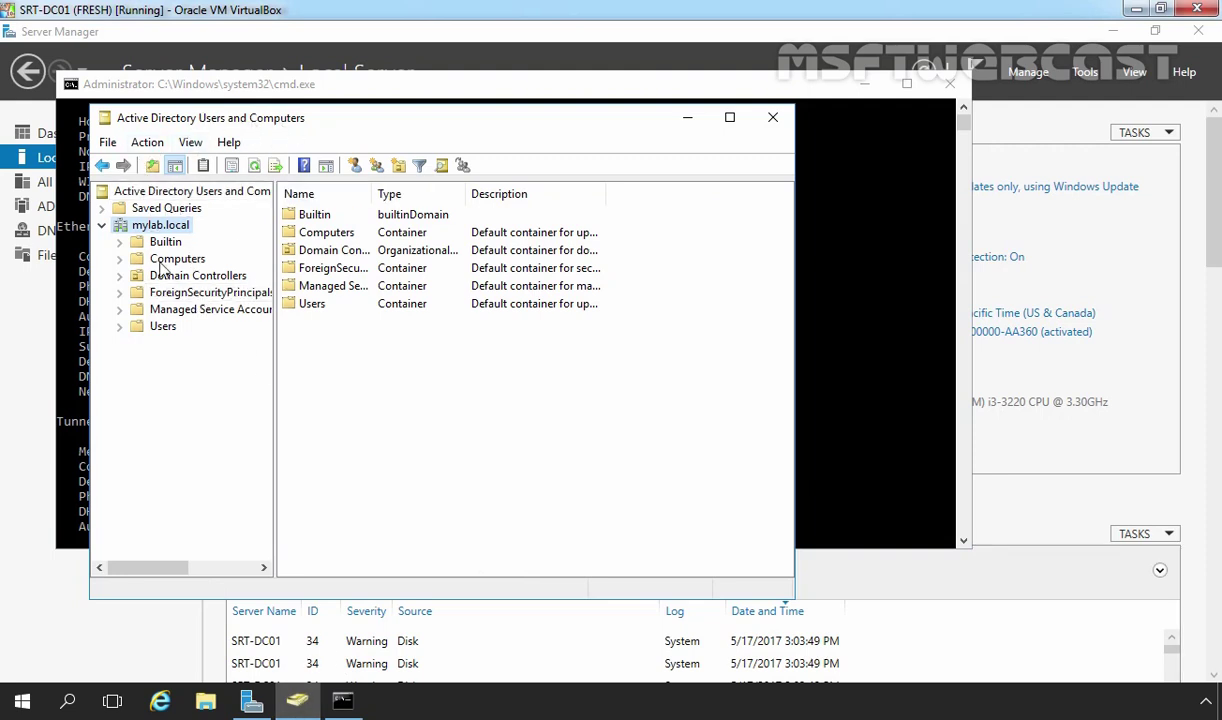
click(163, 327)
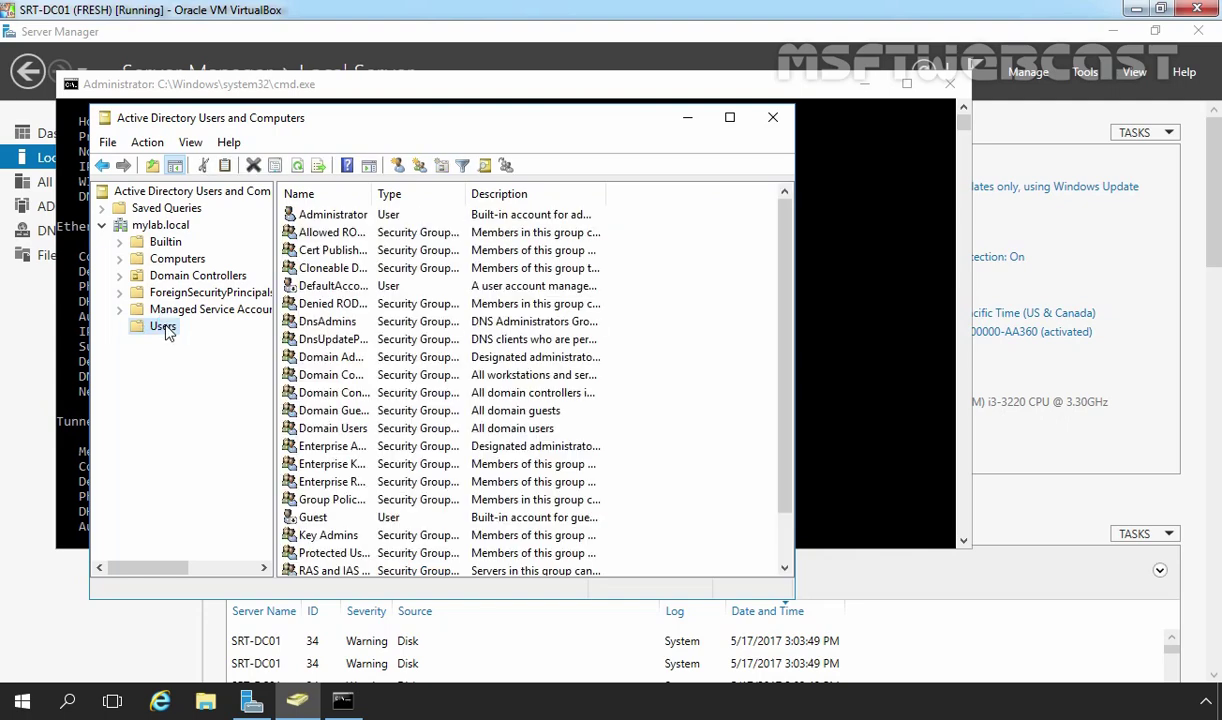
right_click(166, 330)
mouse_move(215, 388)
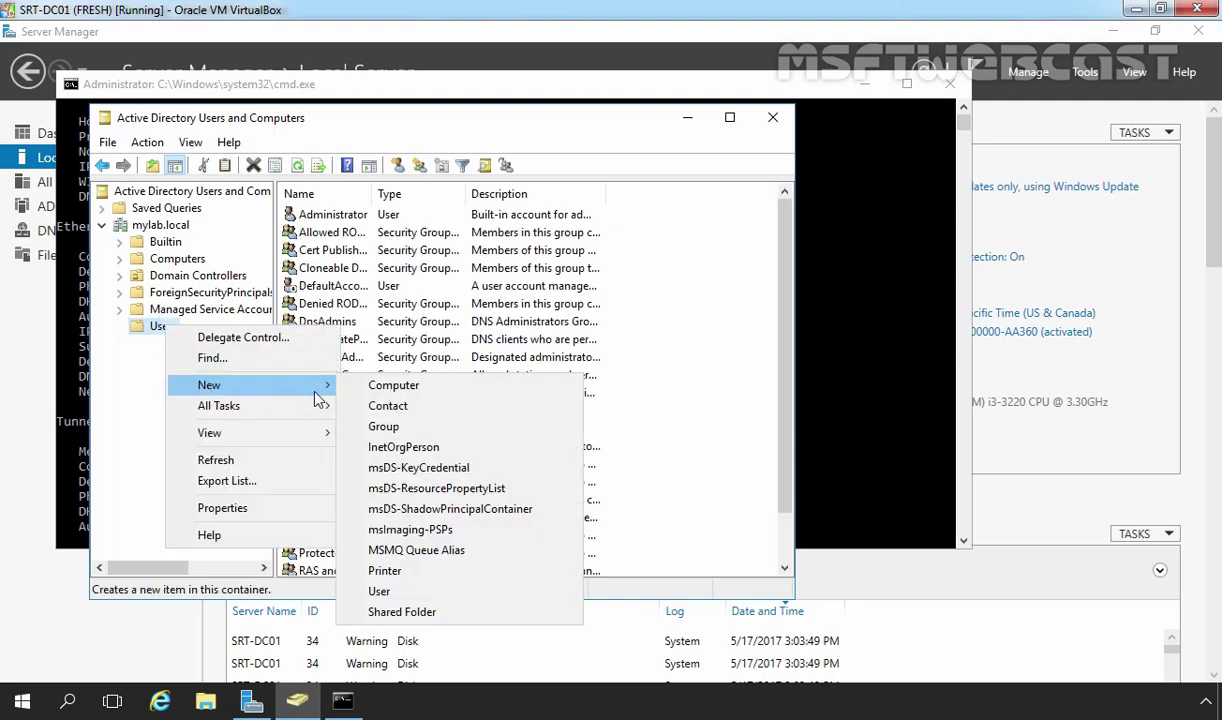
click(381, 591)
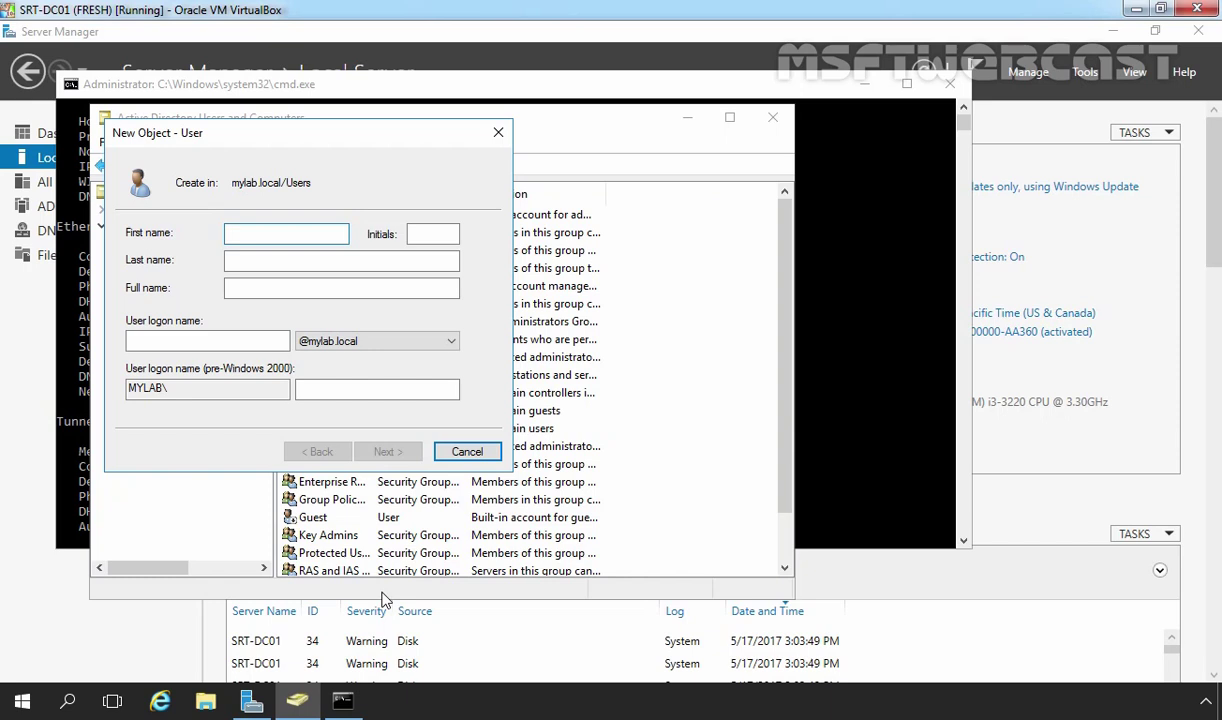
Step: Enter first name 'vpn', last name 'user1' and logon name 'user1' for the new user
text(vpn)
key(Tab)
key(Tab)
text(user1)
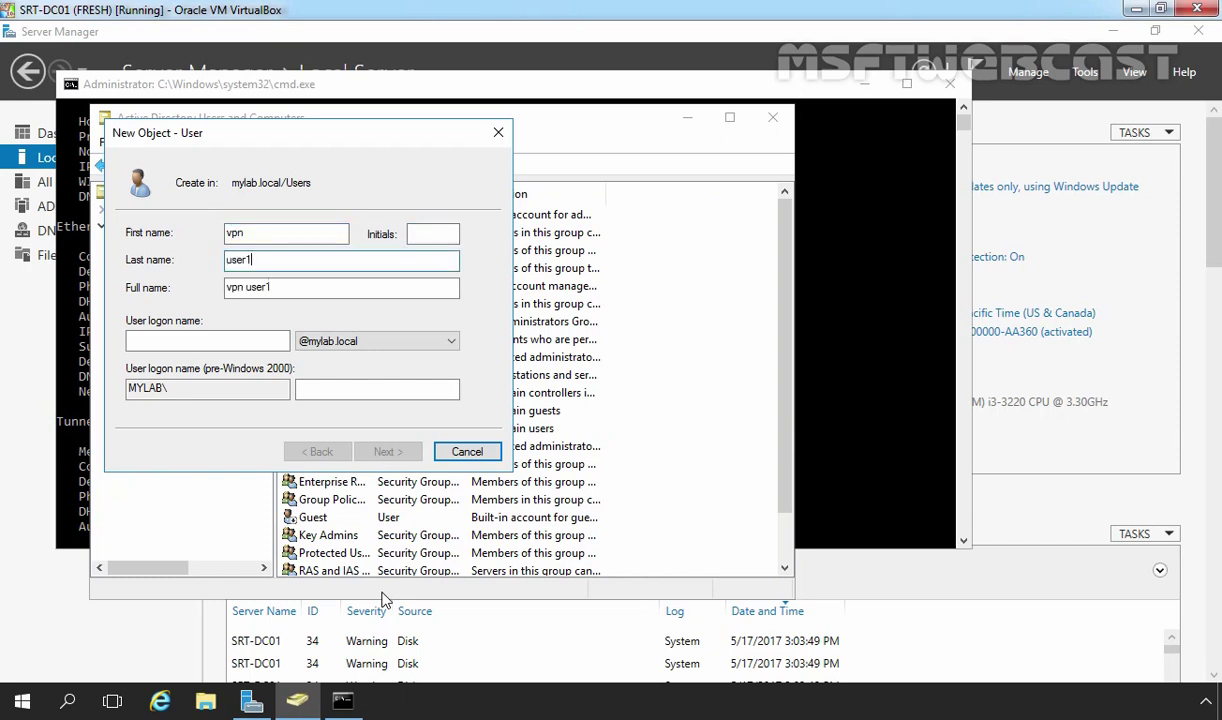
key(Tab)
key(Tab)
text(user1)
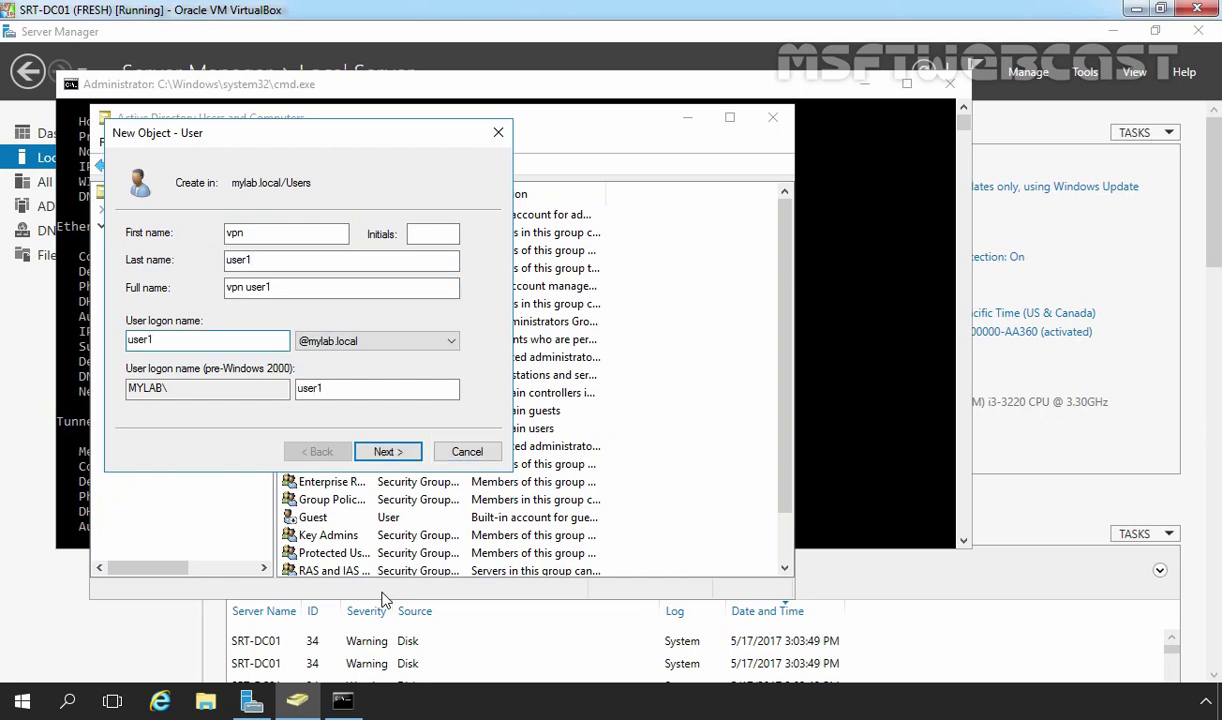
key(Return)
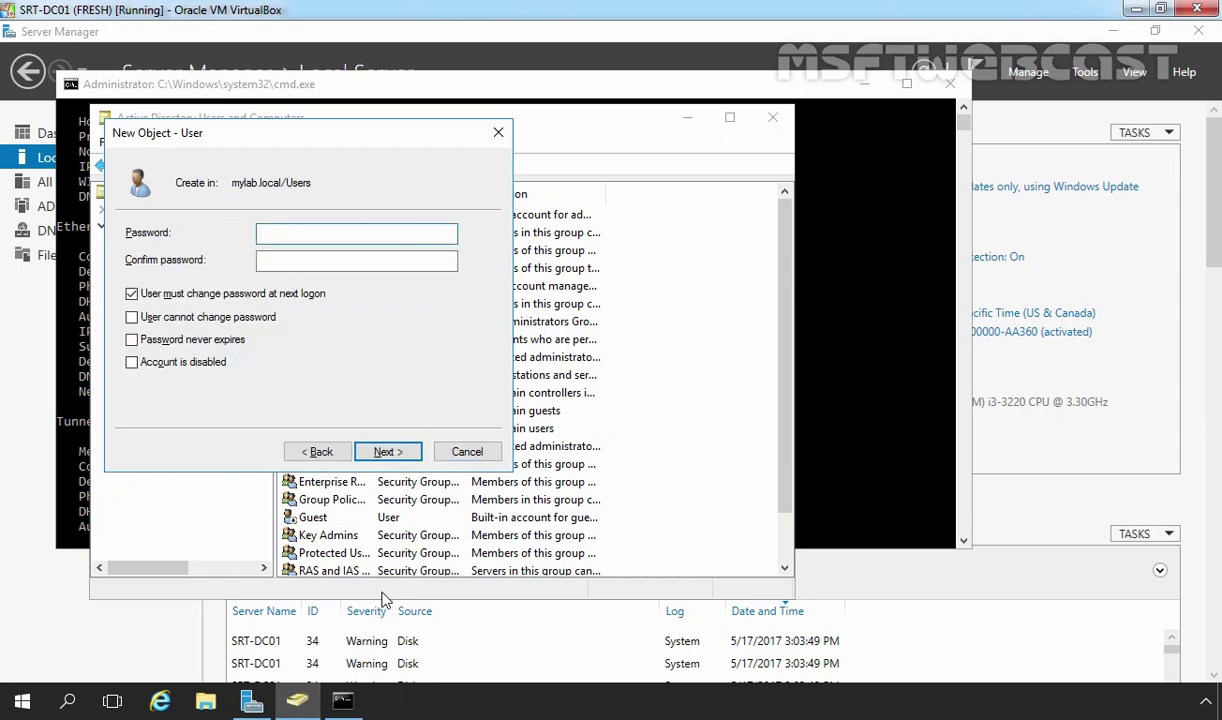
Step: Set the account password without forcing a change at next logon, and create the user
key(Tab)
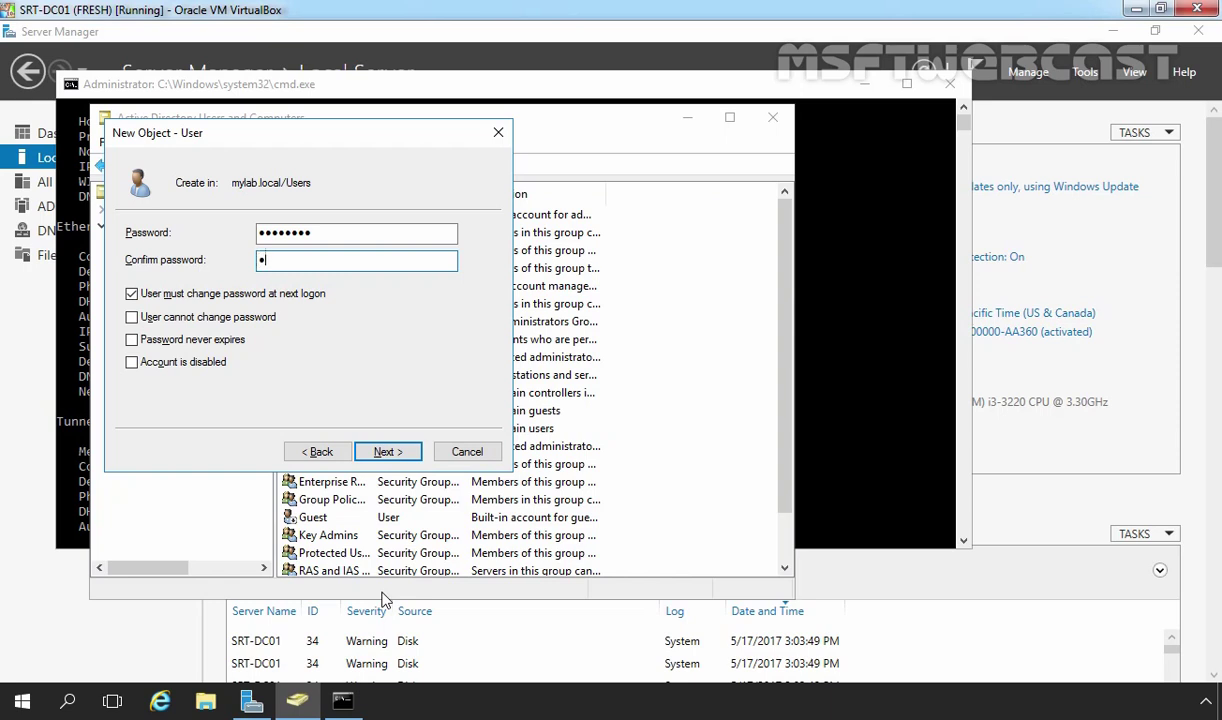
click(146, 293)
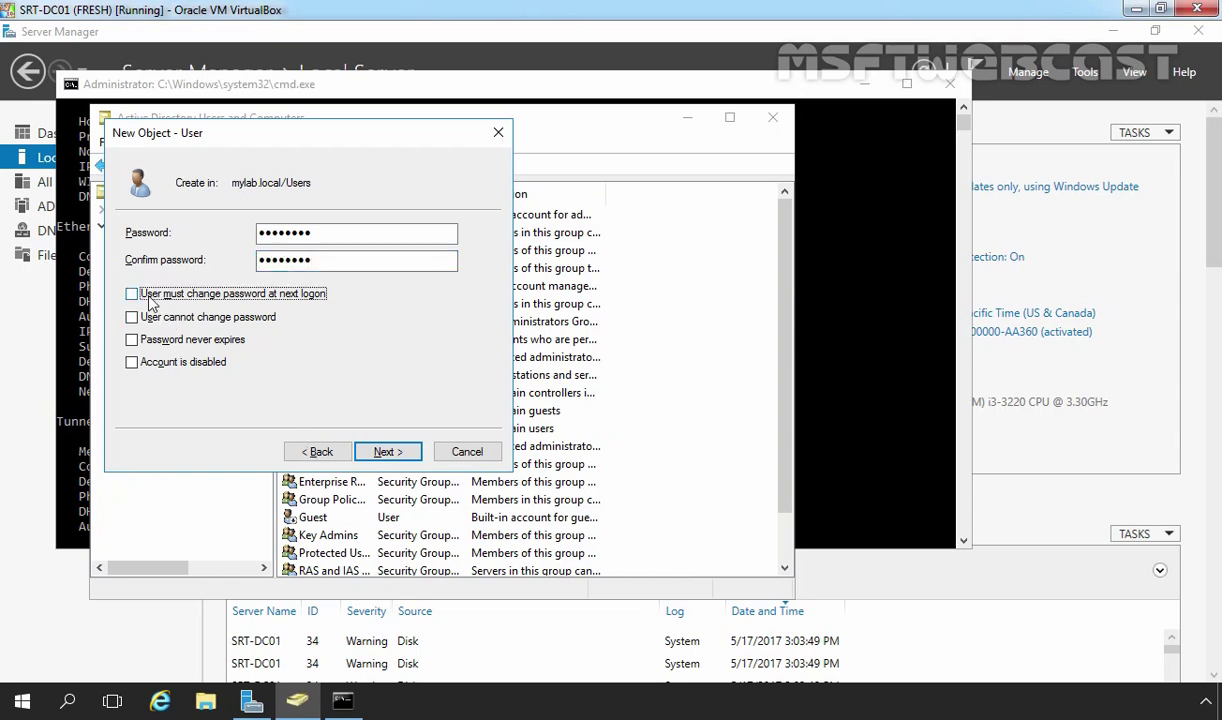
click(385, 453)
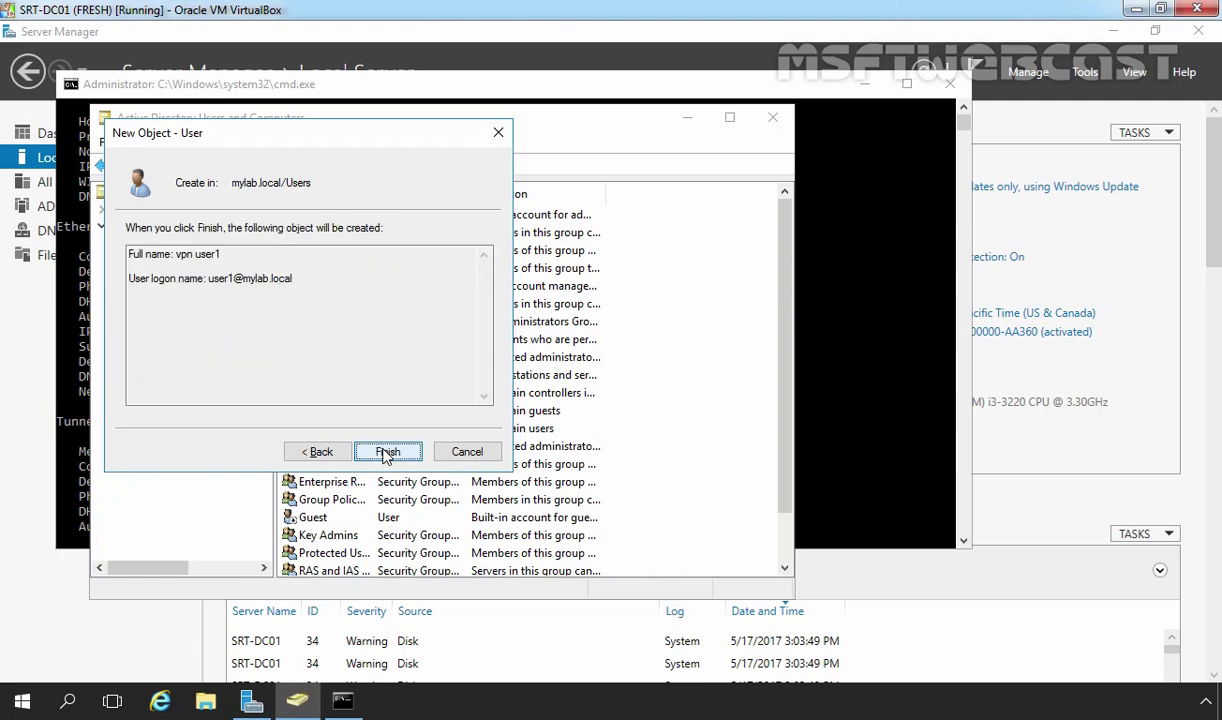
click(386, 452)
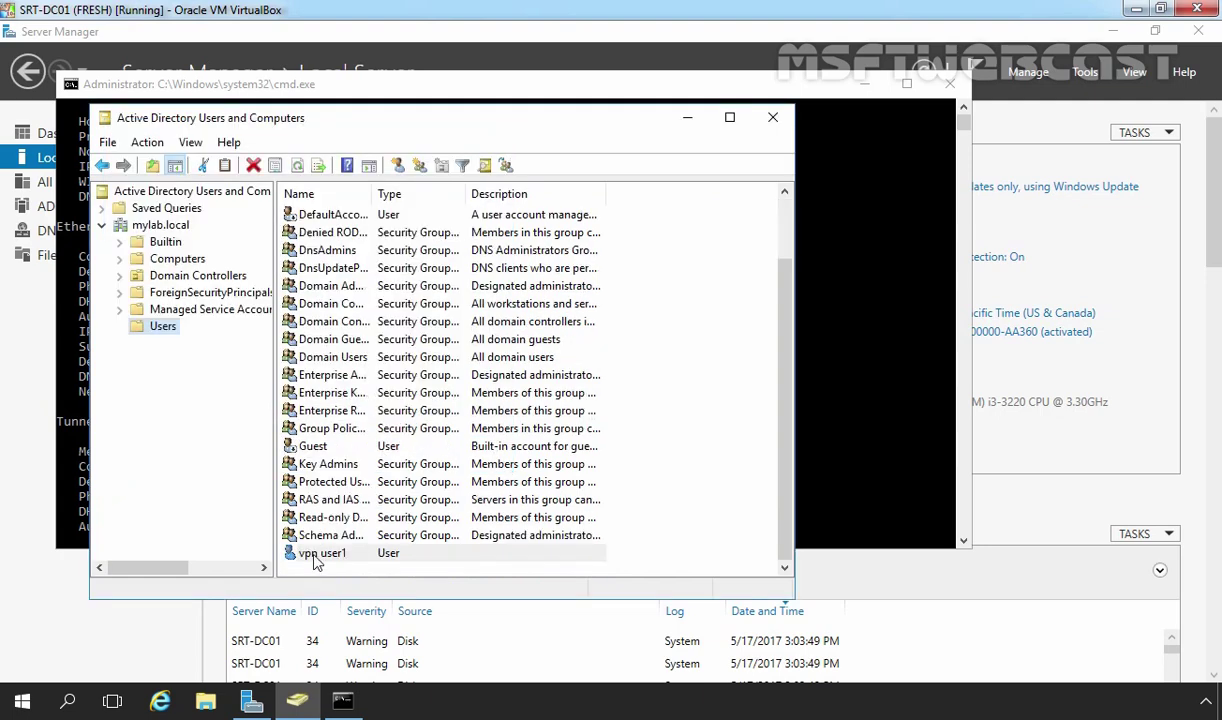
Step: Set vpn user1's Dial-in network access permission to Allow access and apply it
click(316, 556)
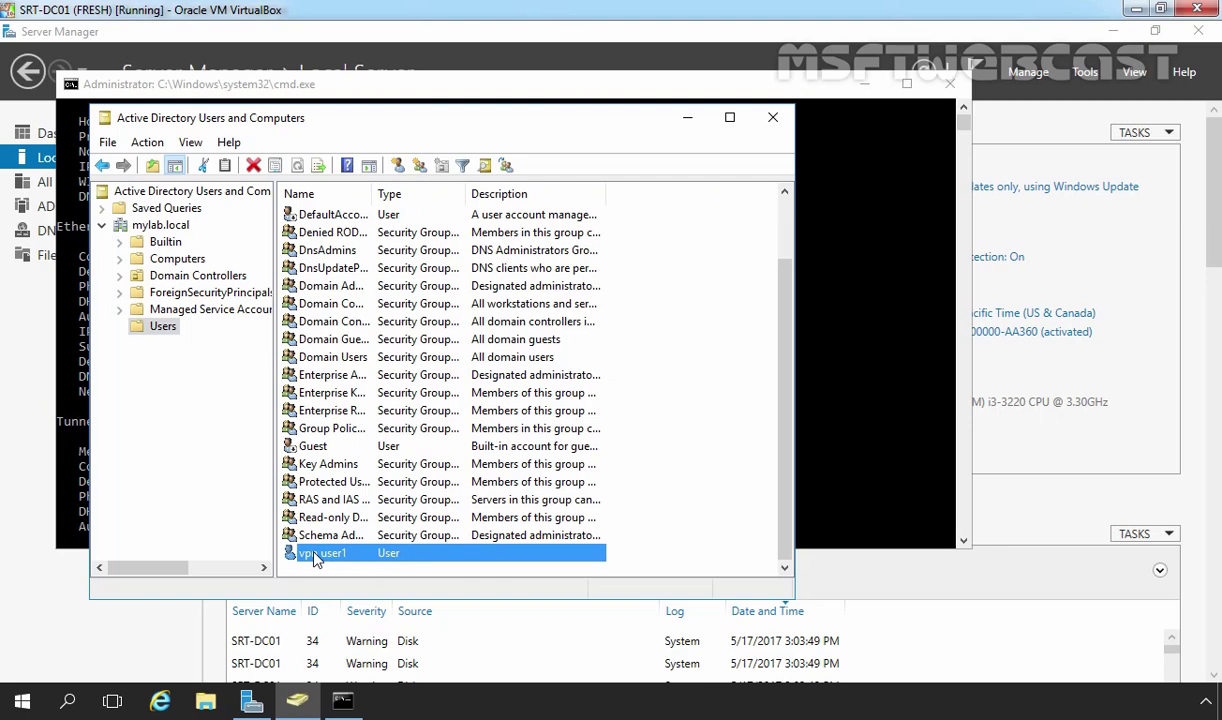
double_click(316, 556)
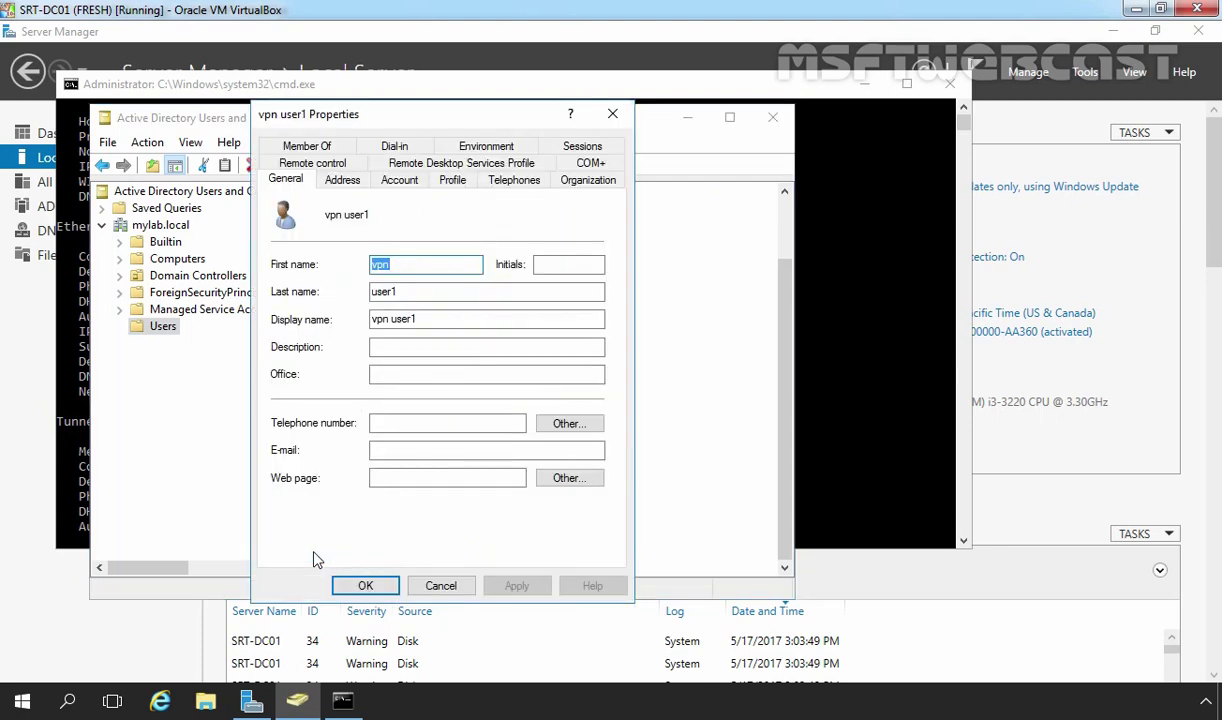
click(392, 148)
click(296, 230)
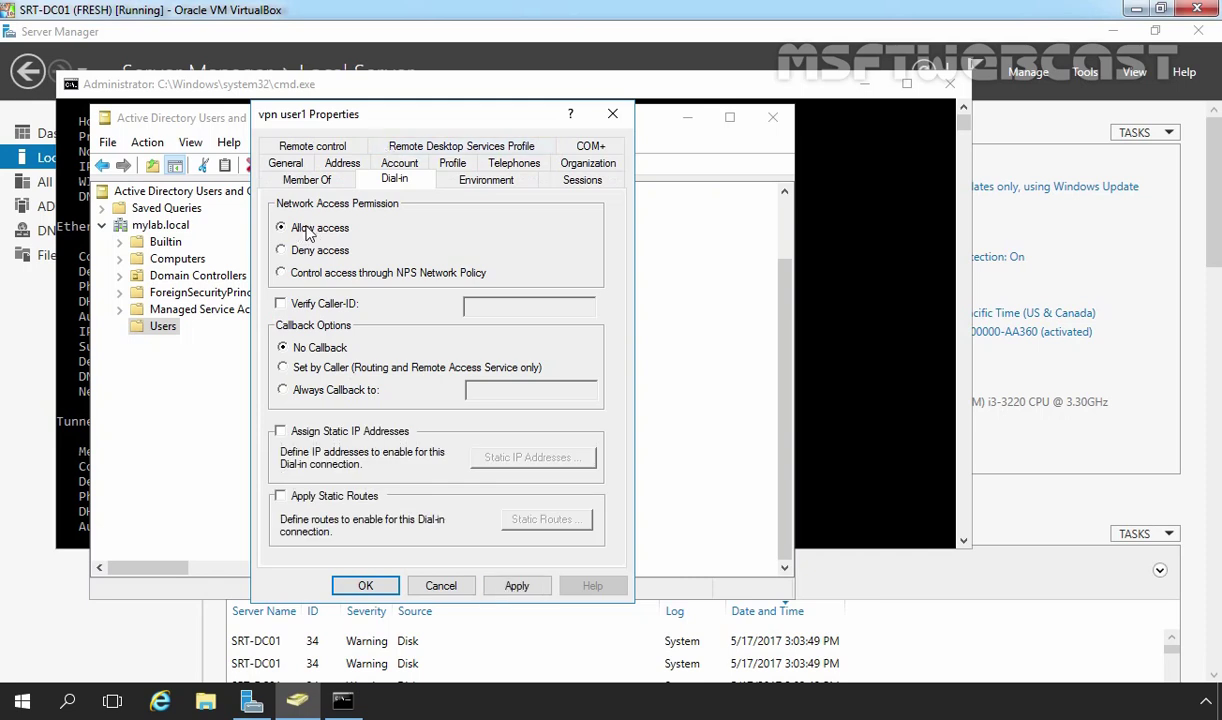
click(518, 586)
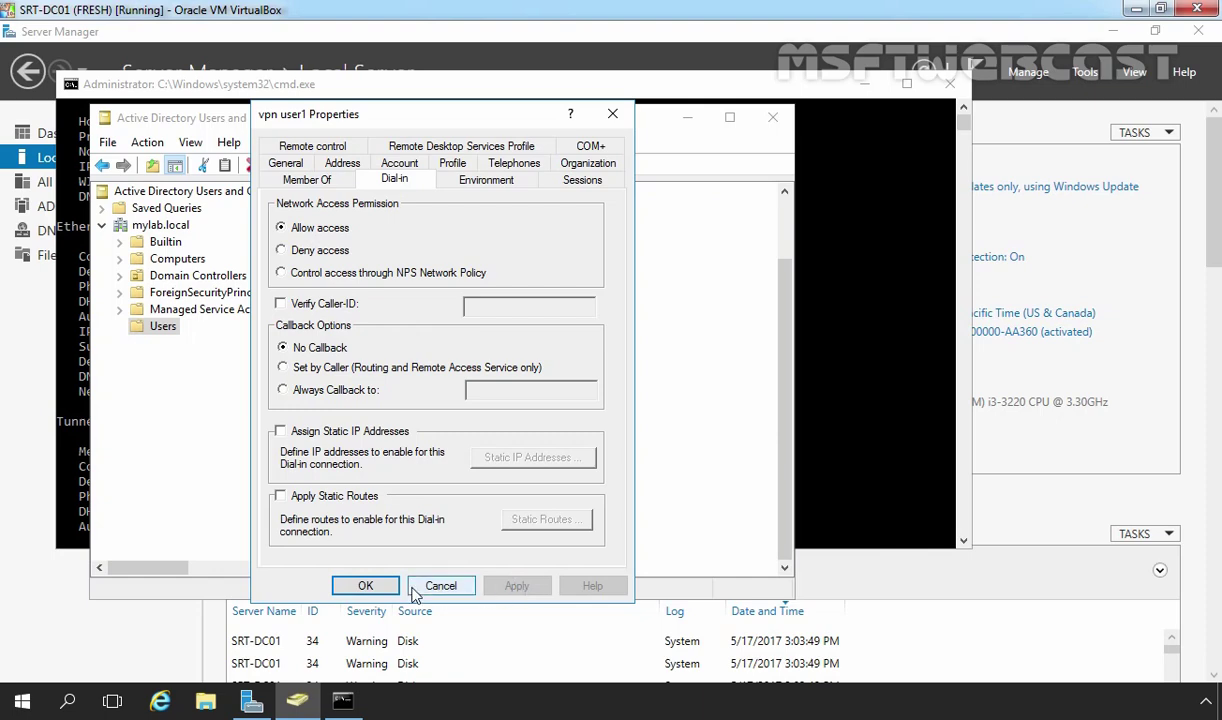
click(363, 586)
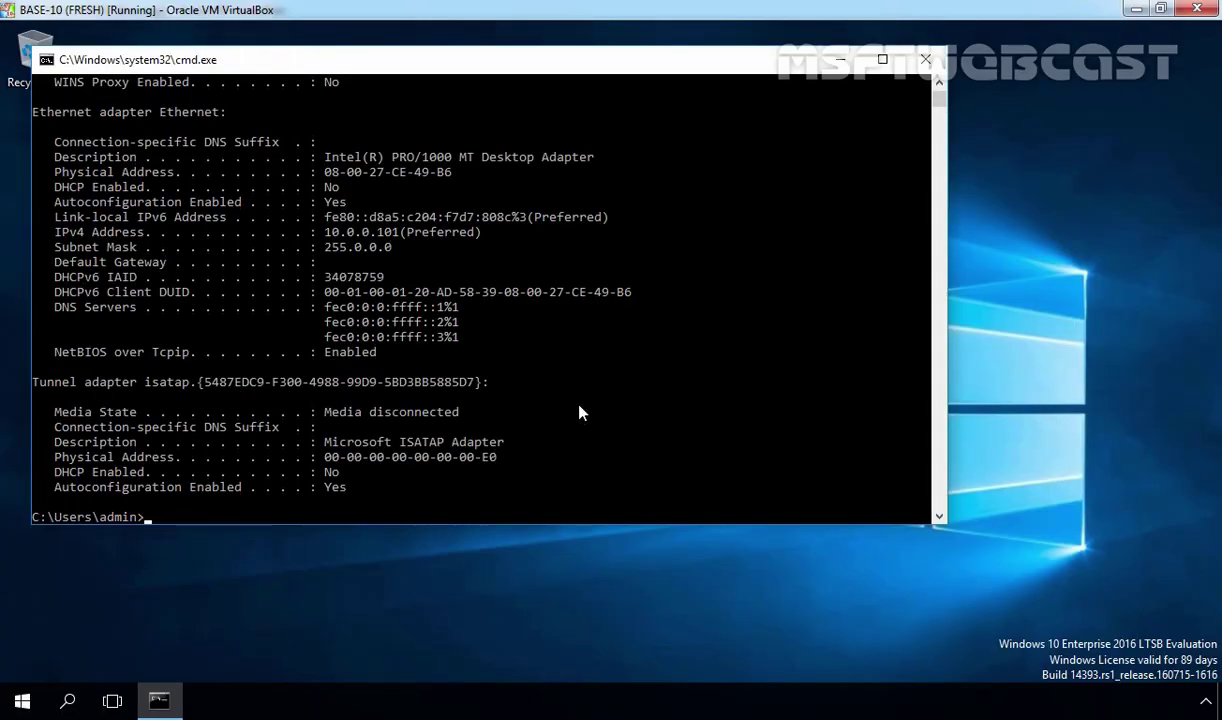
Step: Close the cmd.exe window on the BASE-10 client
click(925, 59)
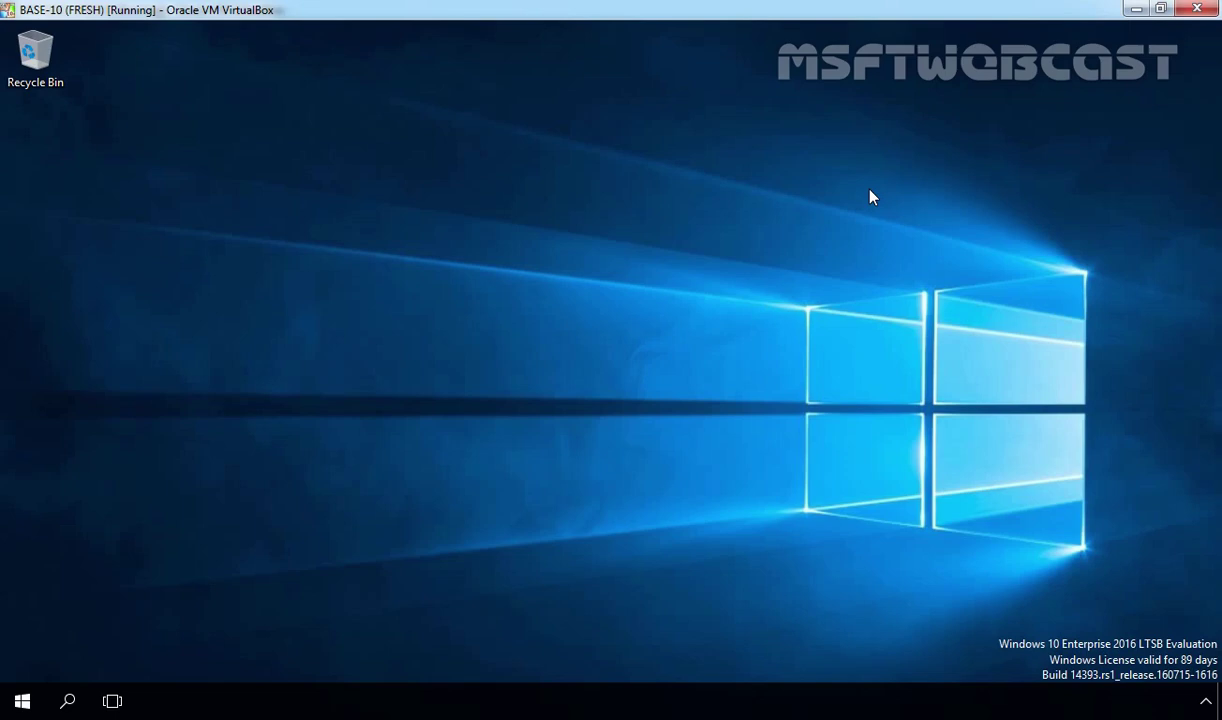
Step: Start adding a VPN connection in Network & Internet > VPN using the Windows (built-in) provider
click(22, 700)
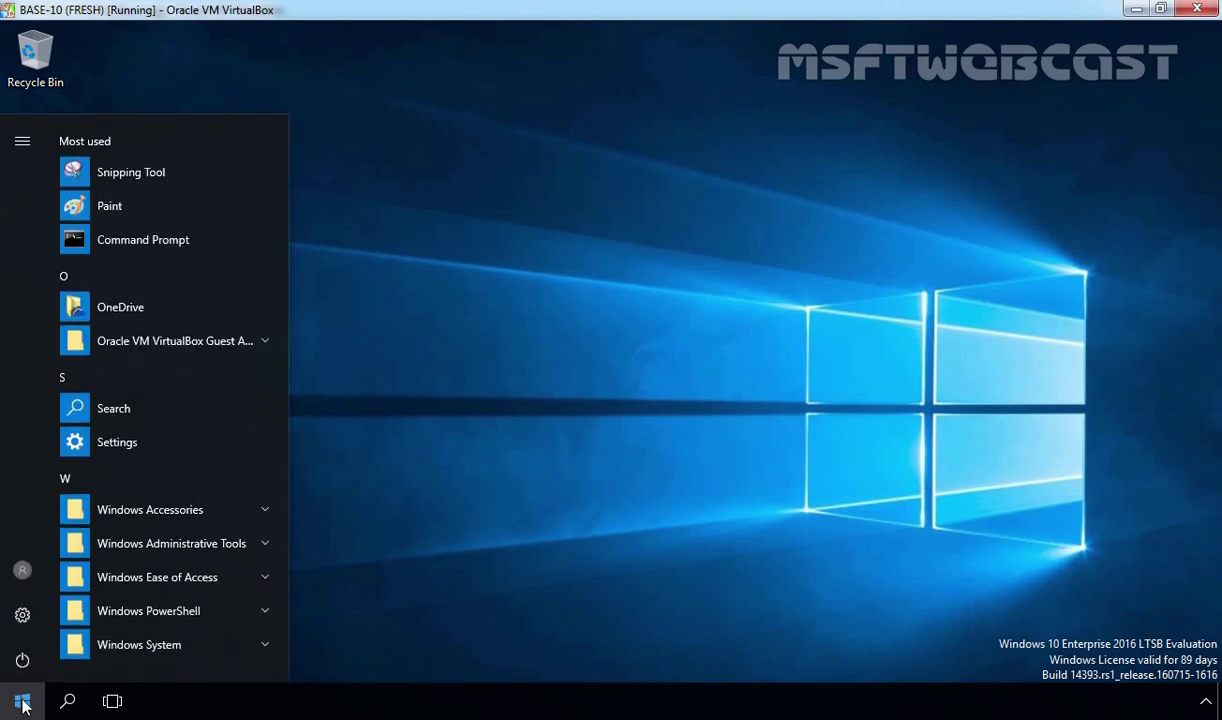
click(22, 614)
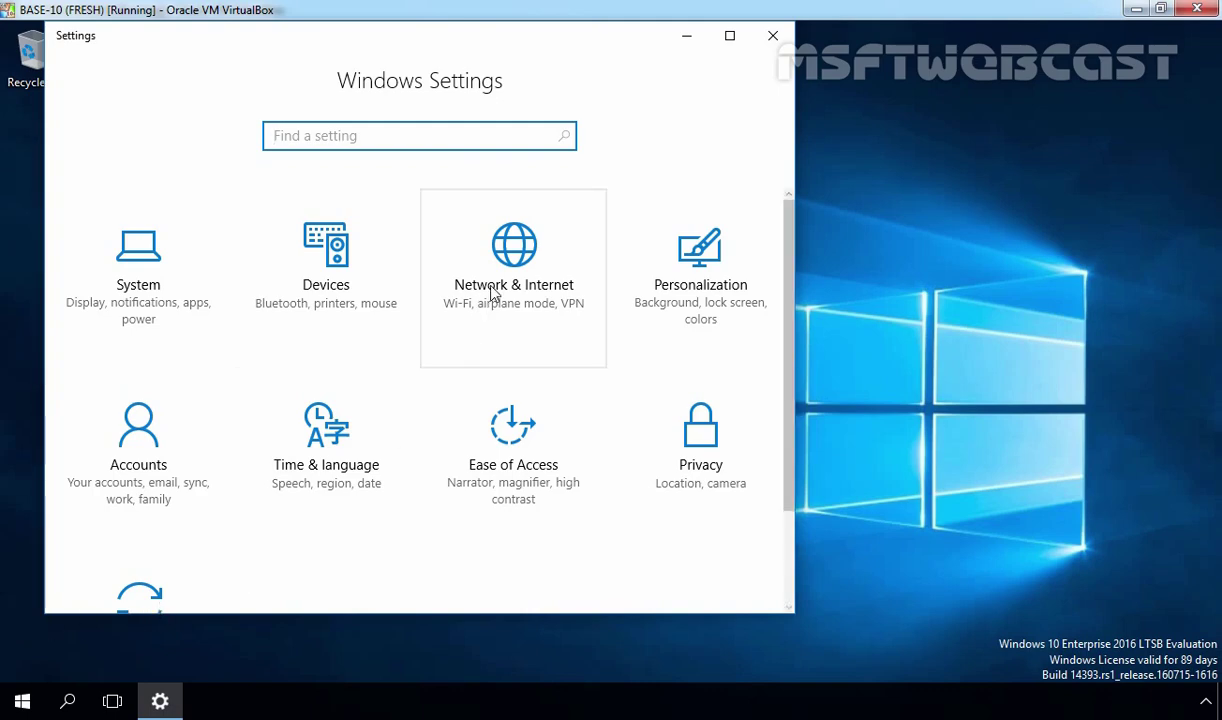
click(493, 291)
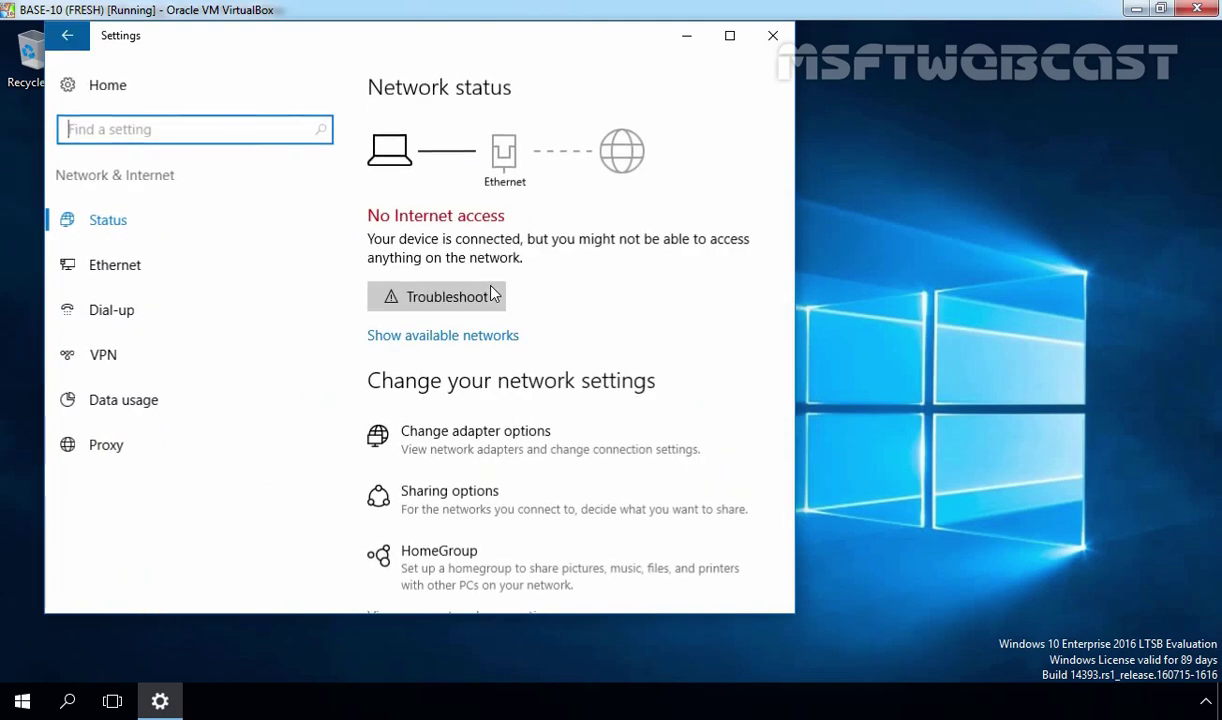
click(90, 357)
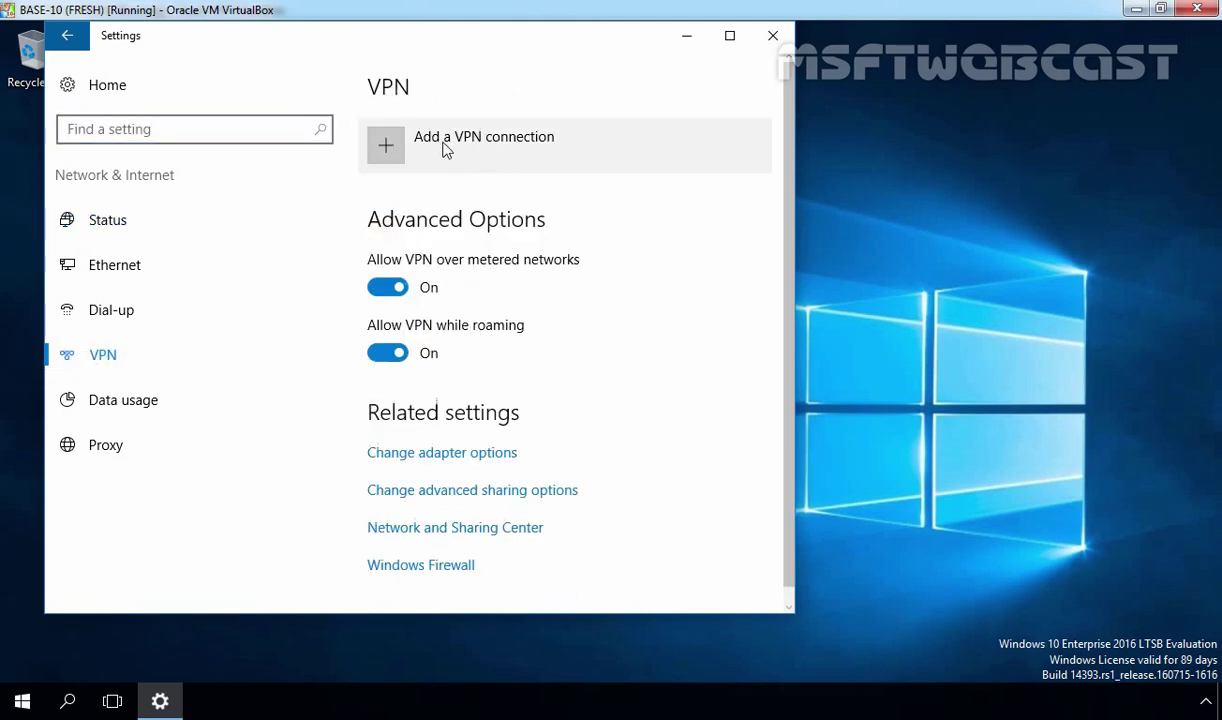
click(448, 150)
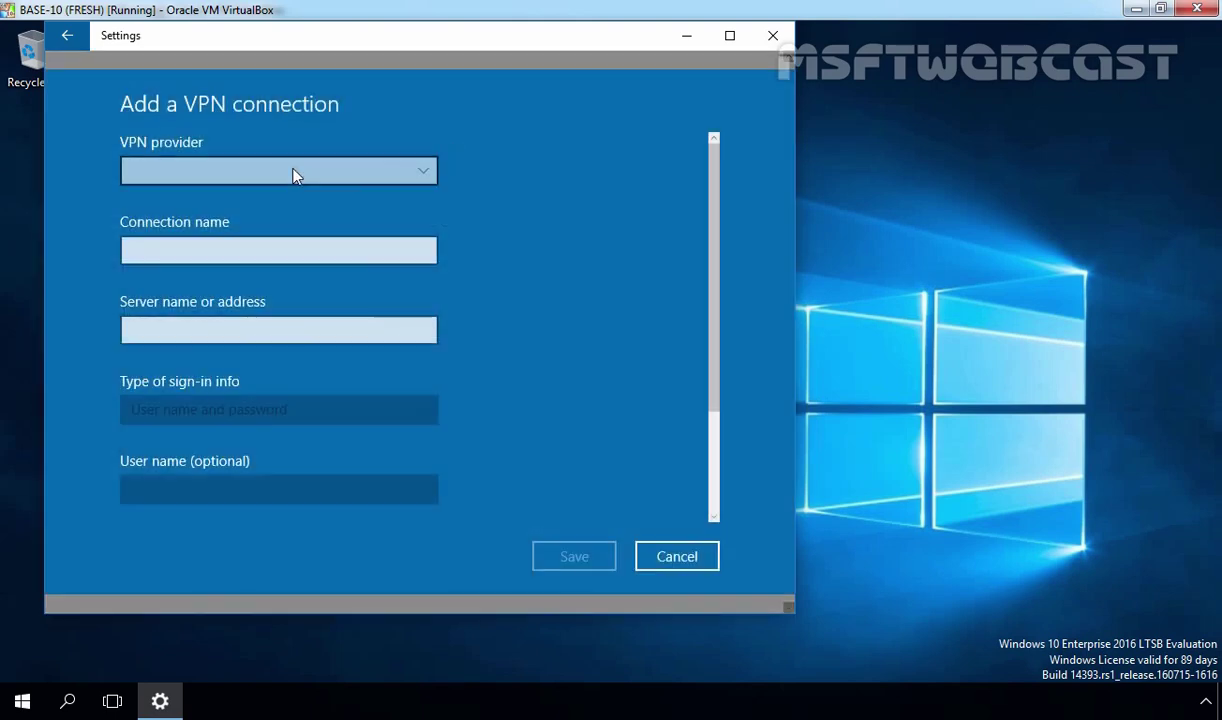
click(285, 170)
click(280, 171)
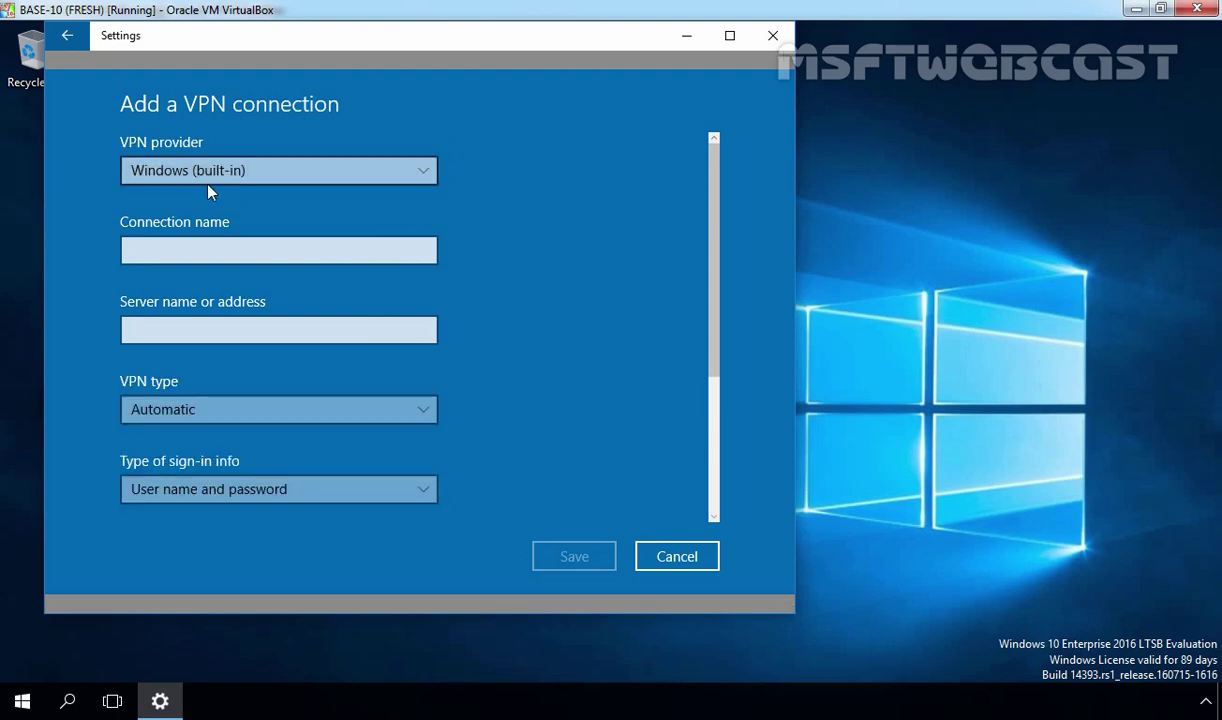
Step: Name the connection TEST-VPN, set server 10.0.0.1, and leave the VPN type Automatic
click(200, 252)
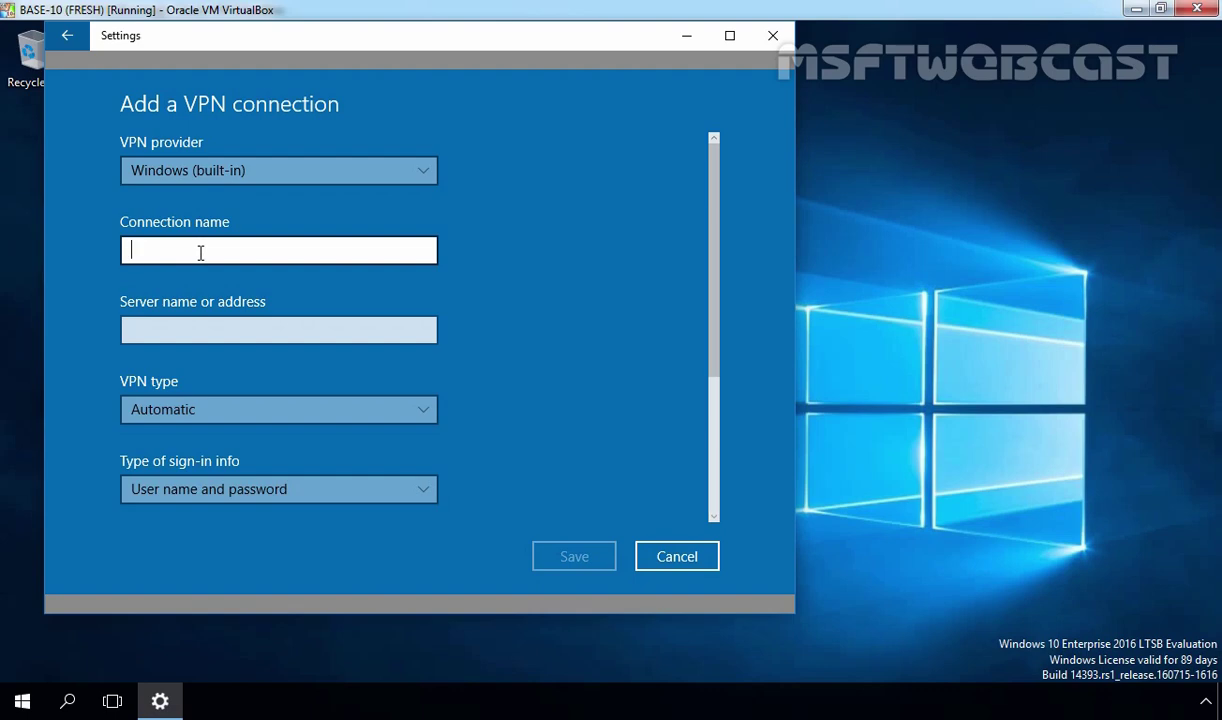
text(TEST-VPN)
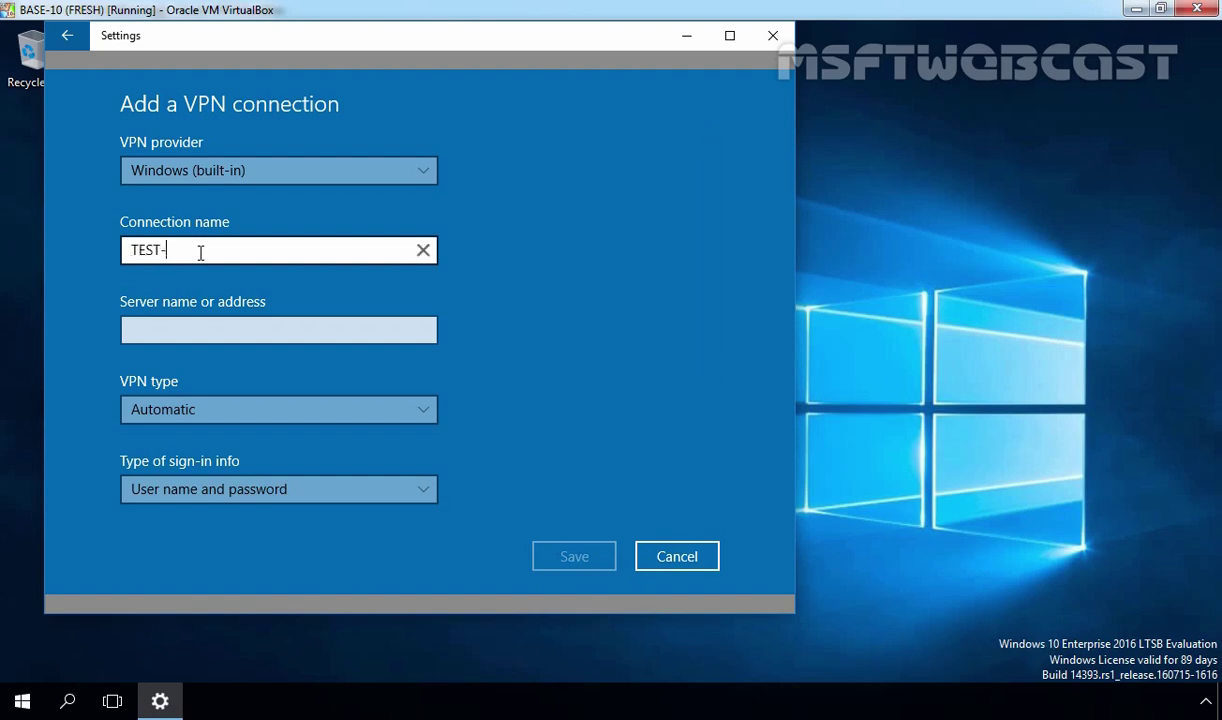
click(200, 329)
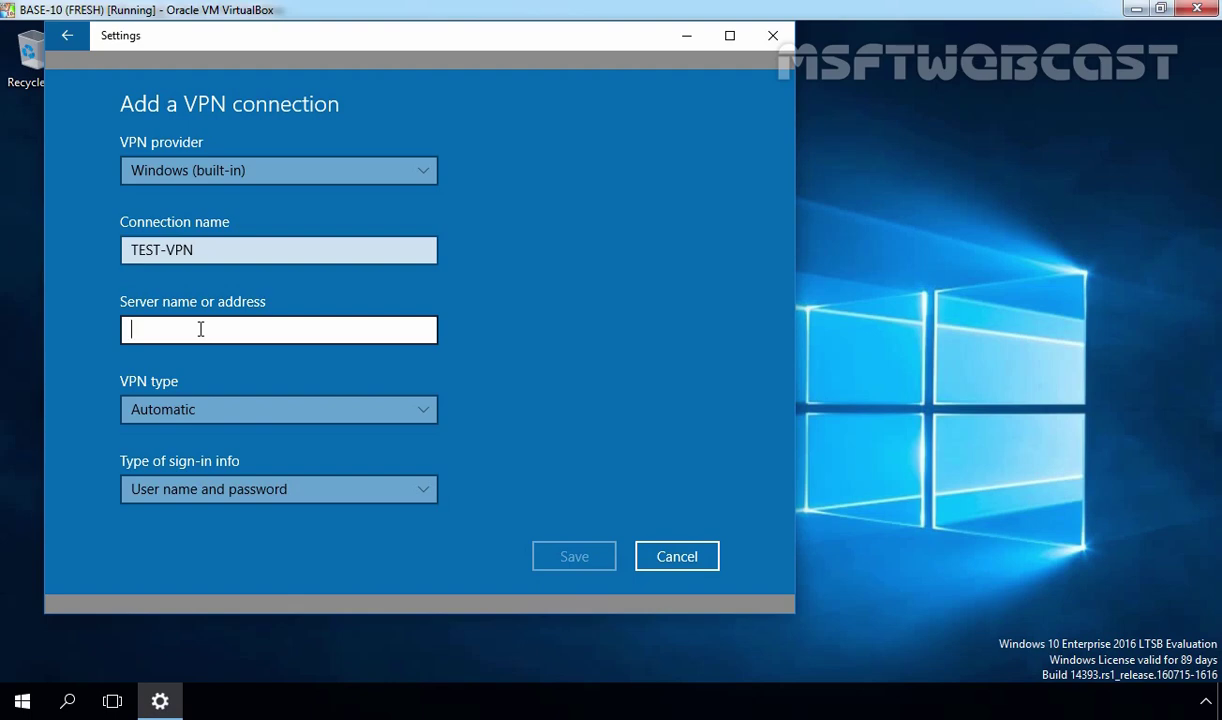
text(10.)
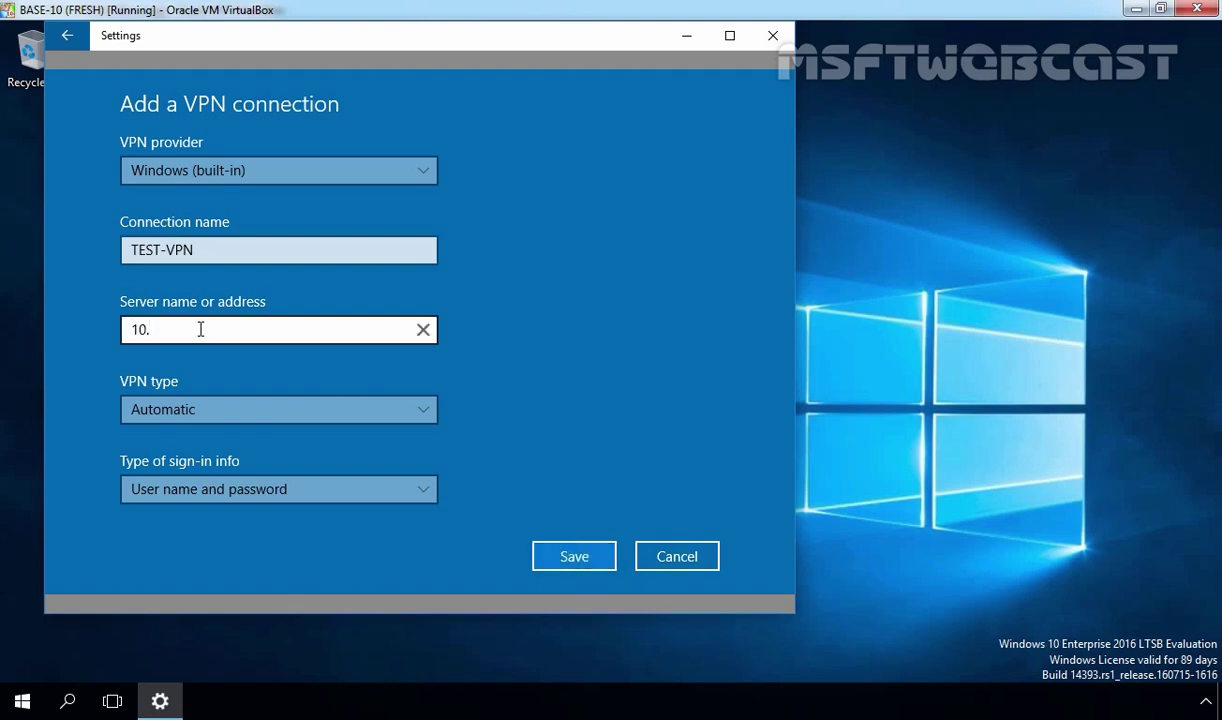
text(0.0.1)
click(152, 426)
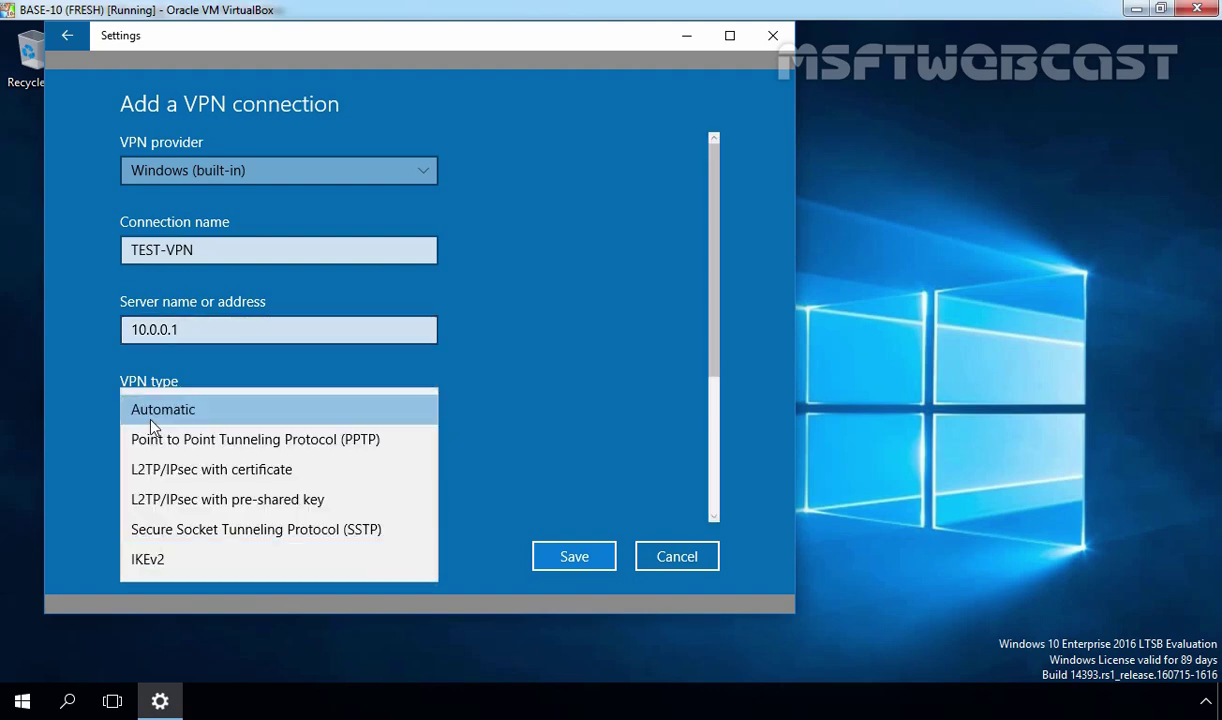
click(163, 449)
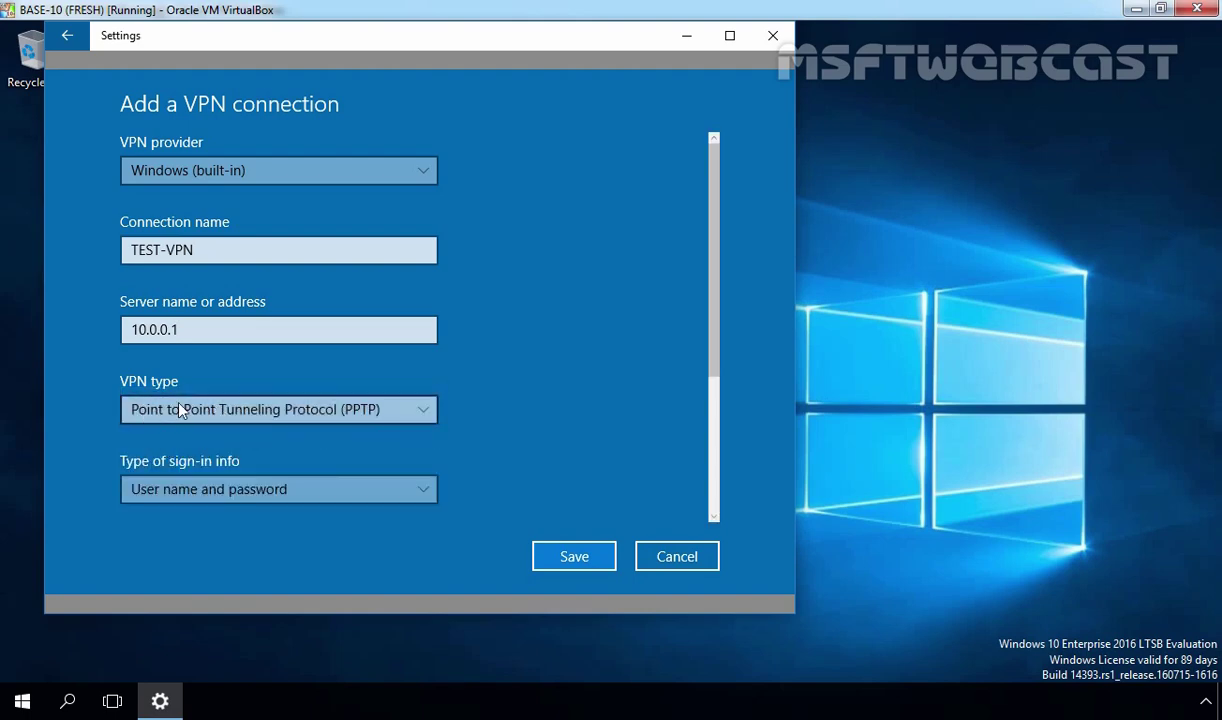
click(180, 411)
click(165, 391)
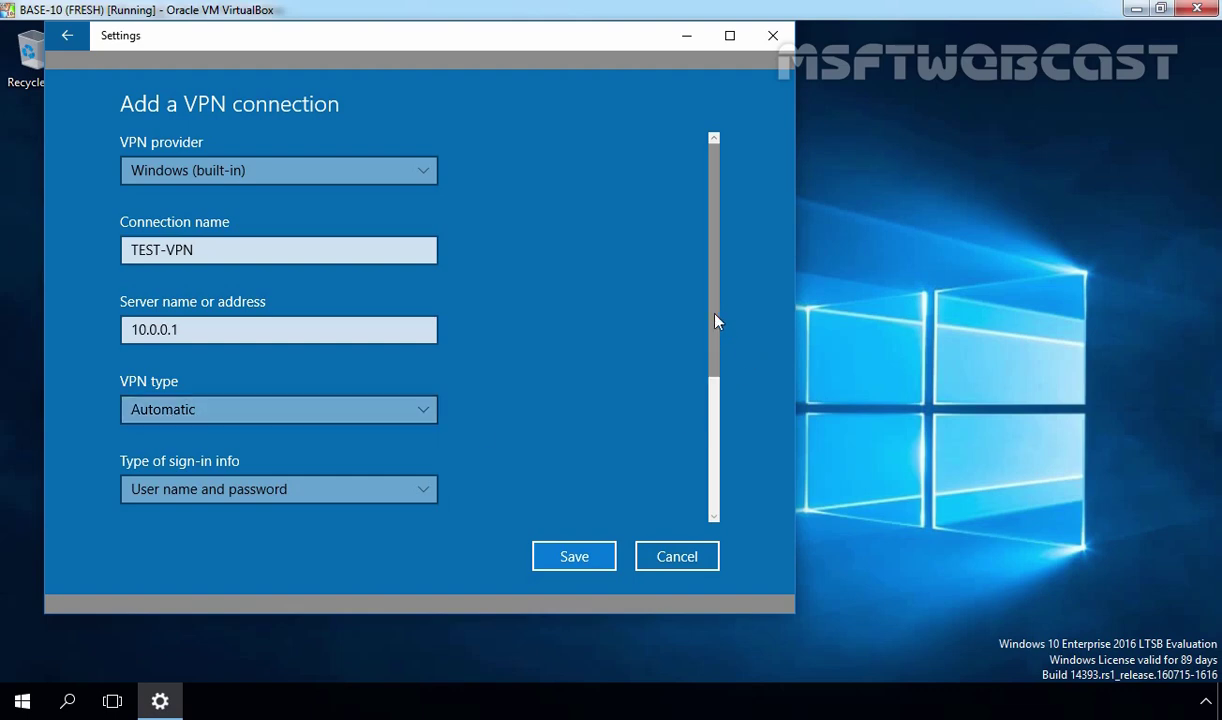
Step: Keep user name and password sign-in and save the TEST-VPN connection
drag(716, 320, 715, 442)
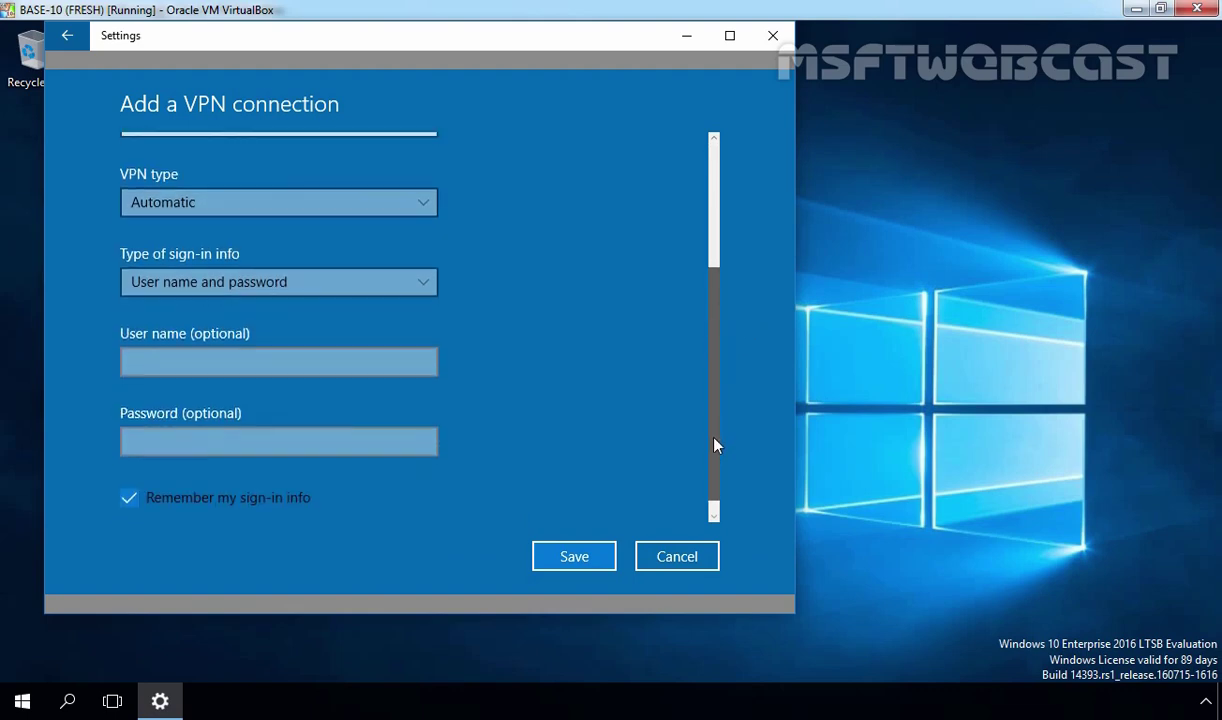
click(192, 288)
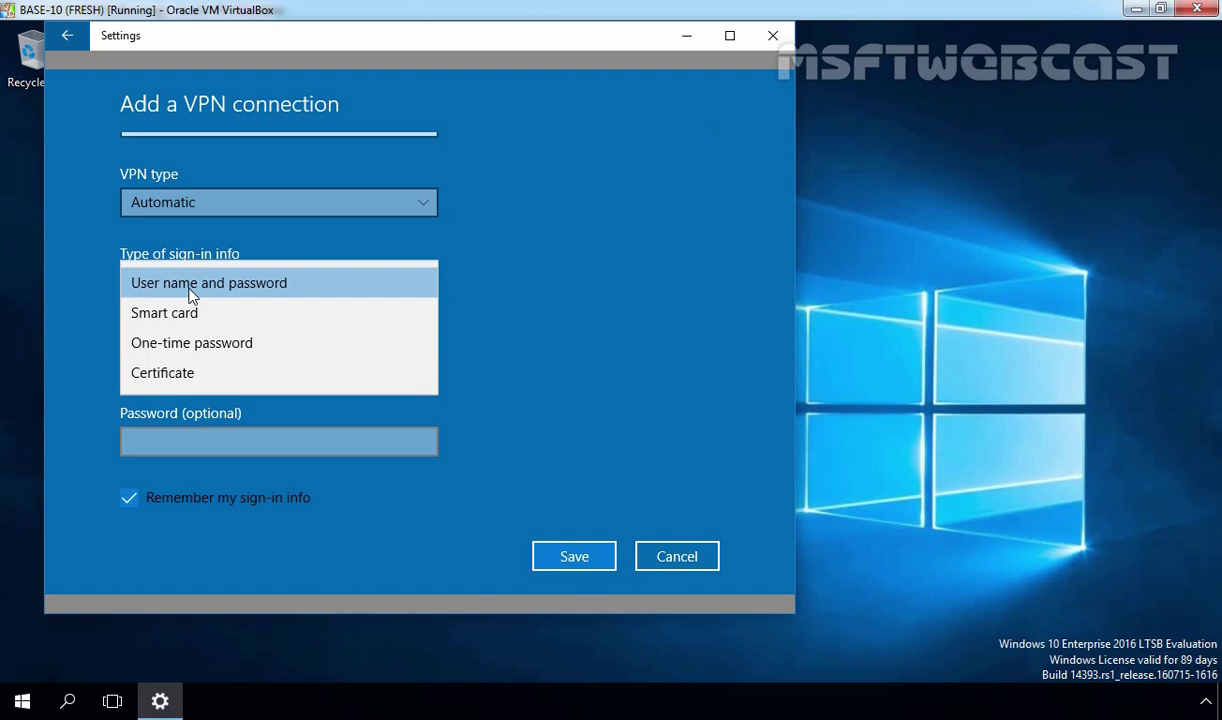
click(192, 288)
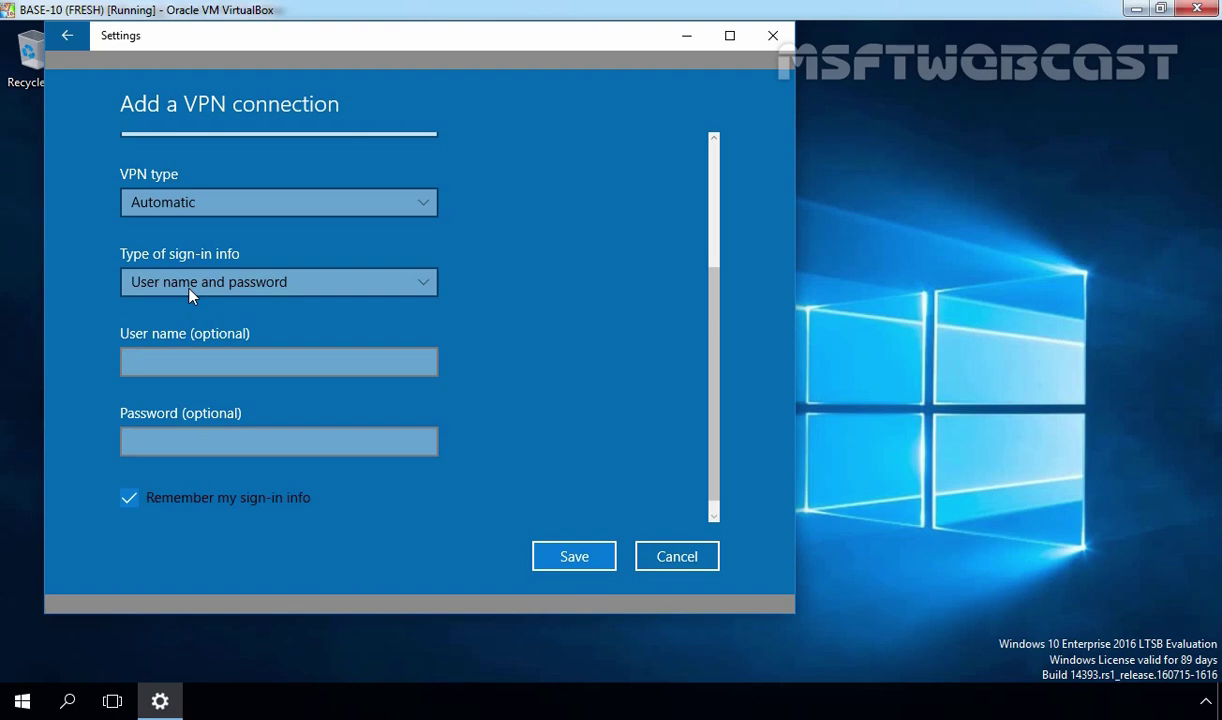
click(574, 557)
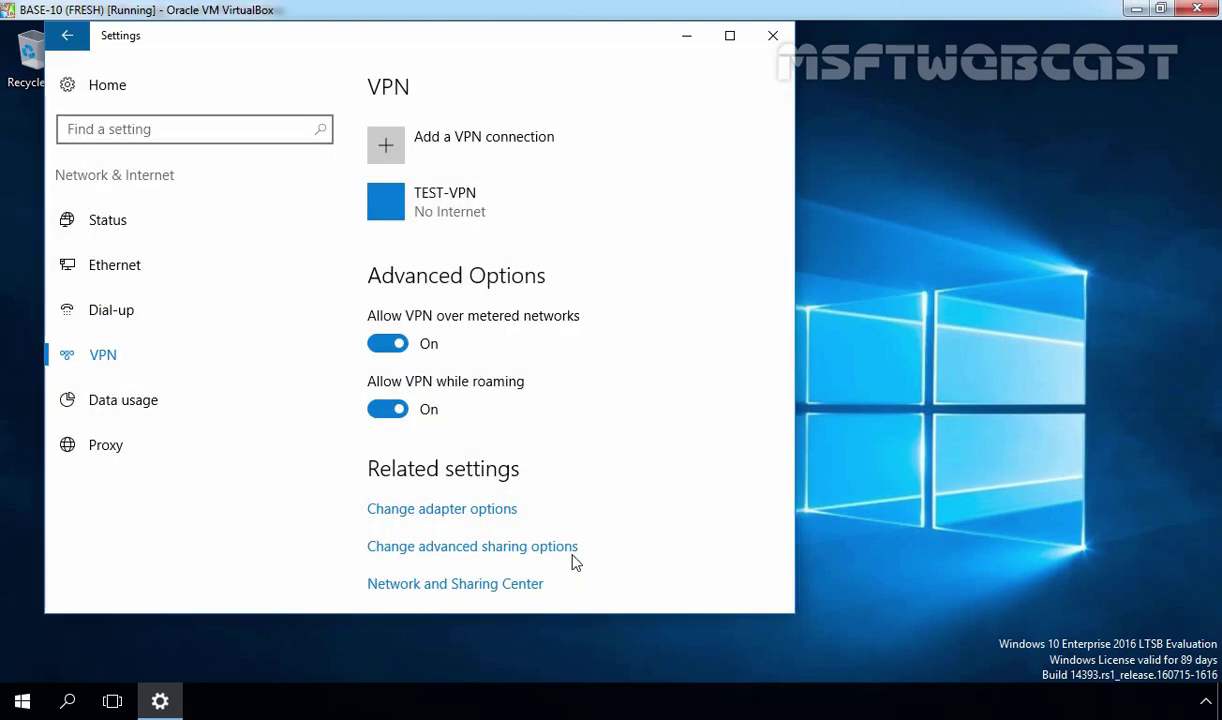
Step: Connect TEST-VPN signing in as user1 with the account password
click(459, 217)
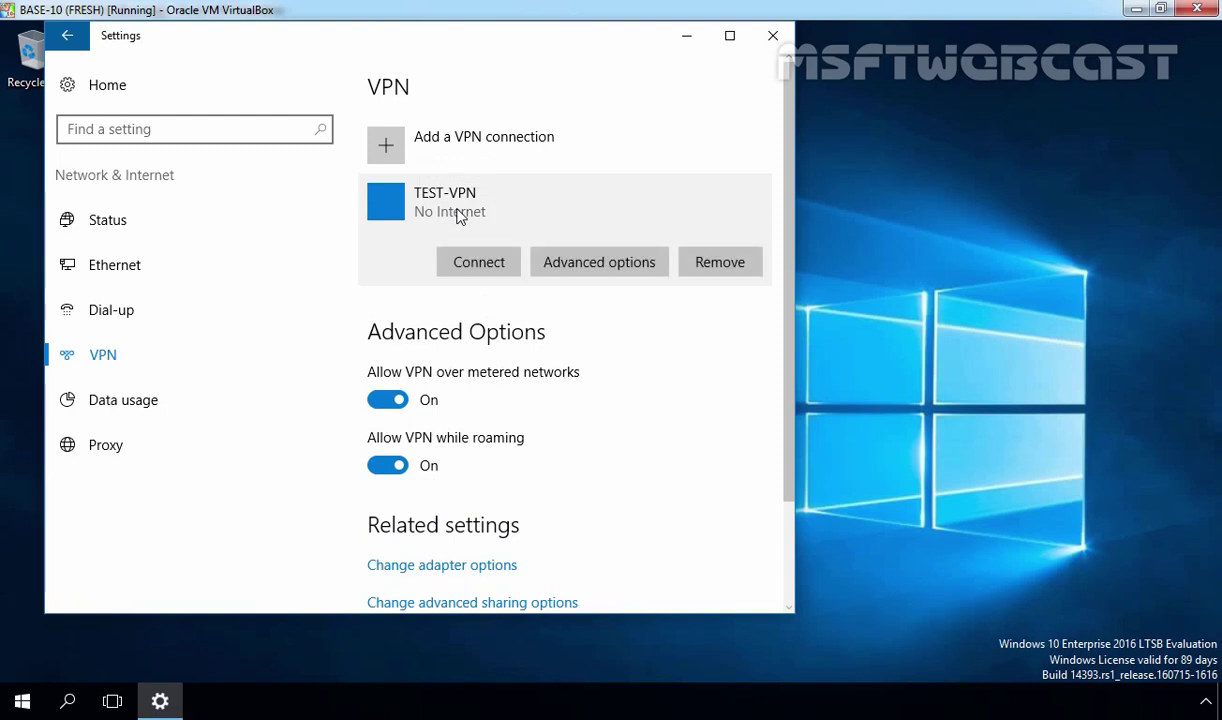
click(479, 262)
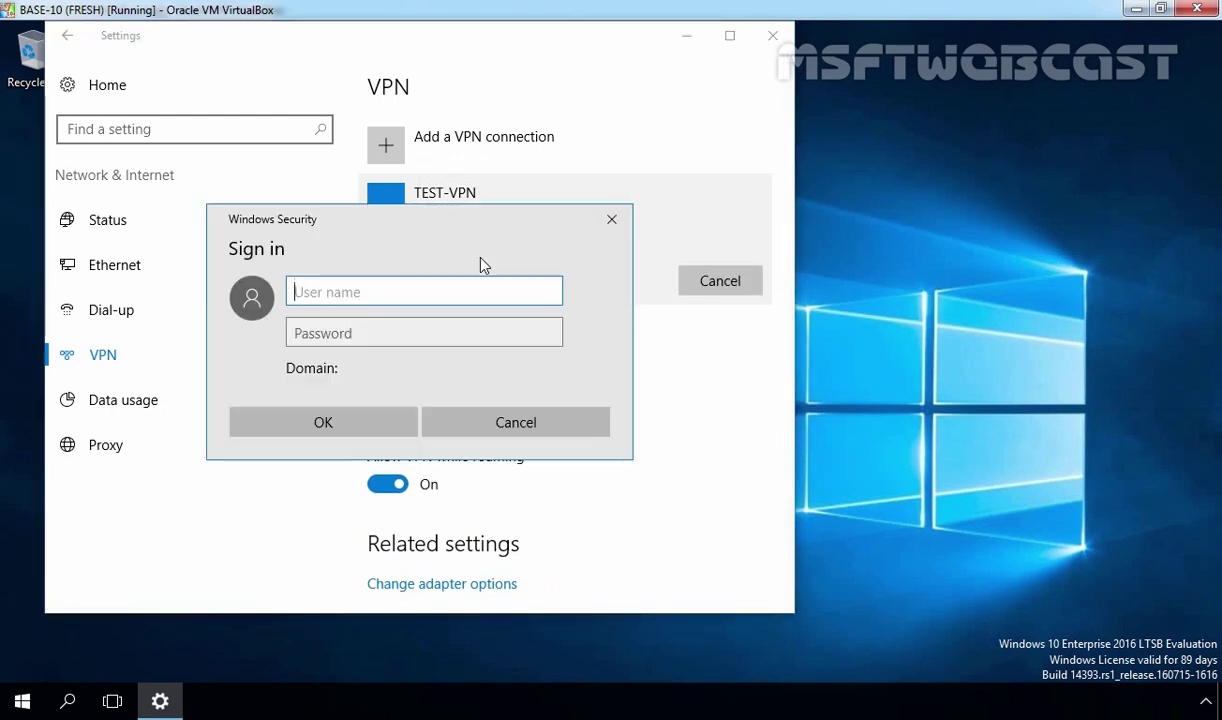
text(user1)
key(Tab)
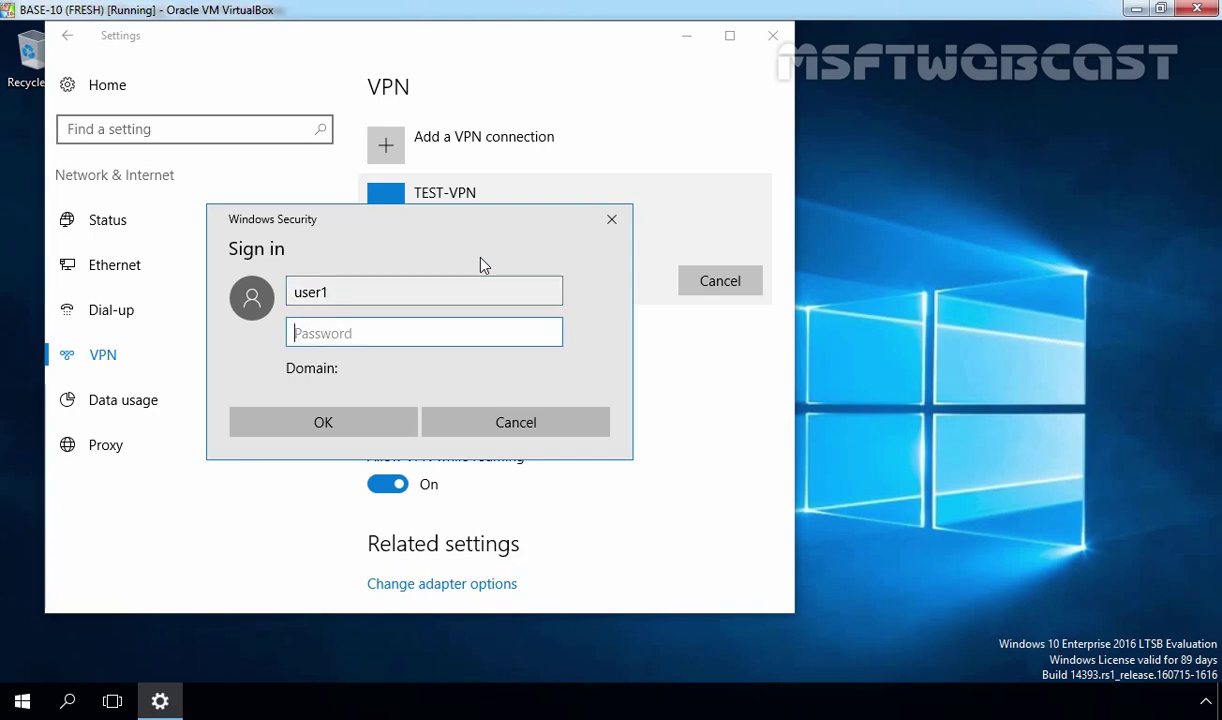
text(••••••••)
click(320, 424)
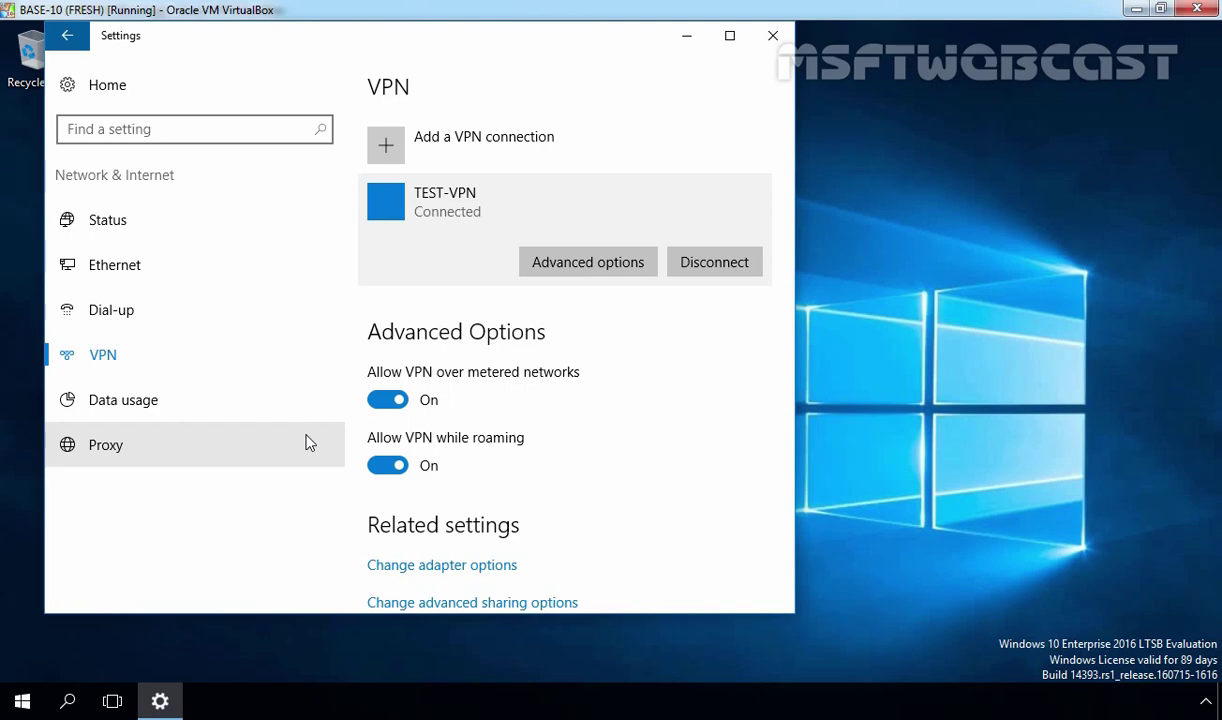
Step: Launch a Command Prompt with cmd from the Run box
key(super+r)
text(cmd)
key(Return)
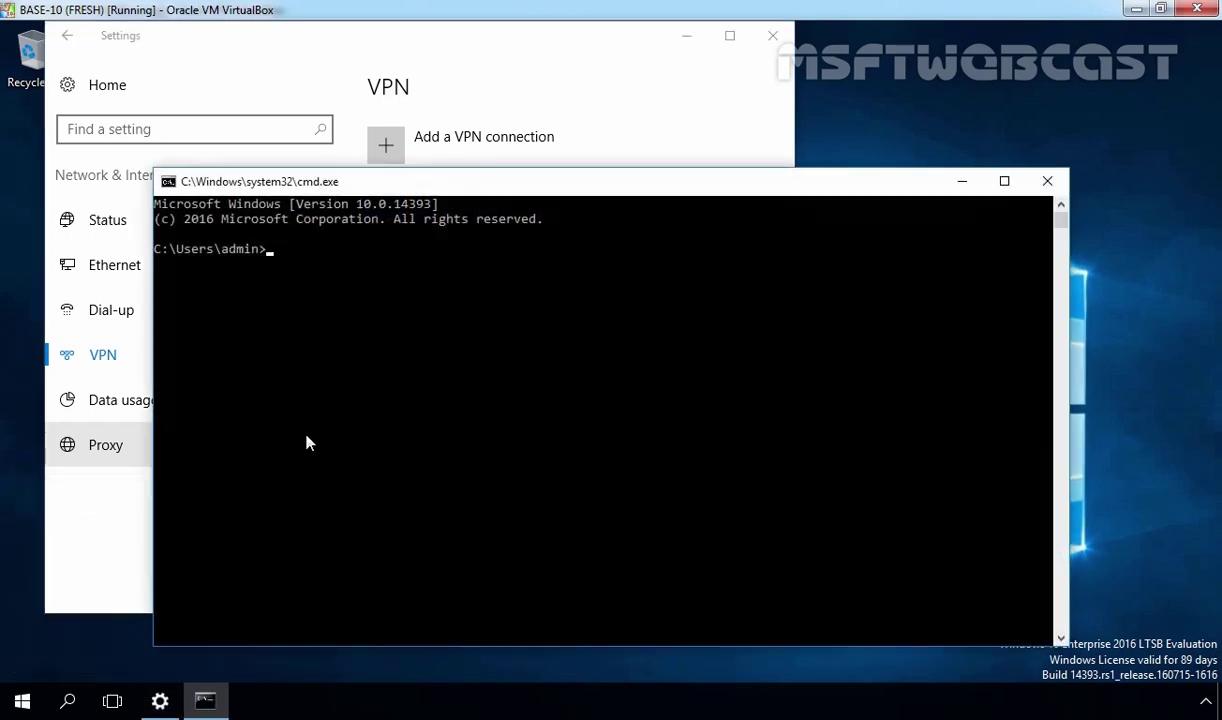
Step: Run ipconfig /all to see the TEST-VPN address, then ping 192.168.49.101 for four replies
text(ipconfig /all)
key(Return)
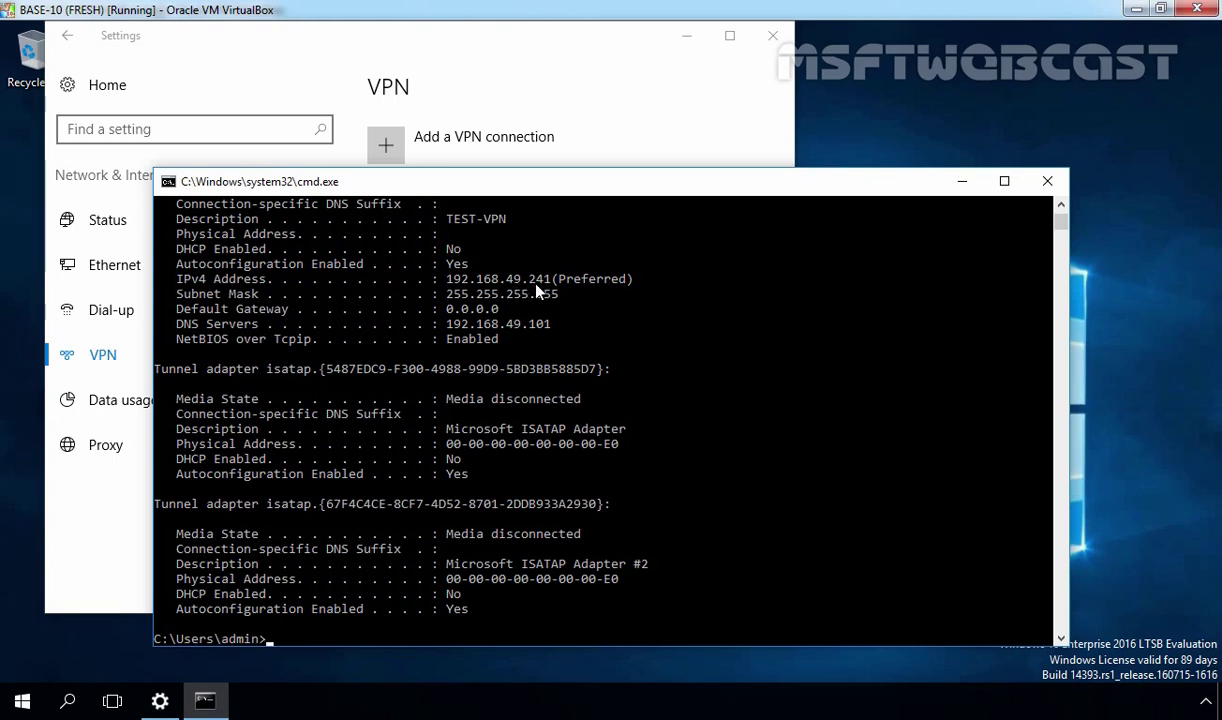
text(ping 192.168.49.1)
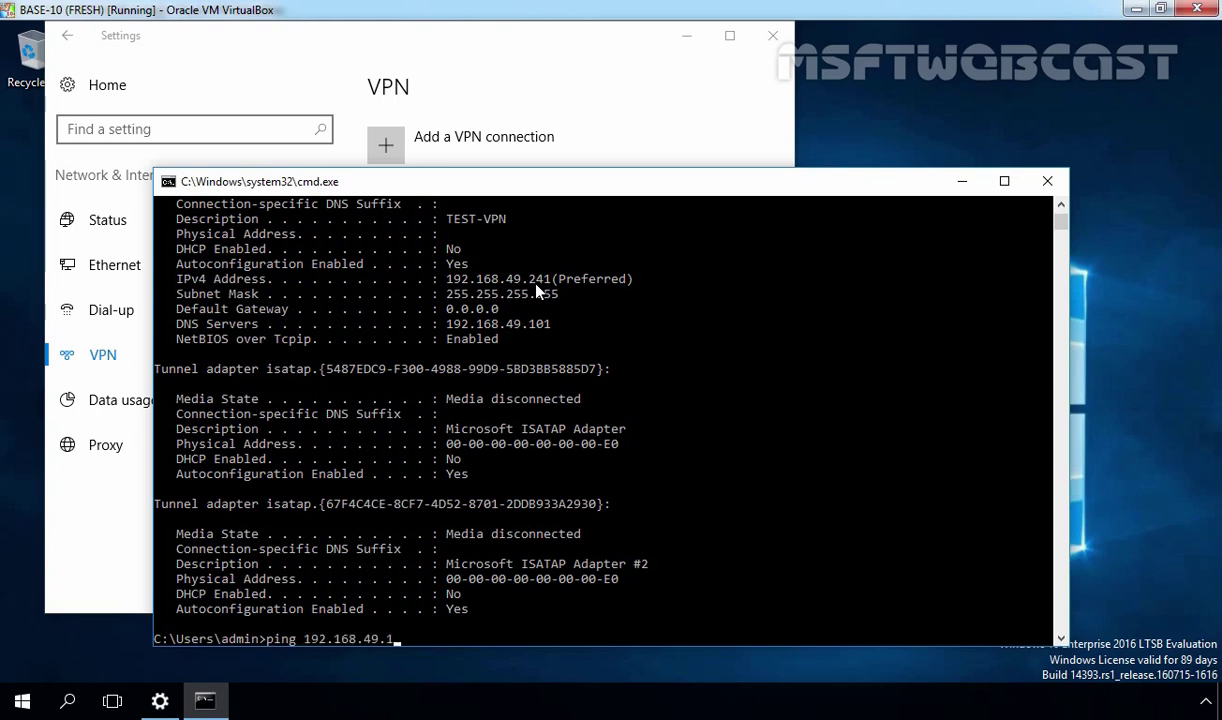
text(01)
key(Return)
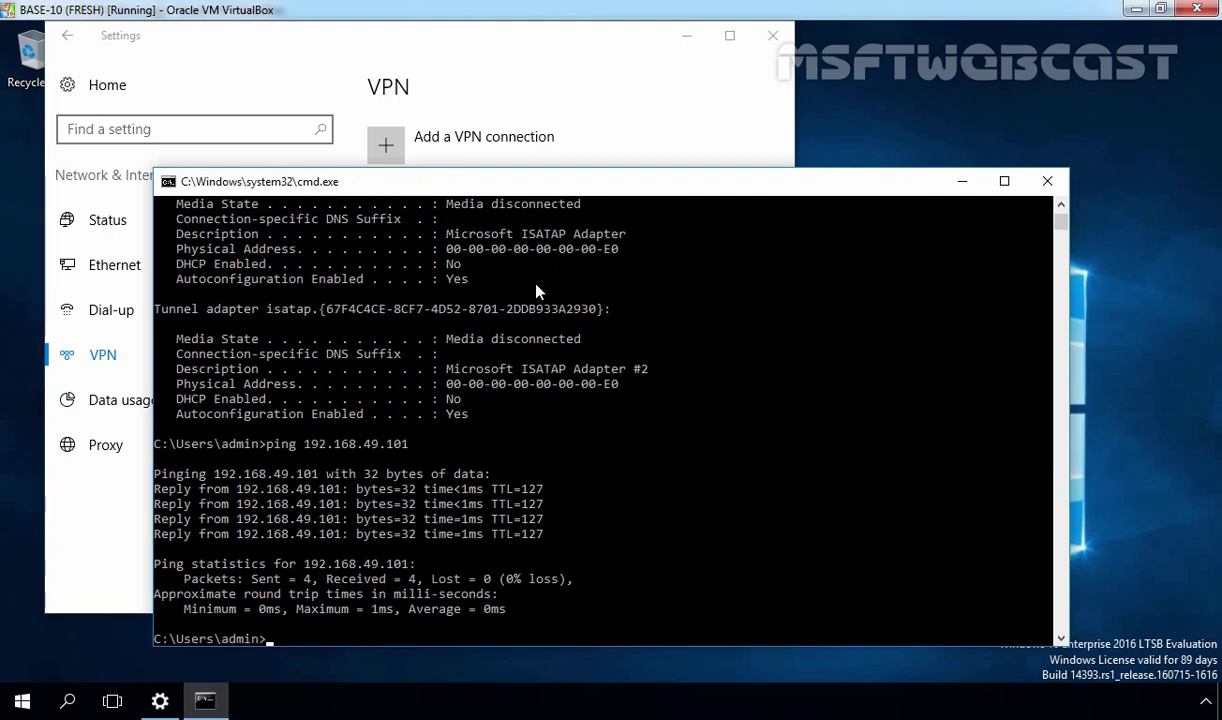
Step: Browse \\192.168.49.101 to see its netlogon and sysvol shares, then close Explorer
key(super+r)
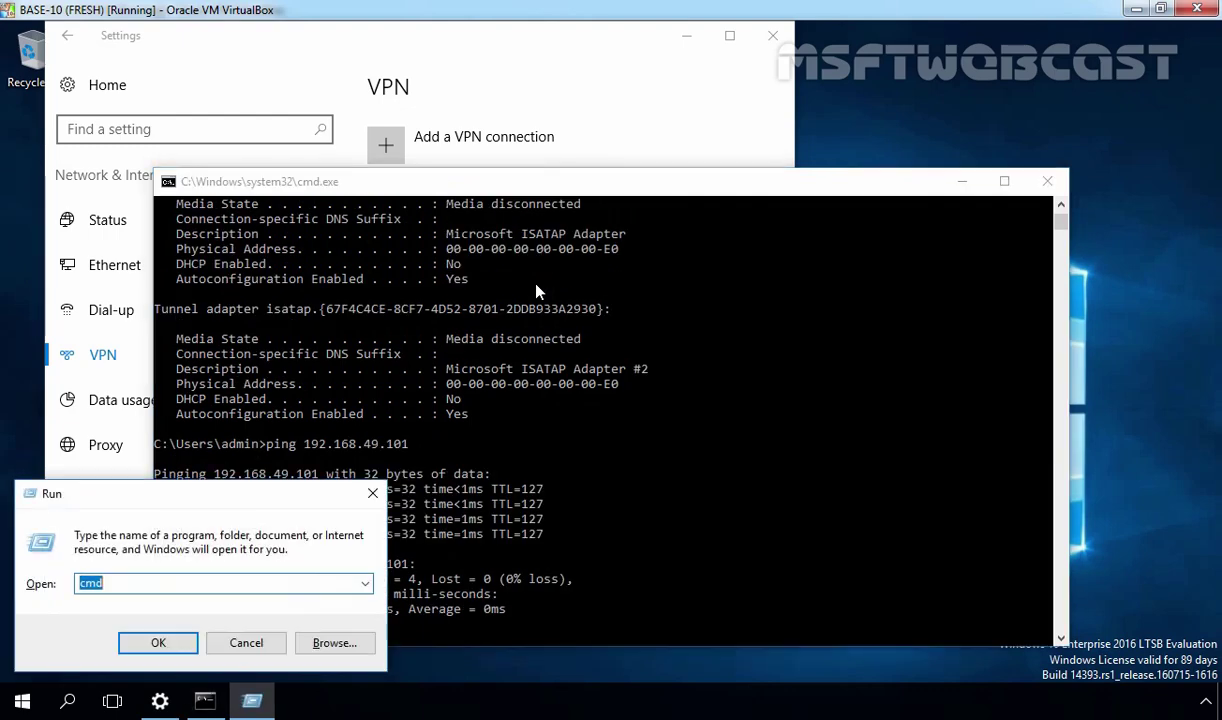
text(\\192.168.)
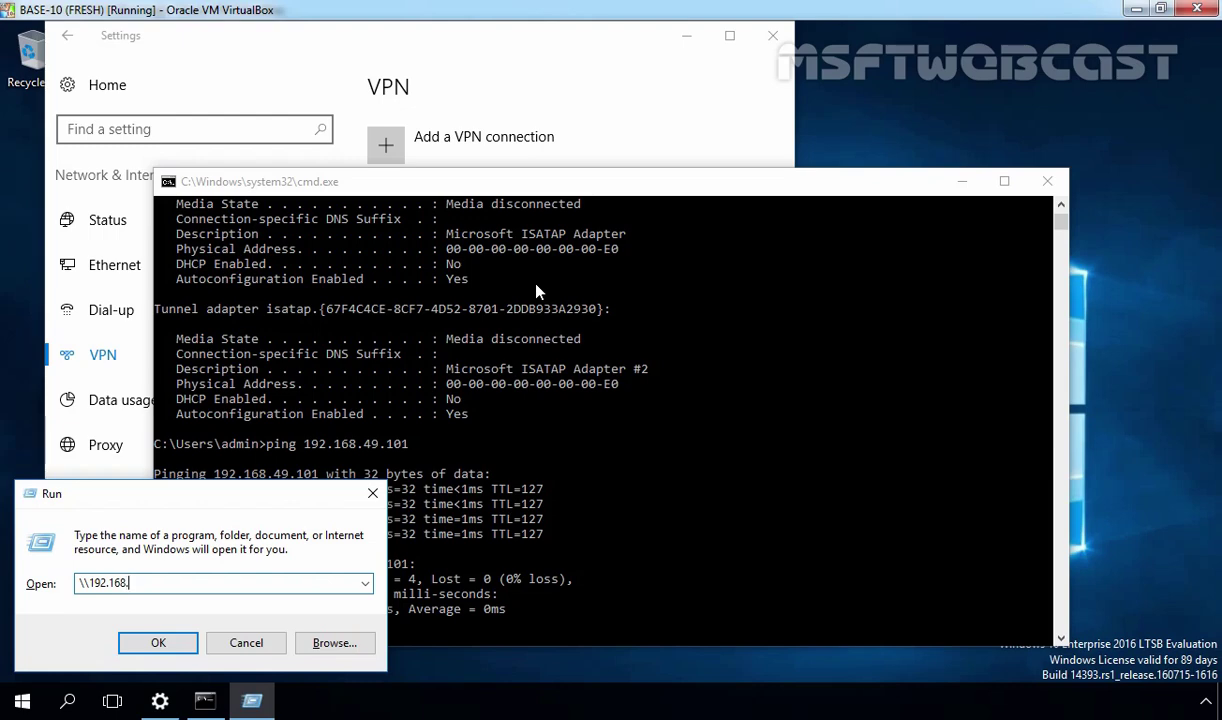
text(49.101)
key(Return)
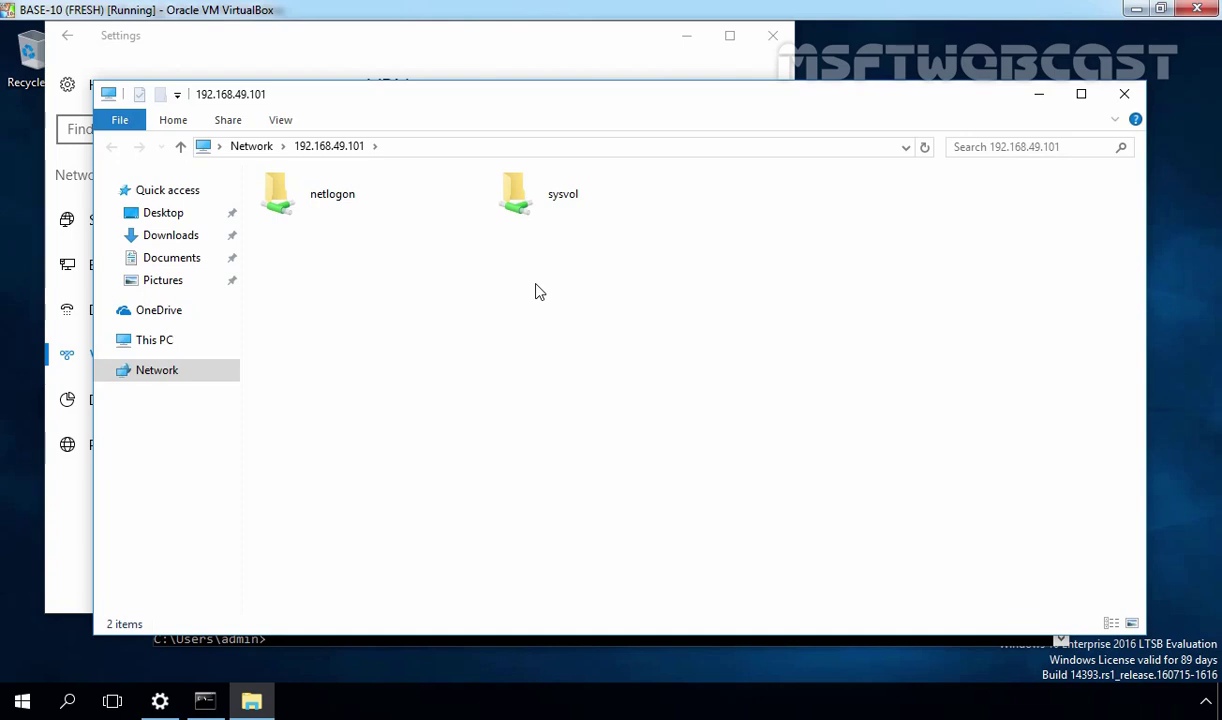
click(1124, 93)
Step: Start a continuous ping -t to 192.168.49.101
key(Up)
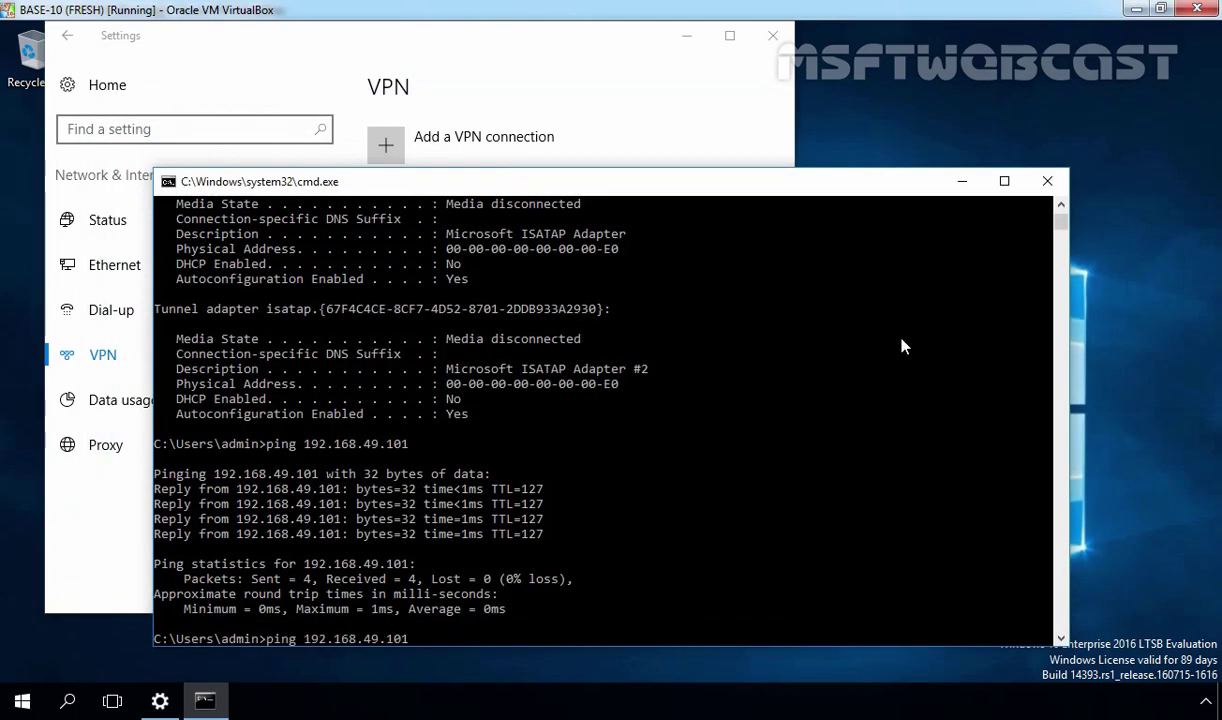
text(-t)
key(Return)
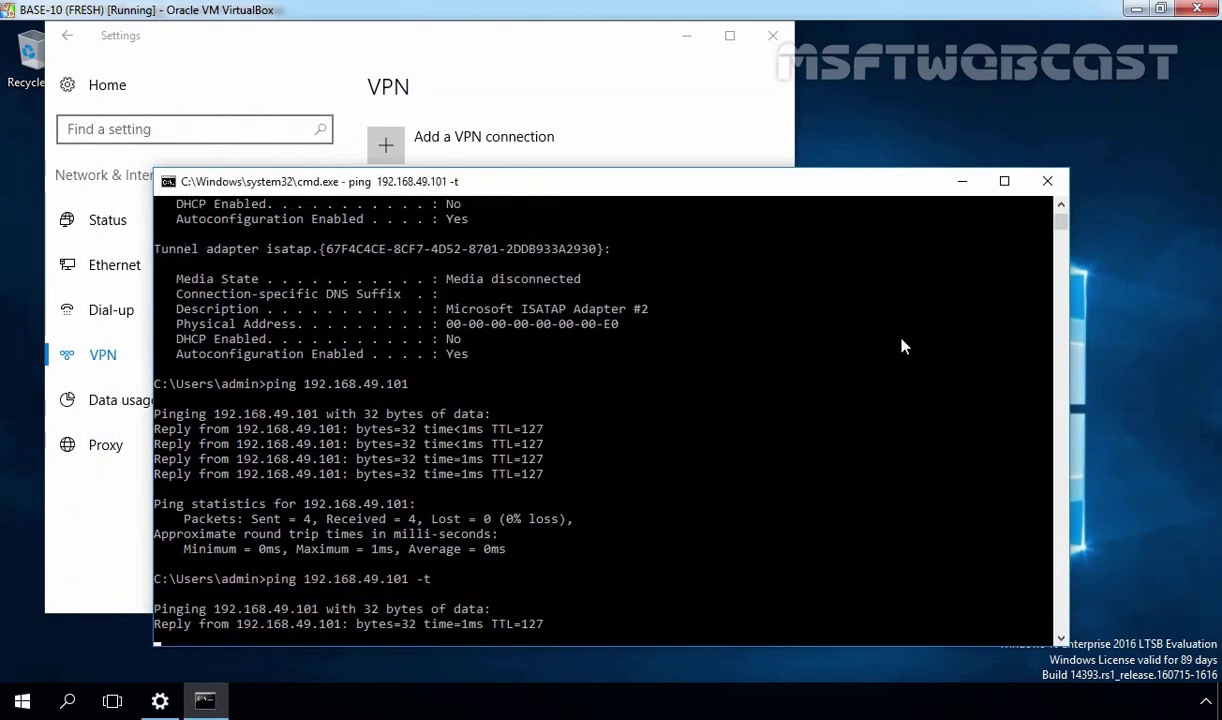
Step: Disconnect and reconnect TEST-VPN while watching the ping fail and then resume
drag(474, 190, 908, 84)
click(420, 260)
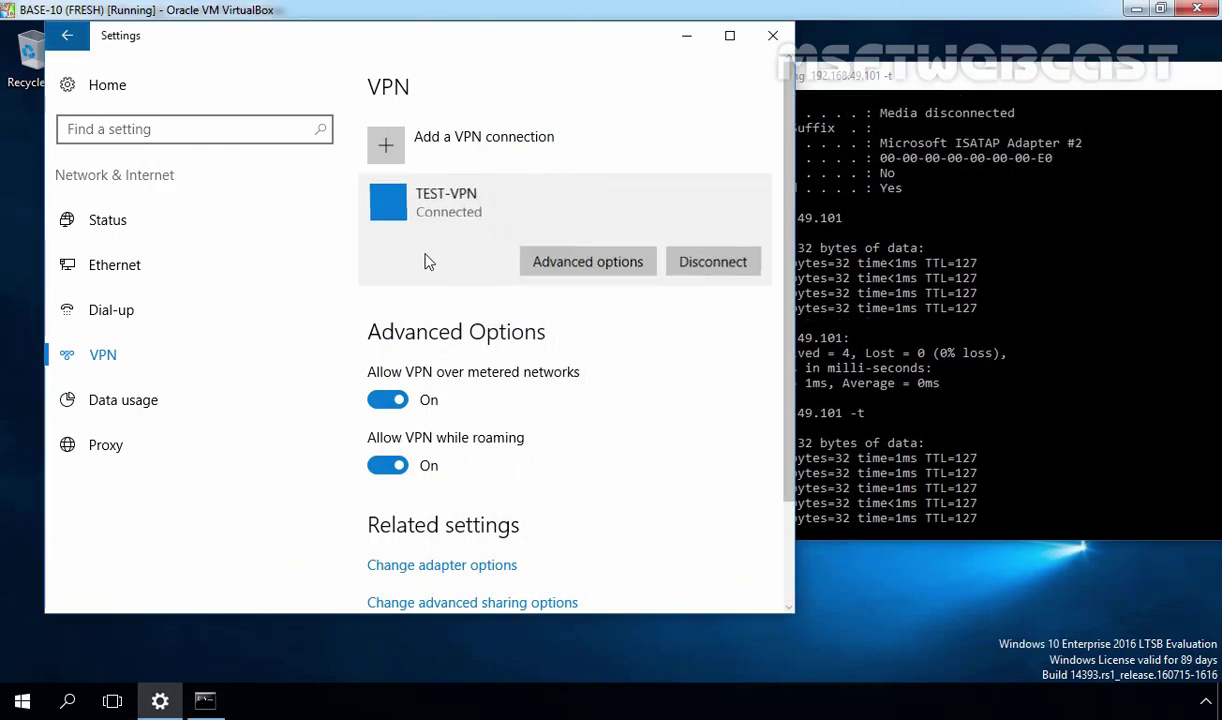
click(705, 266)
click(1095, 372)
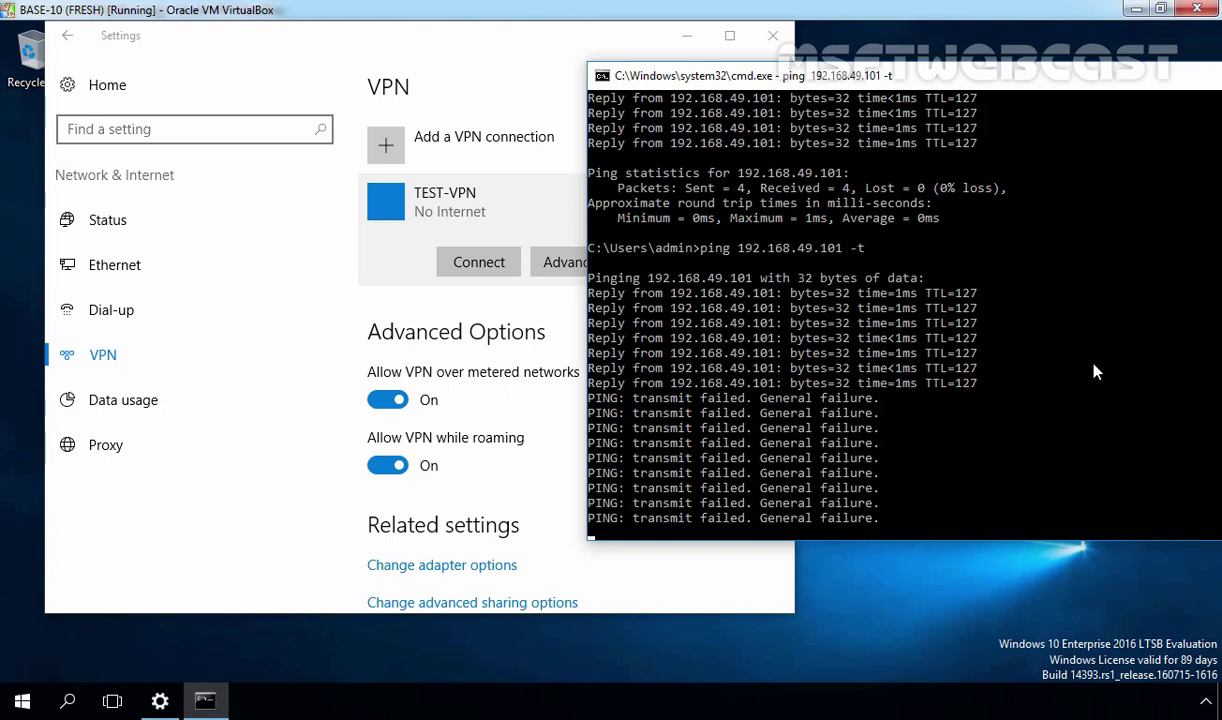
click(479, 262)
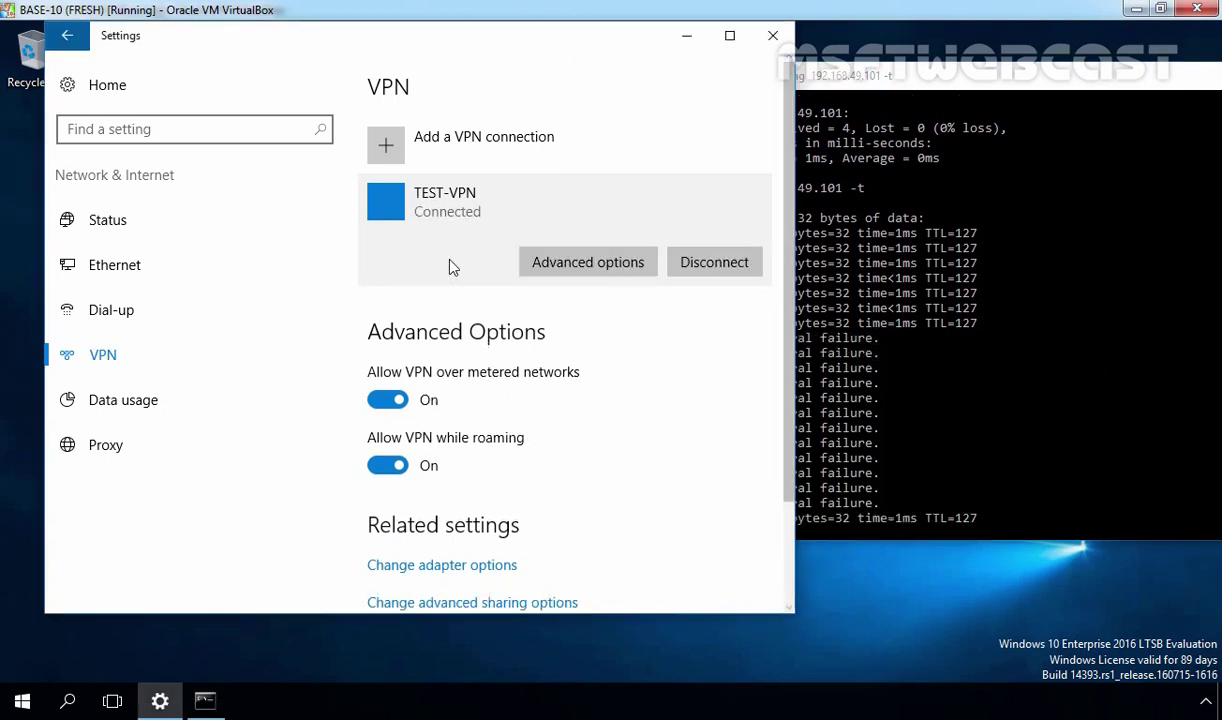
click(978, 325)
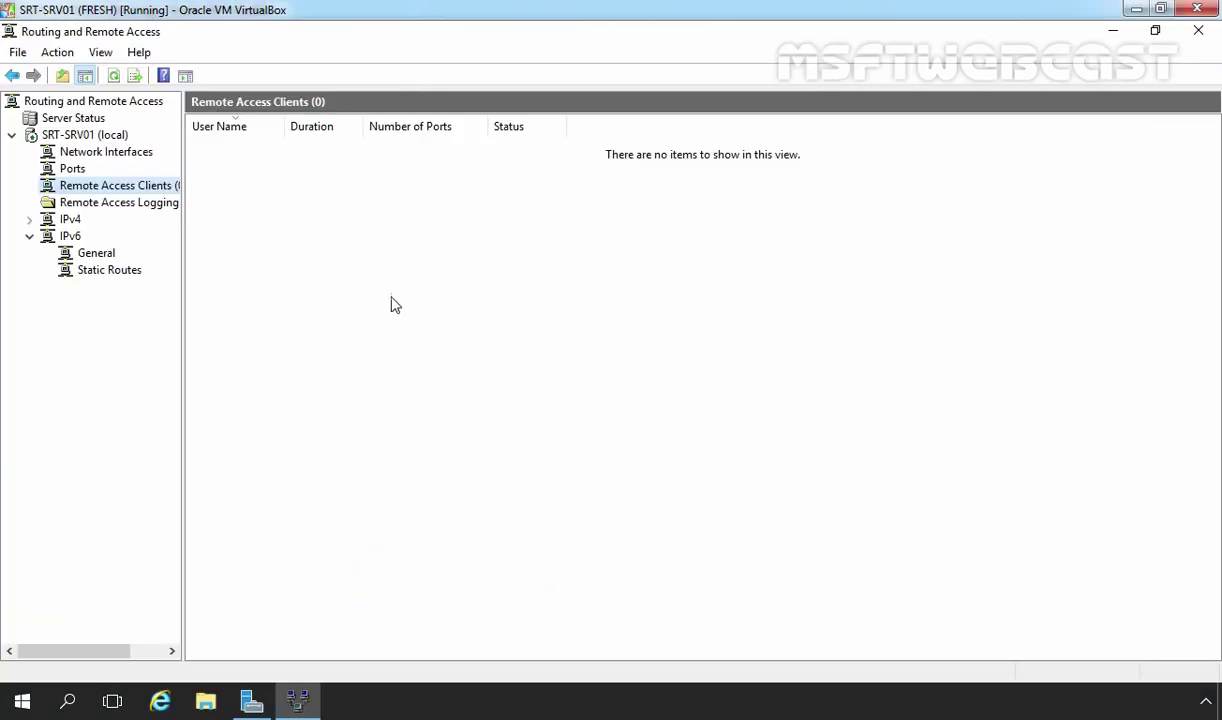
Step: Refresh Remote Access Clients and open the connected VPN user's status
right_click(341, 232)
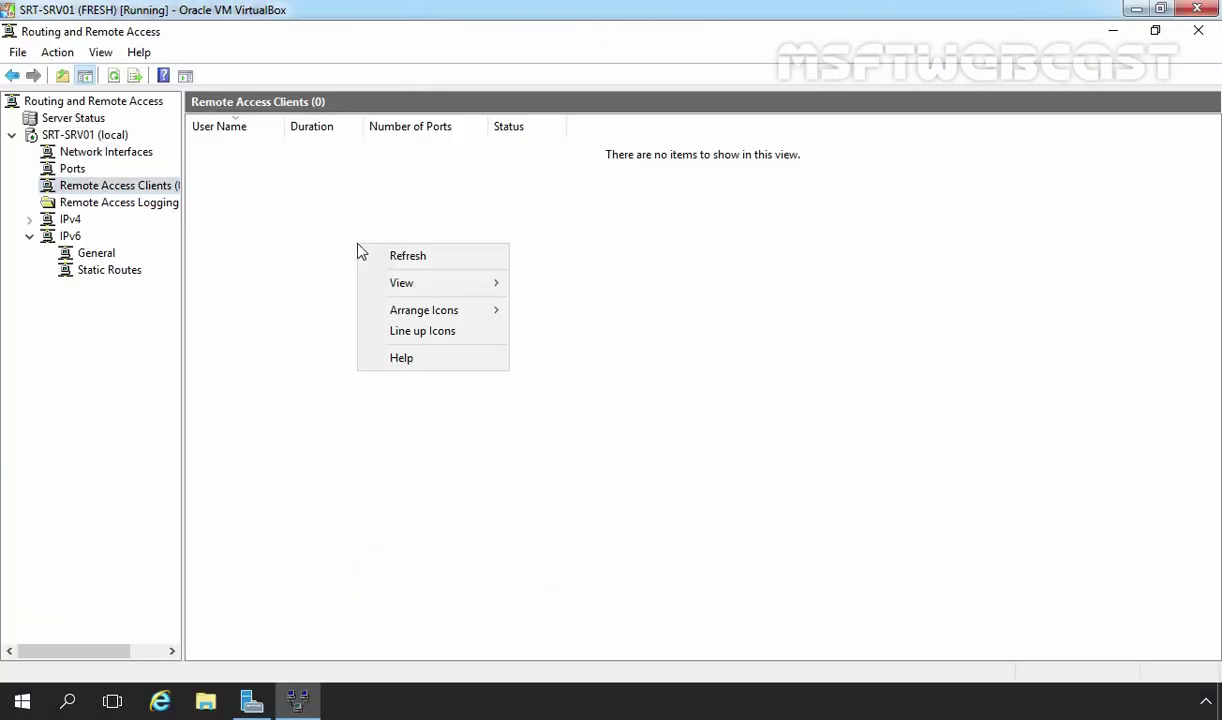
click(380, 258)
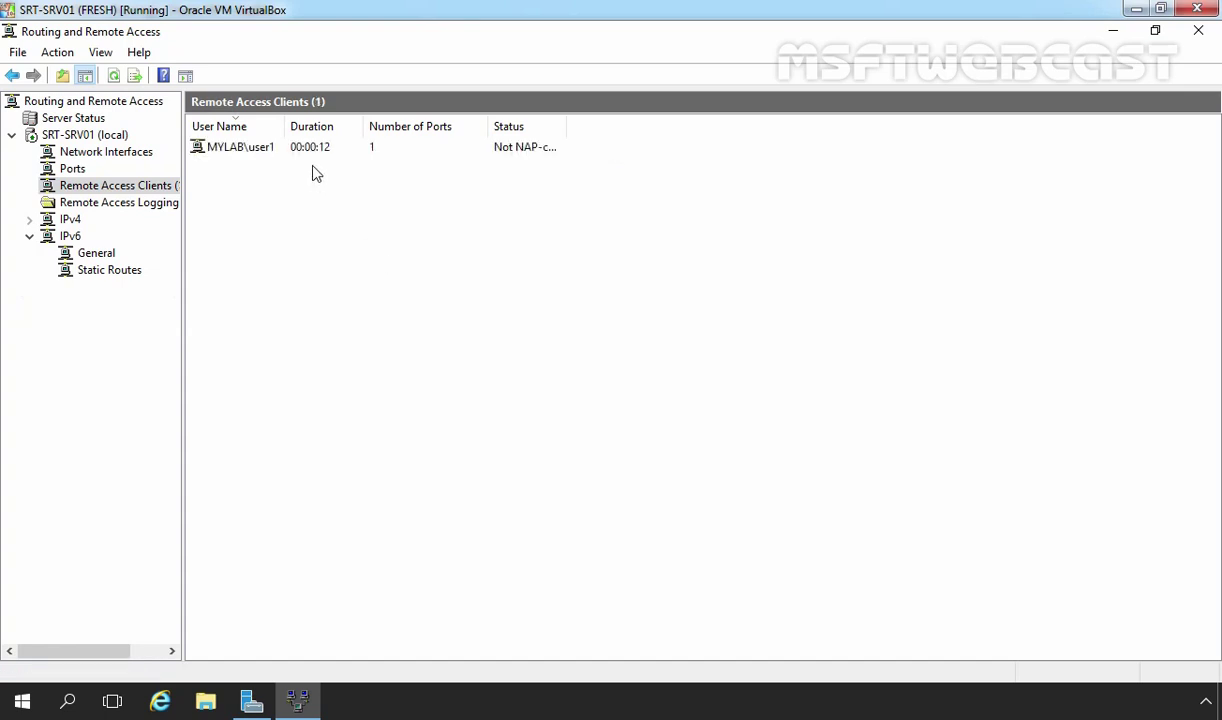
click(221, 150)
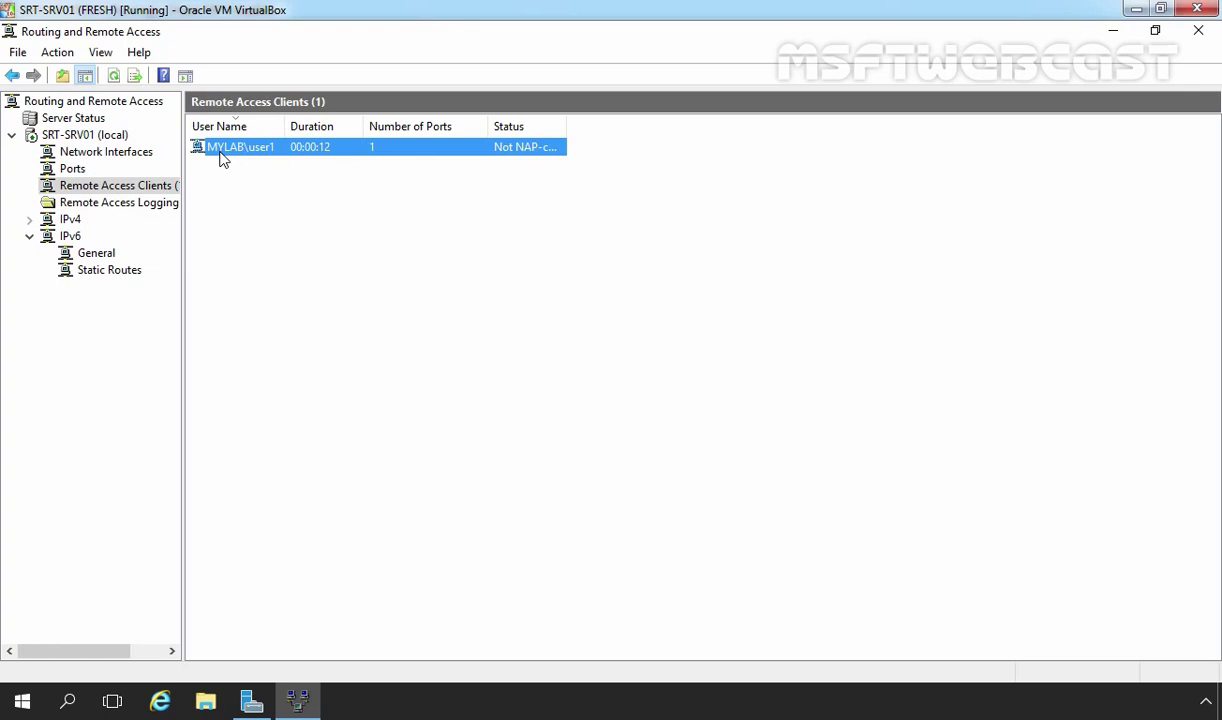
double_click(222, 152)
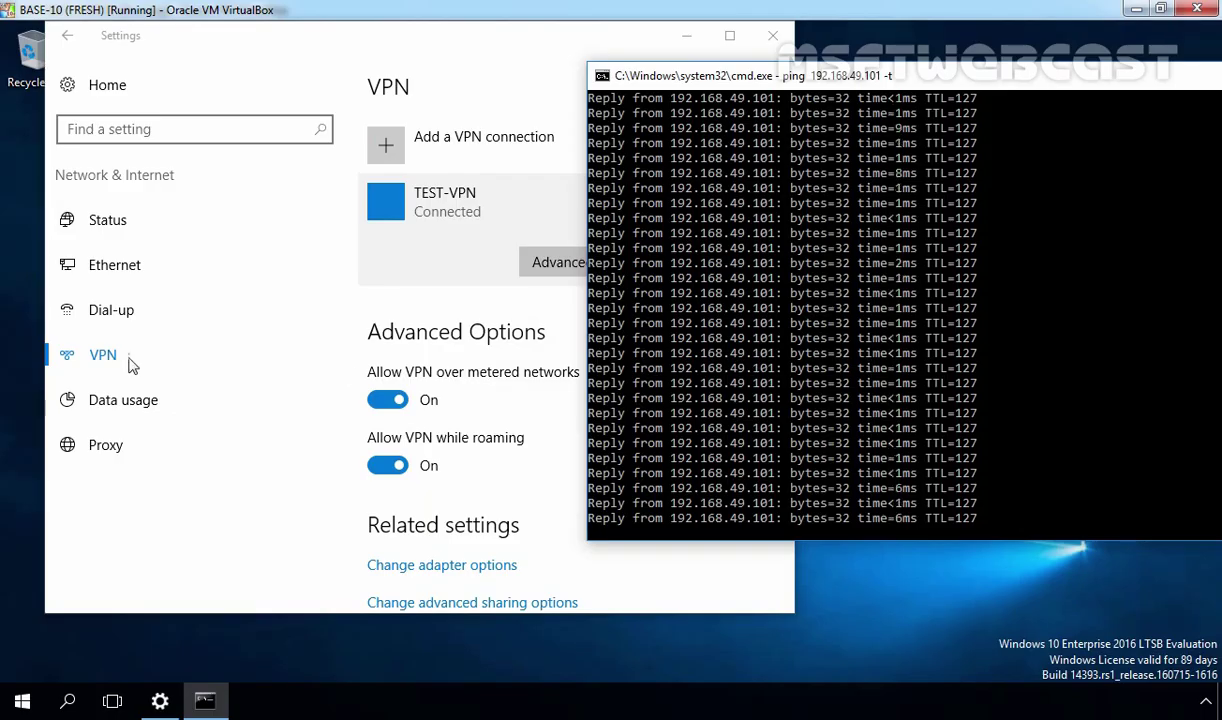
Step: Stop the ping with Ctrl+C and rerun ipconfig /all, showing TEST-VPN at 192.168.49.242
click(758, 352)
right_click(798, 370)
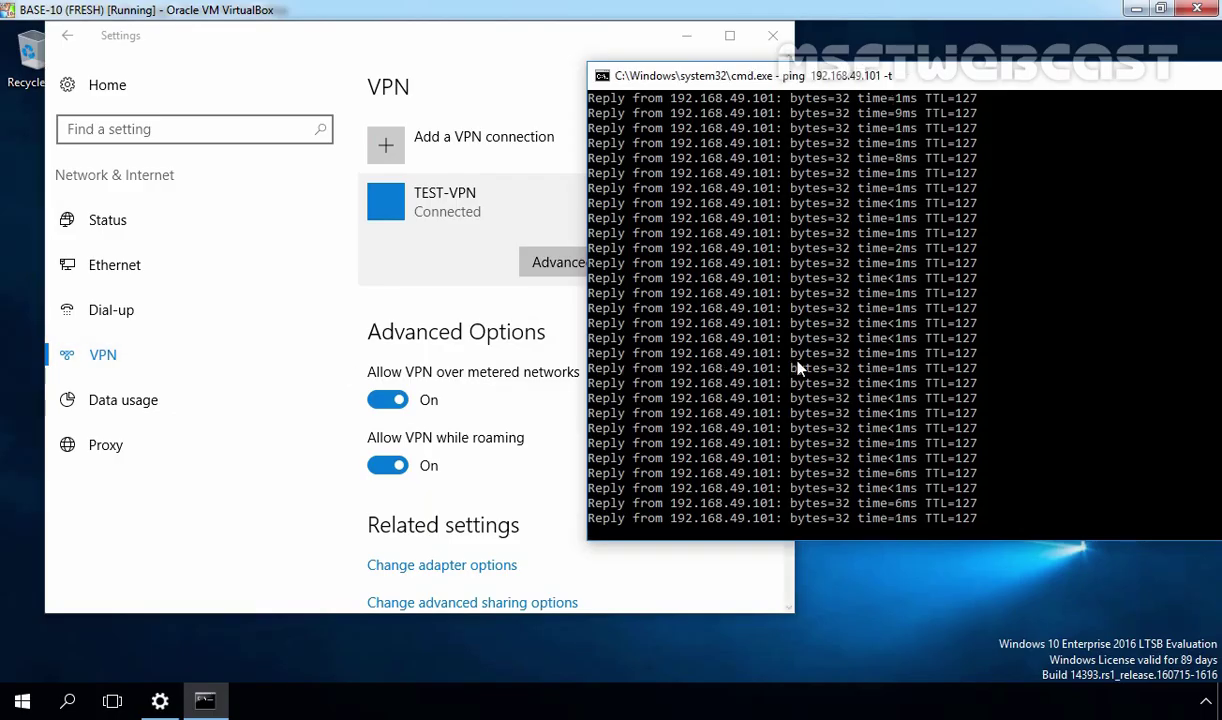
key(ctrl+c)
key(Return)
key(Up)
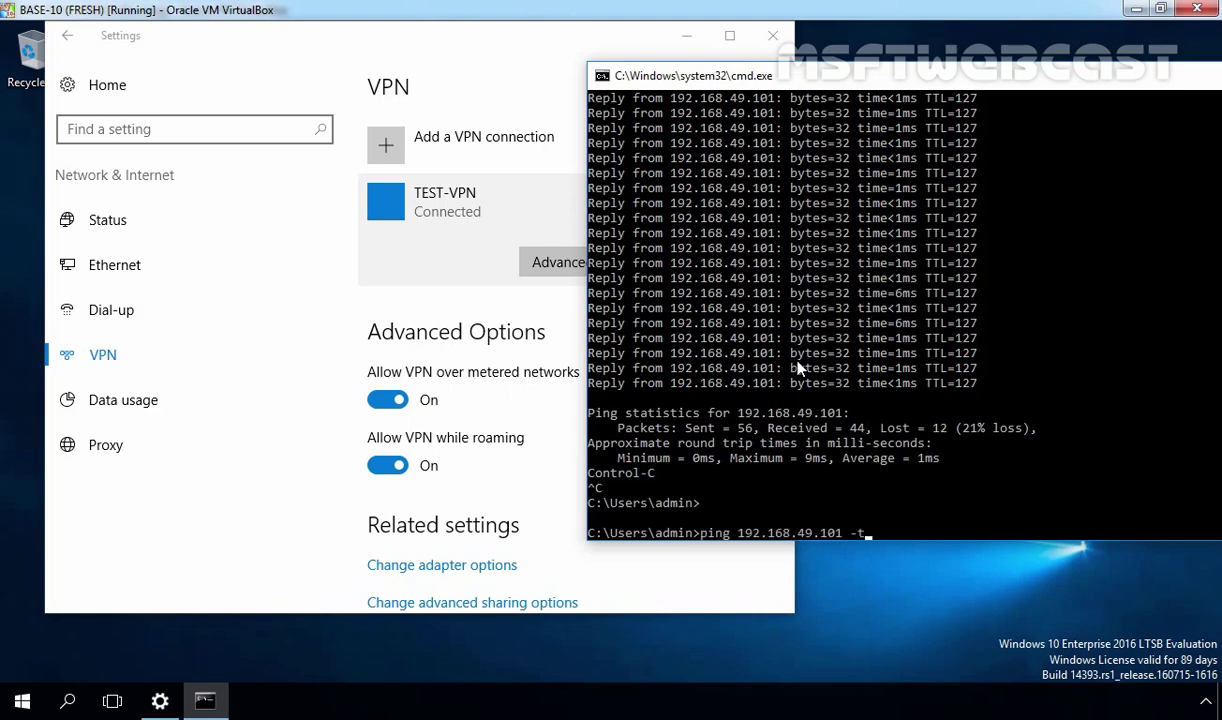
key(Up)
key(Up)
key(Return)
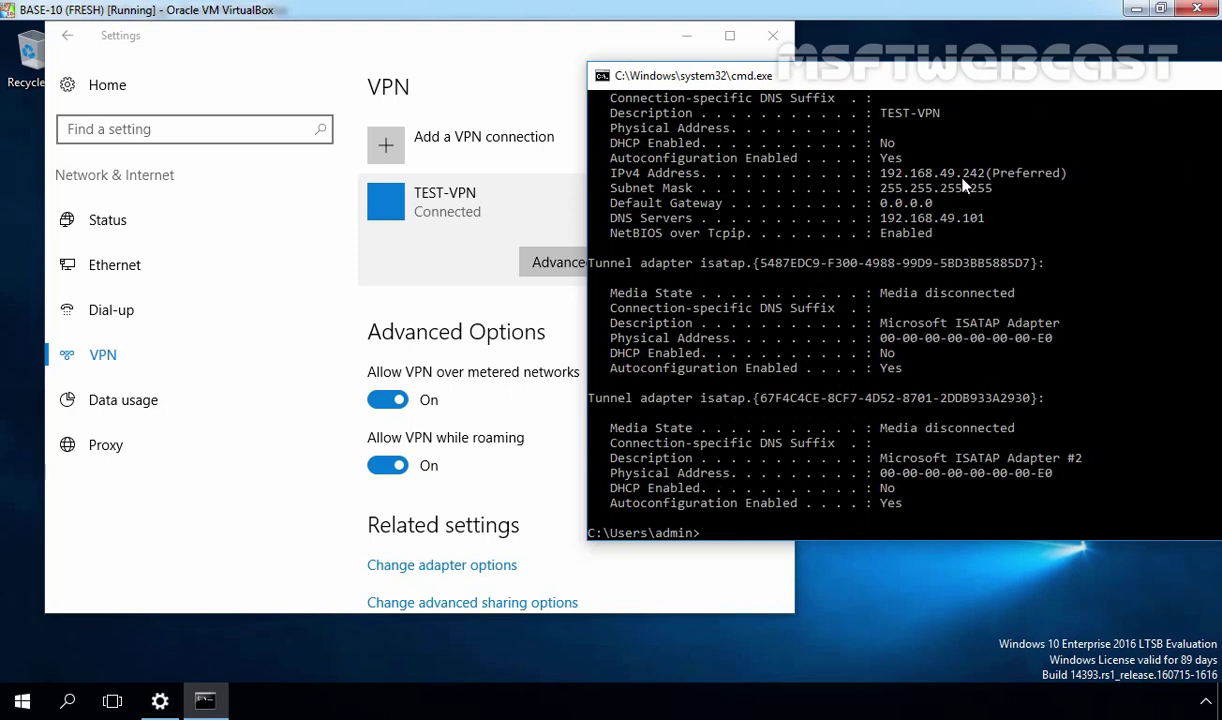
Step: Open Network Connections via ncpa.cpl and show the TEST-VPN connection's Status details
key(super+r)
text(ncpa.cpl)
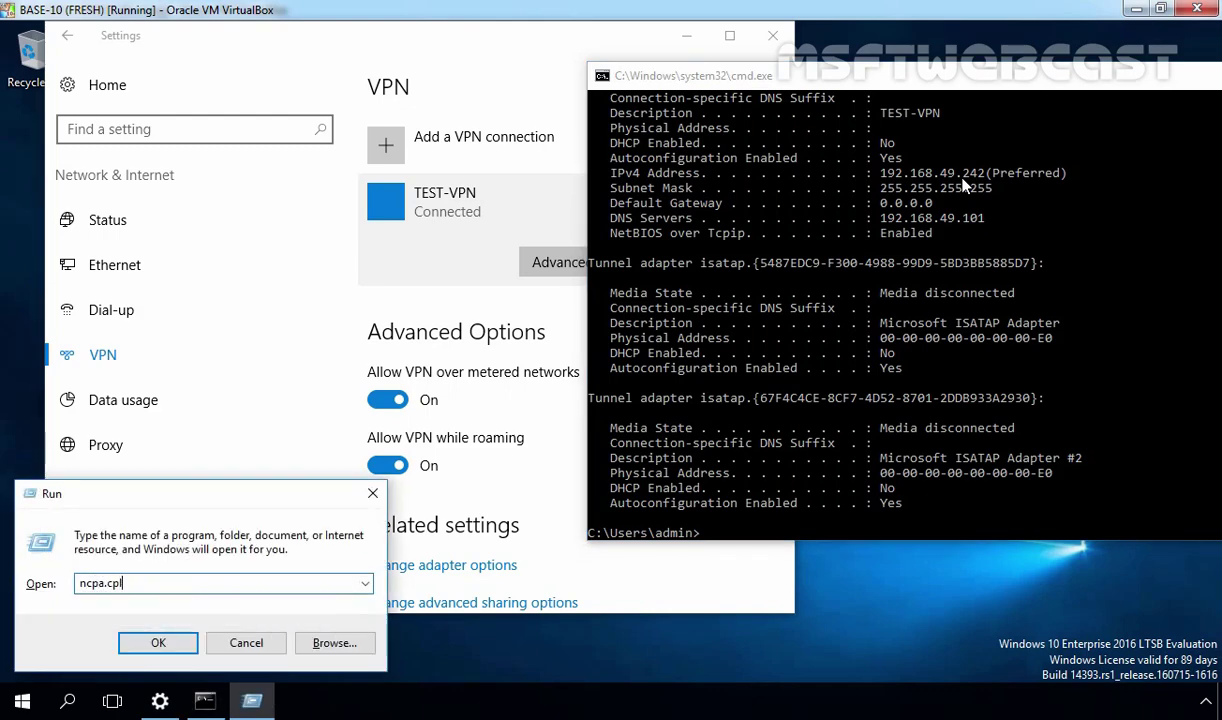
key(Return)
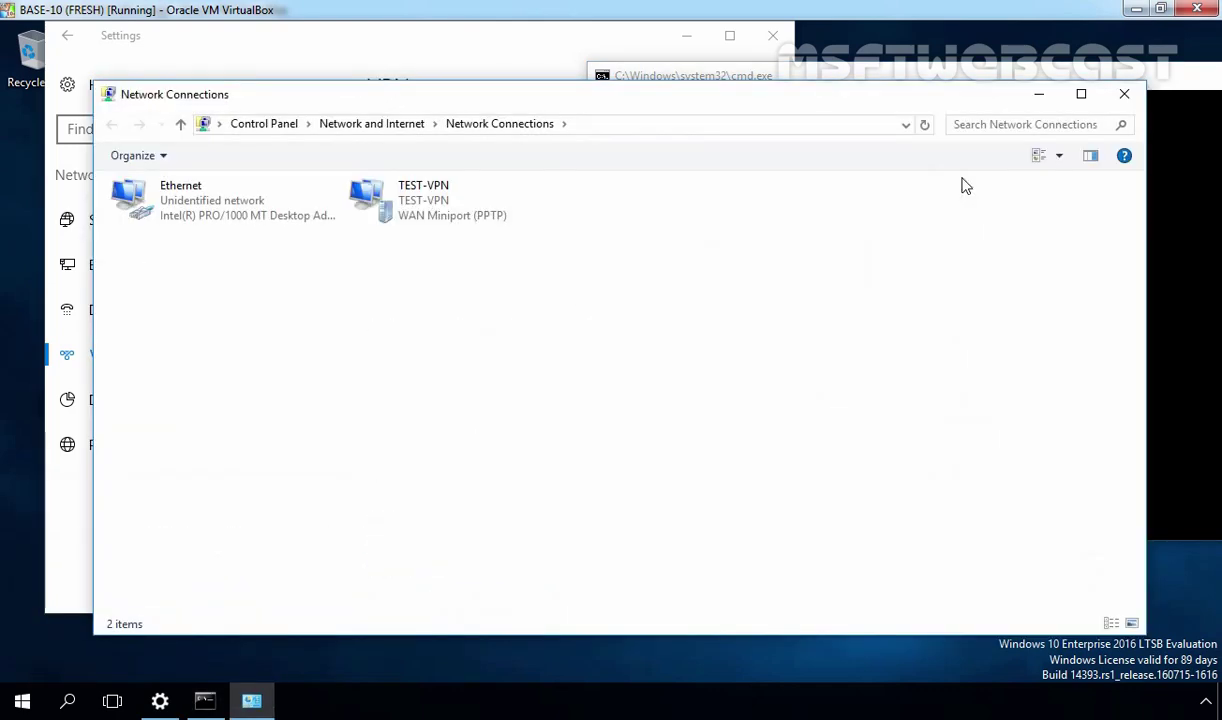
click(469, 210)
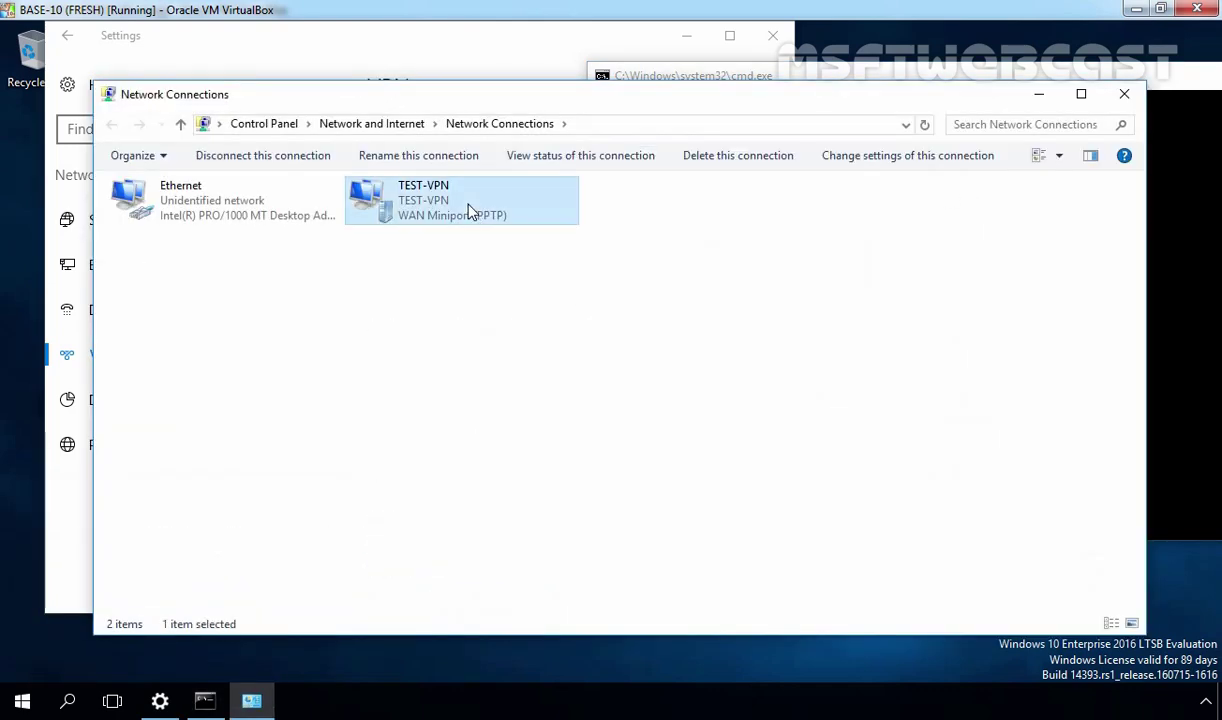
right_click(468, 207)
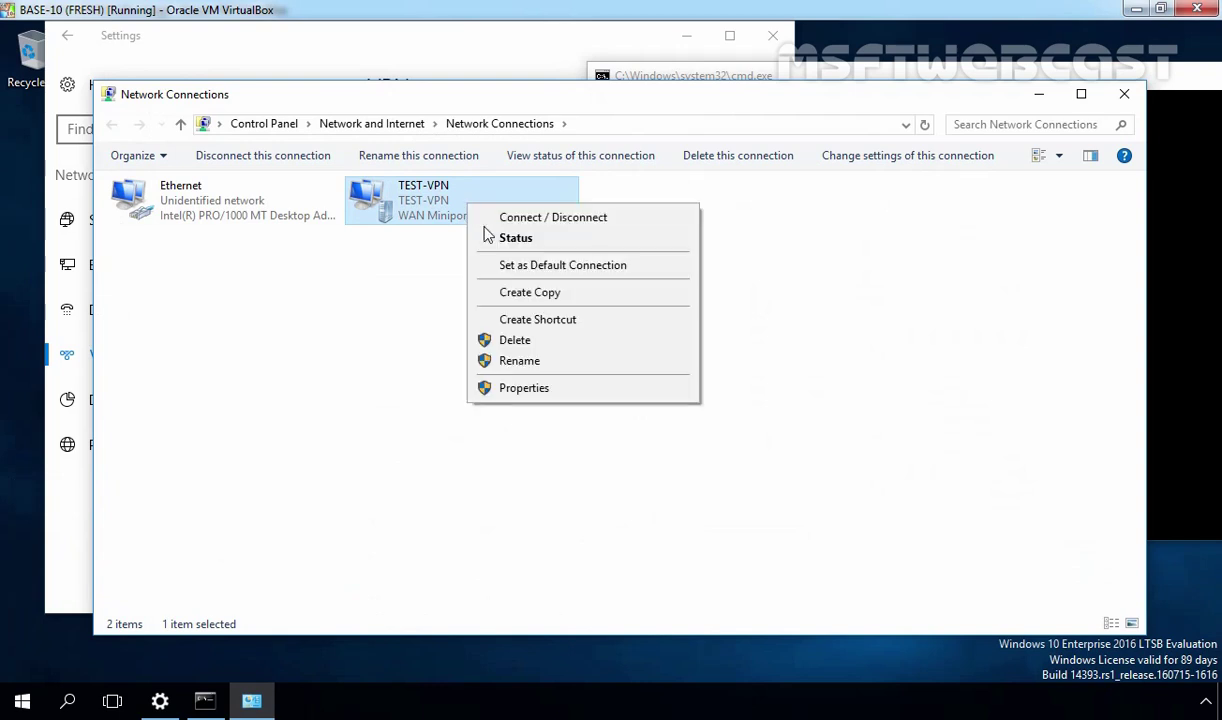
click(503, 238)
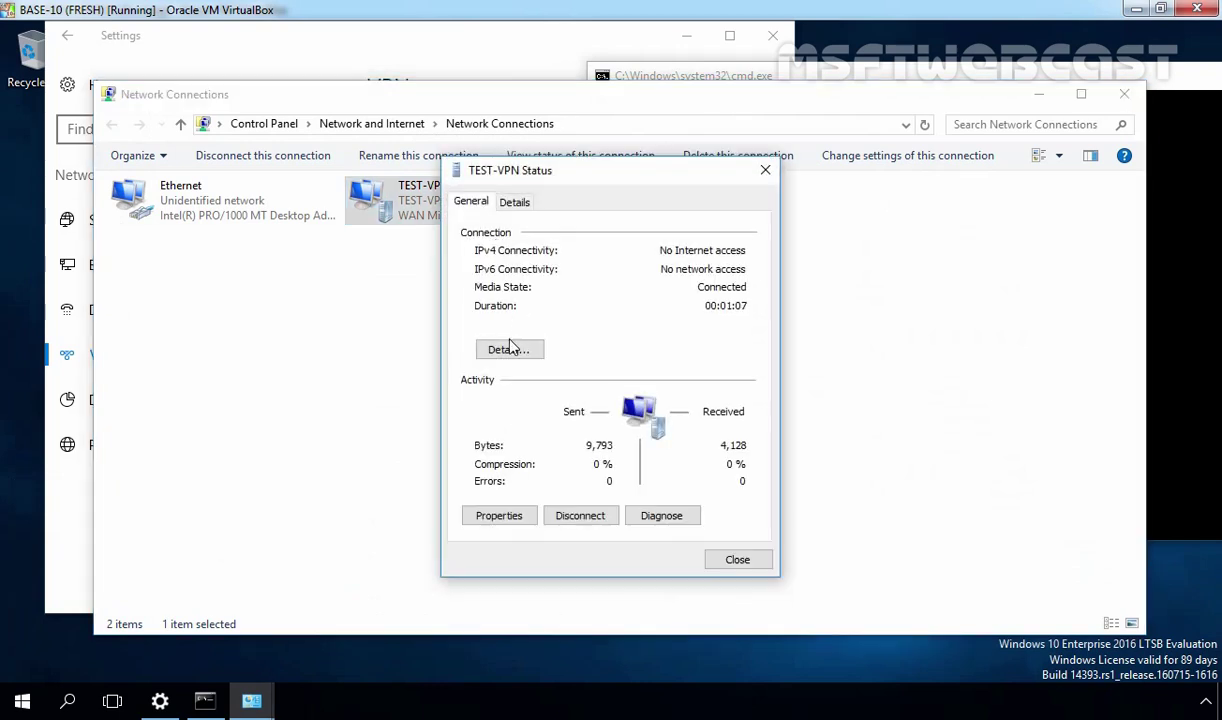
click(500, 202)
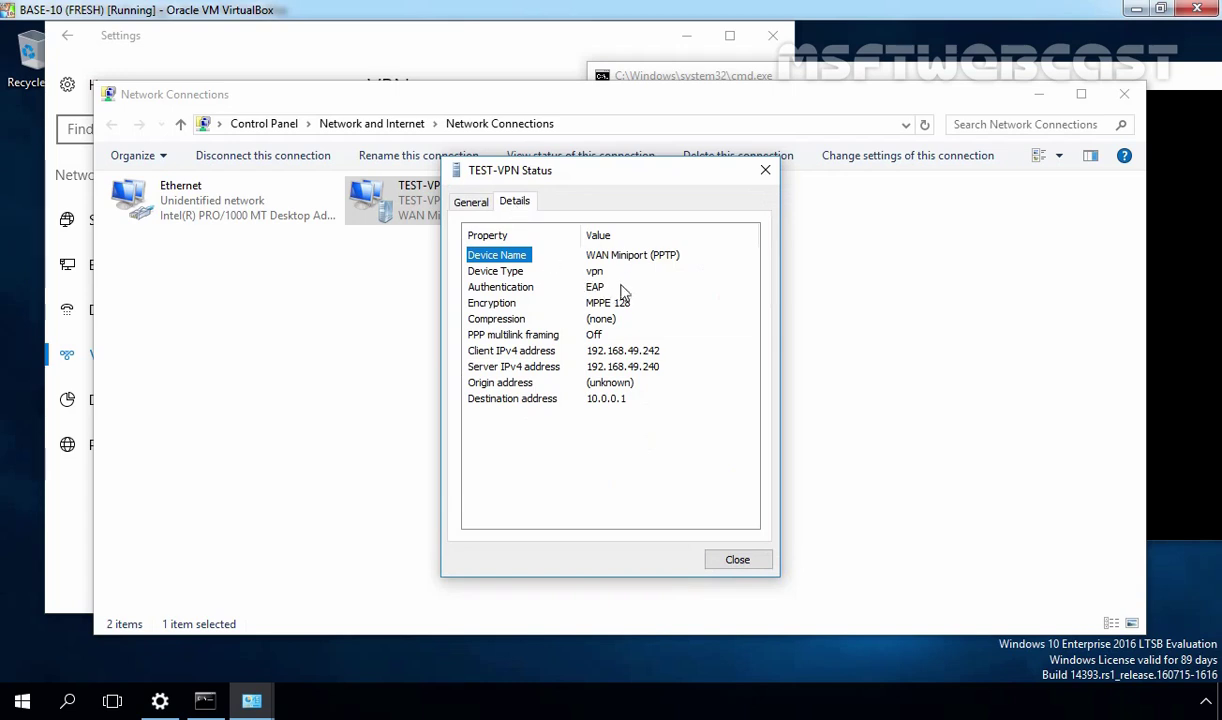
Step: Highlight the Device Type (PPTP), Authentication (EAP) and Device Name values in the details
click(472, 271)
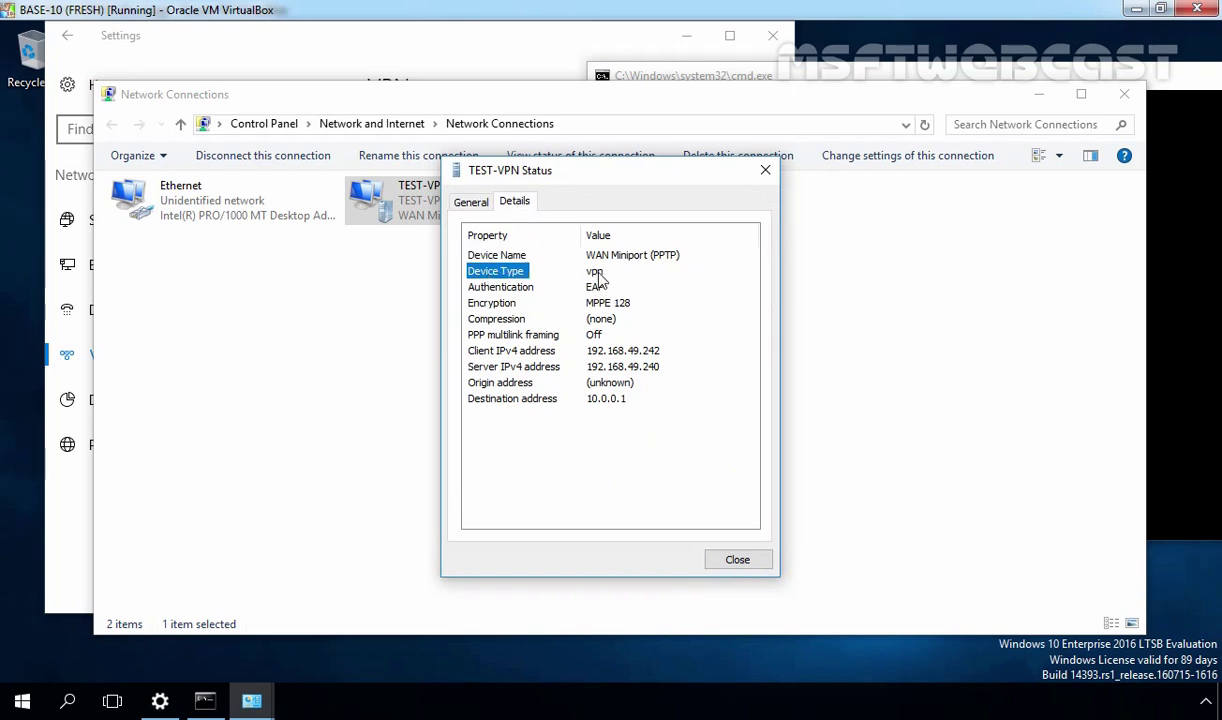
click(474, 287)
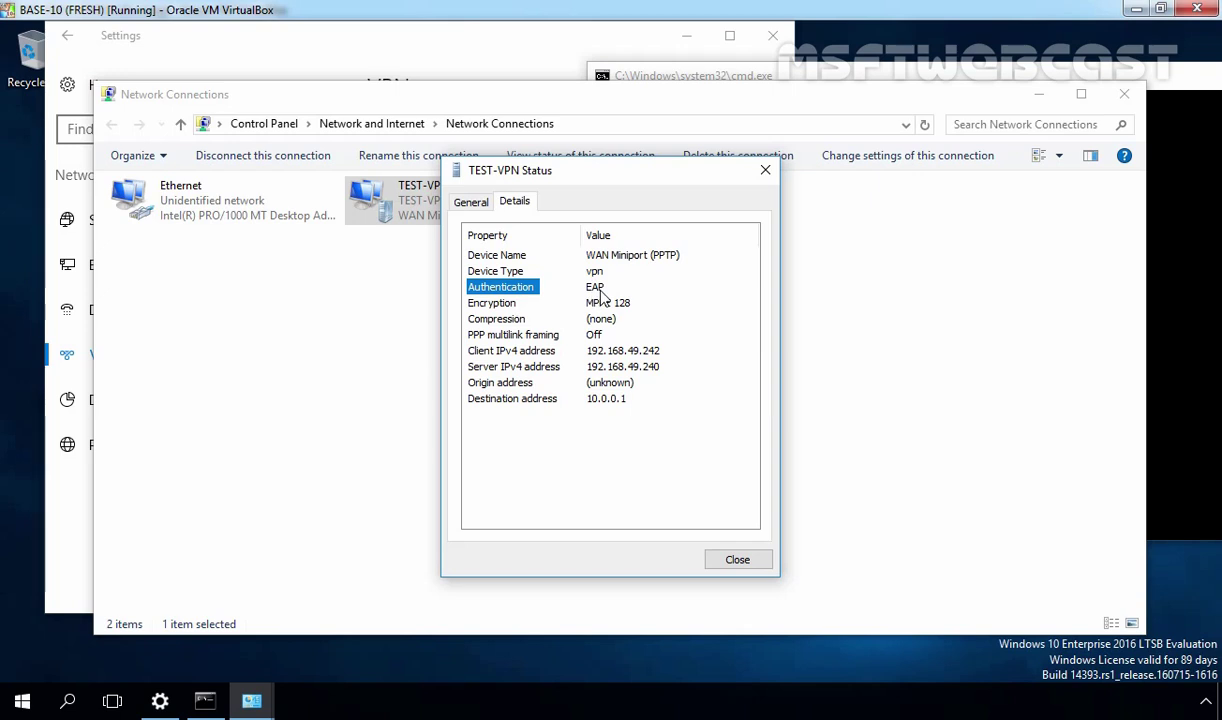
click(485, 254)
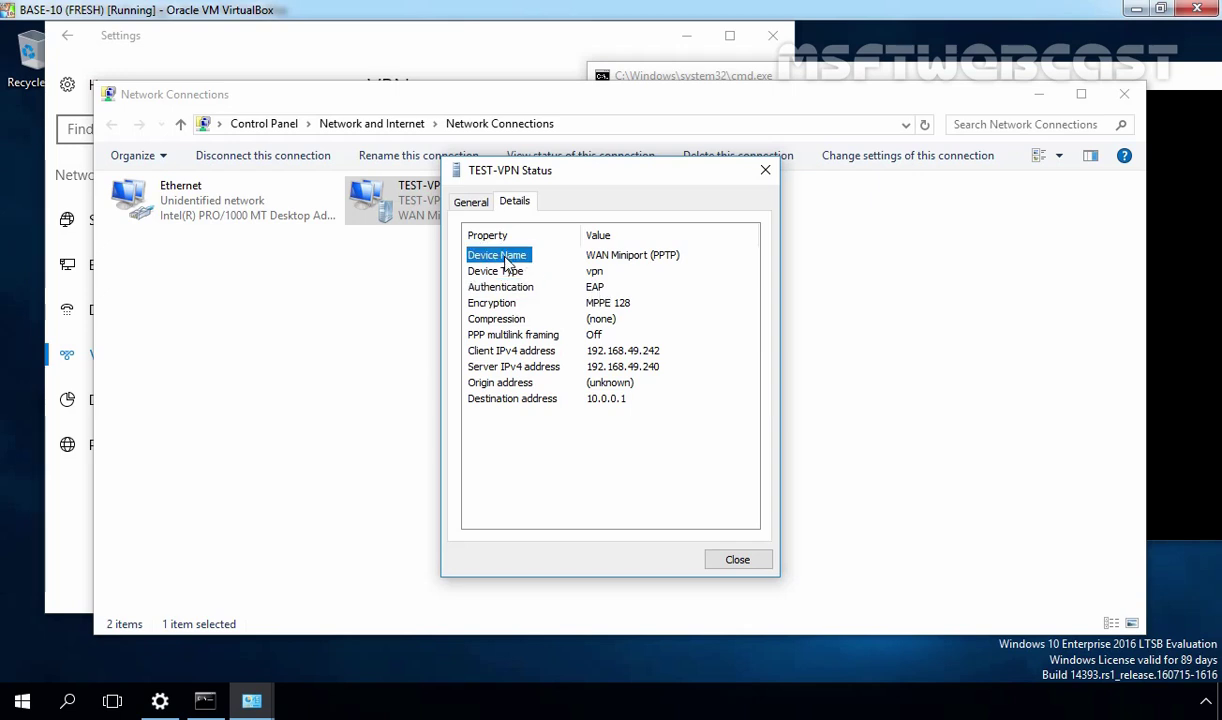